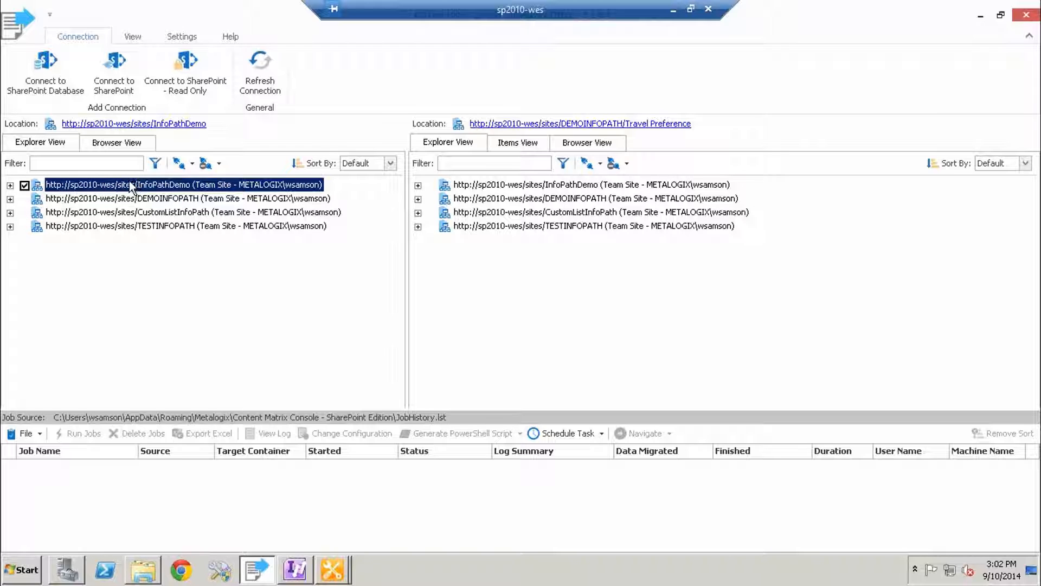
- Expand the source InfoPathDemo site, open it in the browser, and view its My Forms Library from All Site Content
left_click(10, 185)
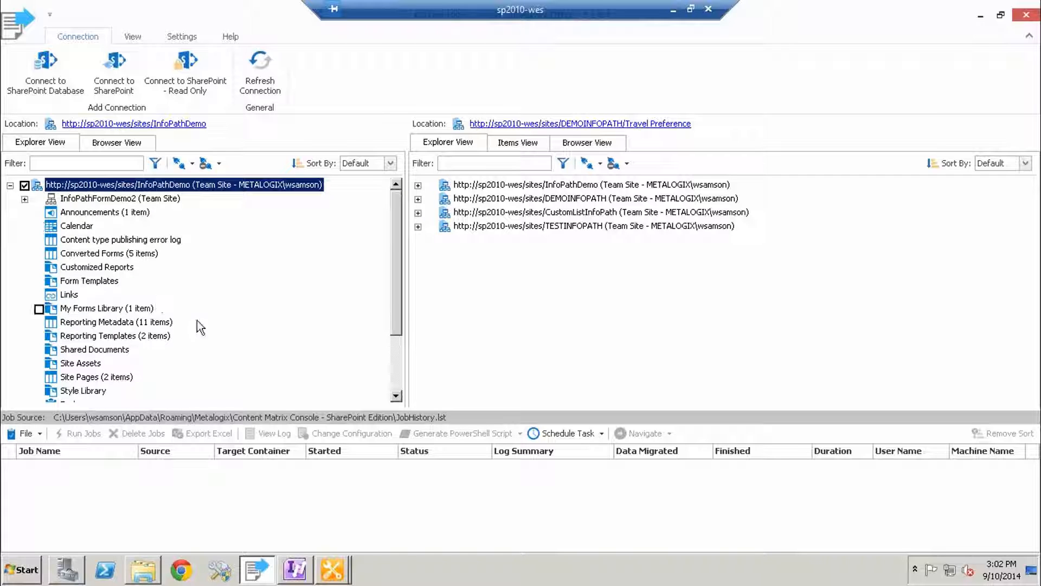
left_click(176, 124)
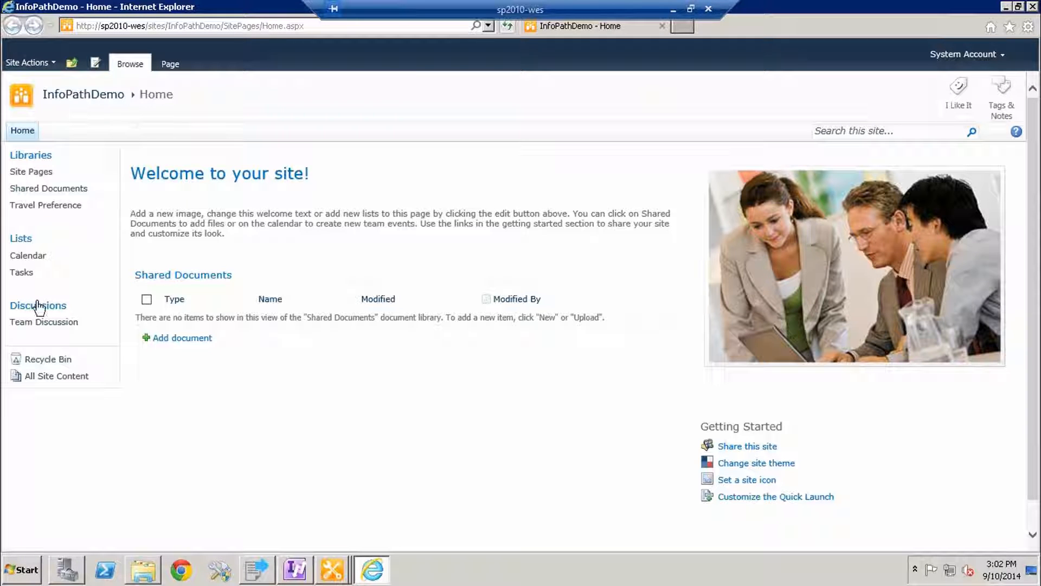
left_click(57, 380)
scroll(346, 324, "down", 3)
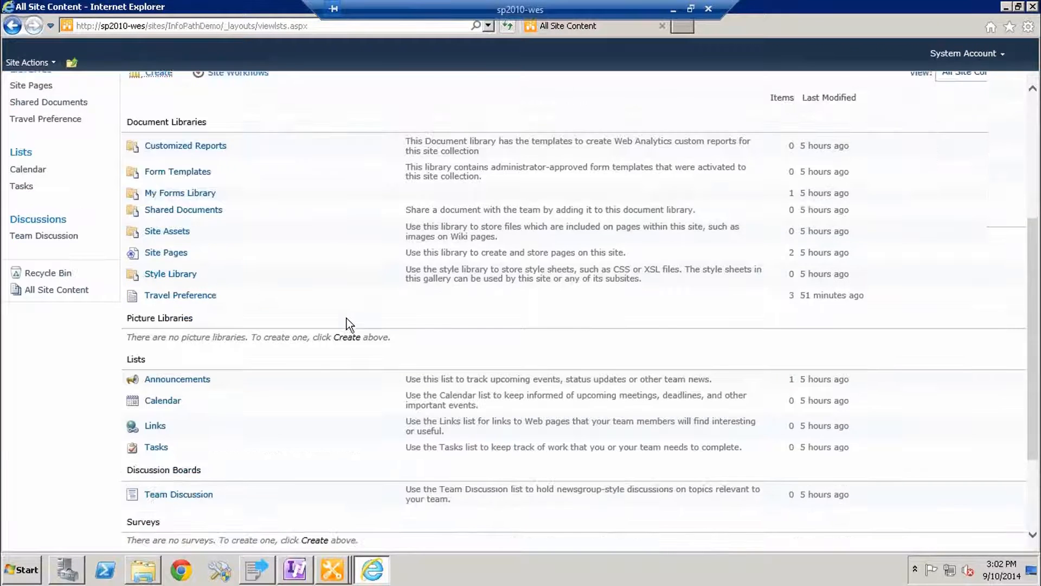
scroll(348, 324, "down", 4)
scroll(296, 314, "up", 7)
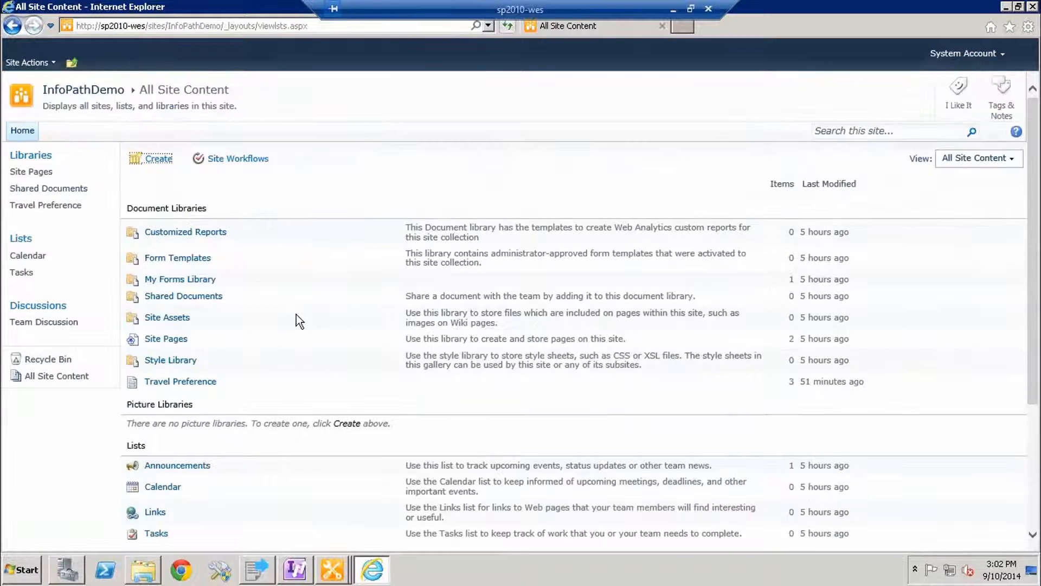
scroll(296, 314, "down", 3)
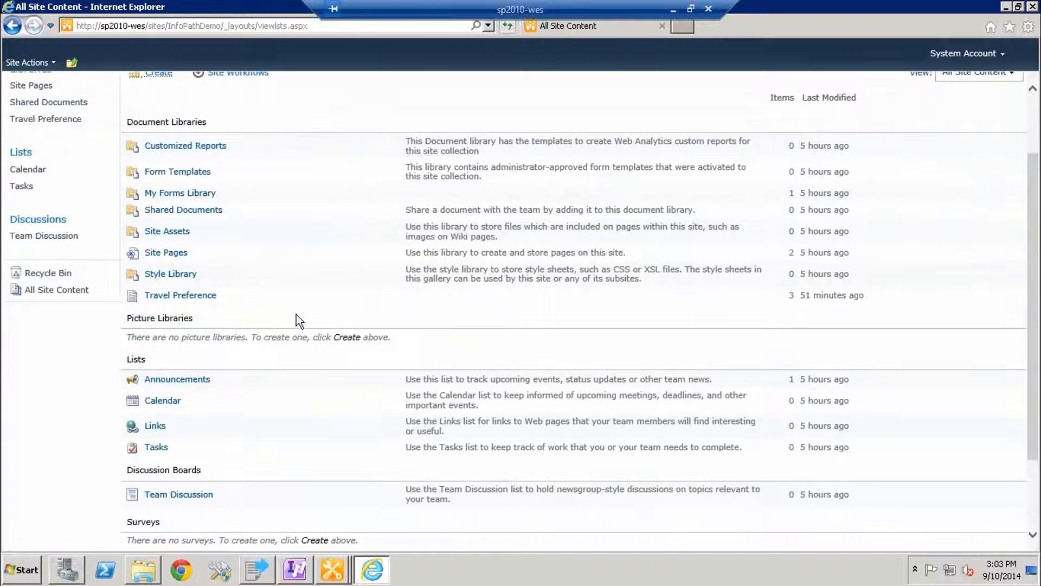
left_click(183, 195)
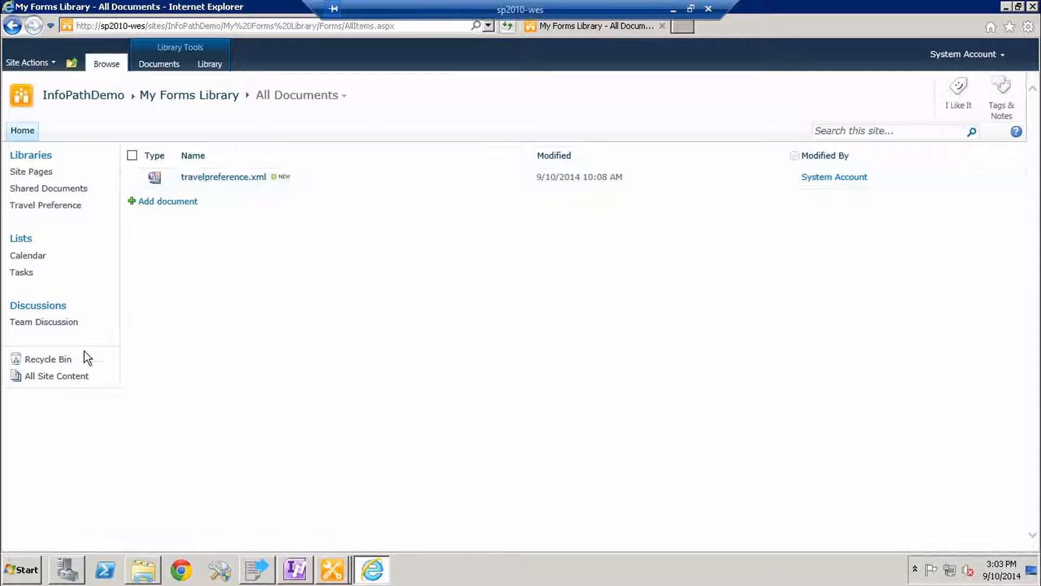
- Open the Travel Preference form library from the site's full content listing
left_click(60, 376)
scroll(252, 308, "down", 3)
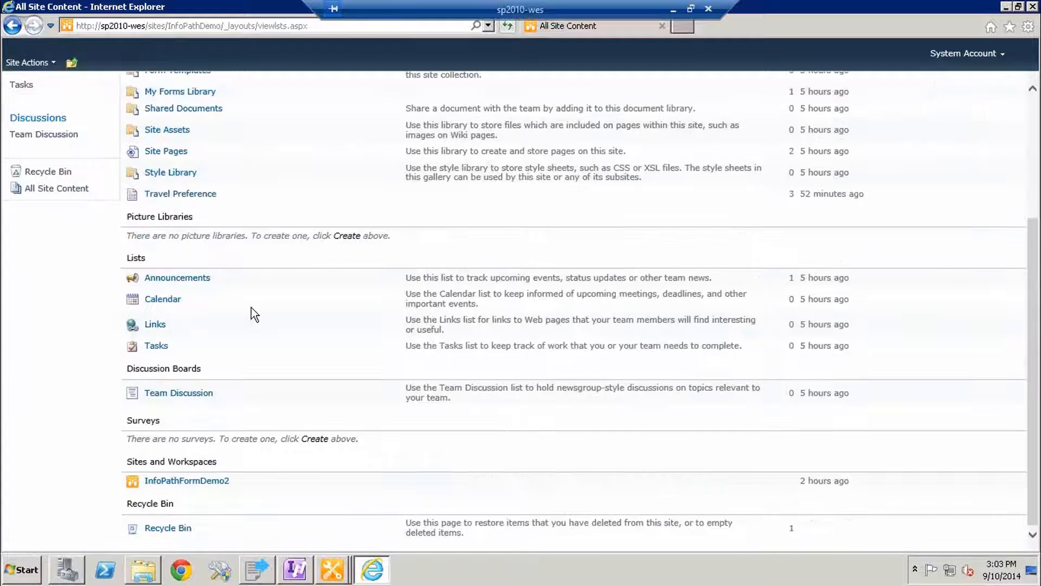
left_click(187, 194)
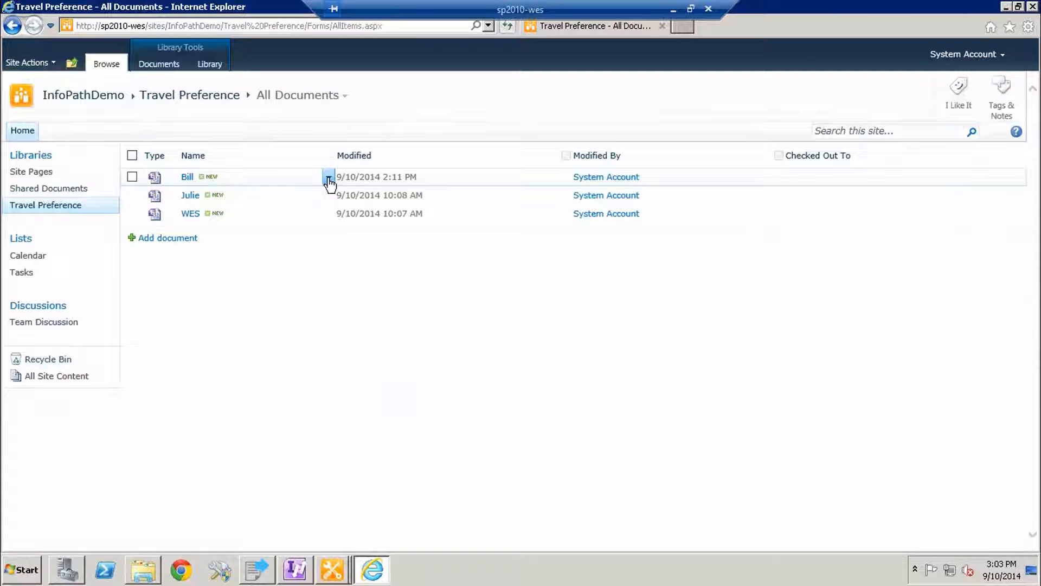
- View the first form in the Travel Preference library using Edit in Browser, and return to the library listing
left_click(328, 177)
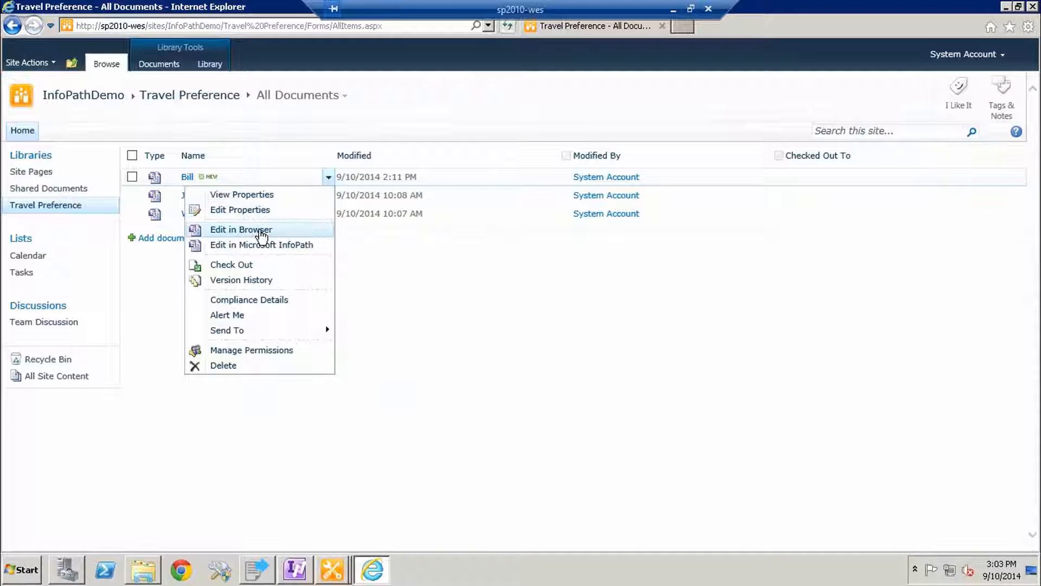
left_click(261, 231)
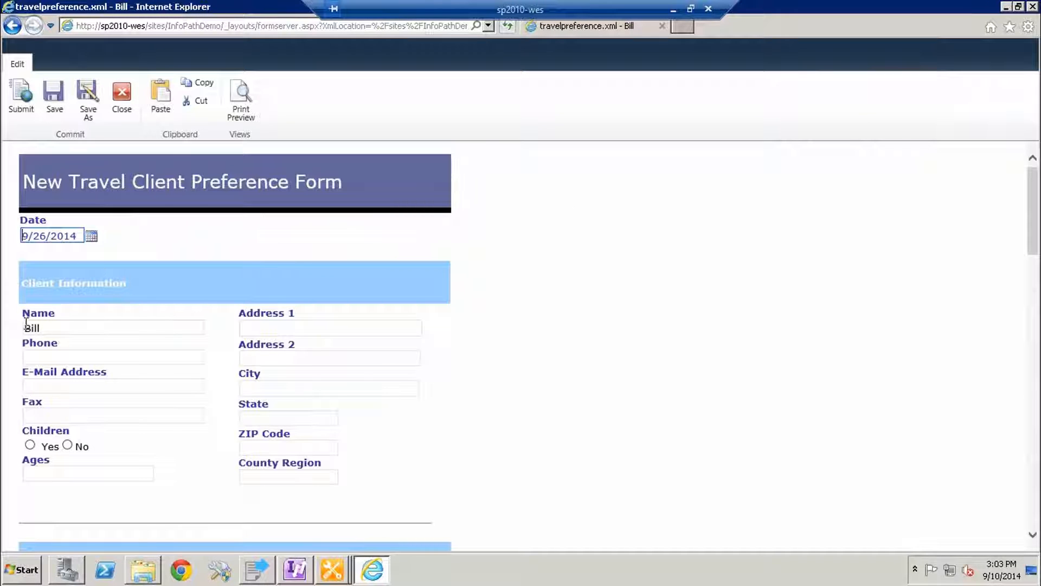
scroll(197, 243, "down", 5)
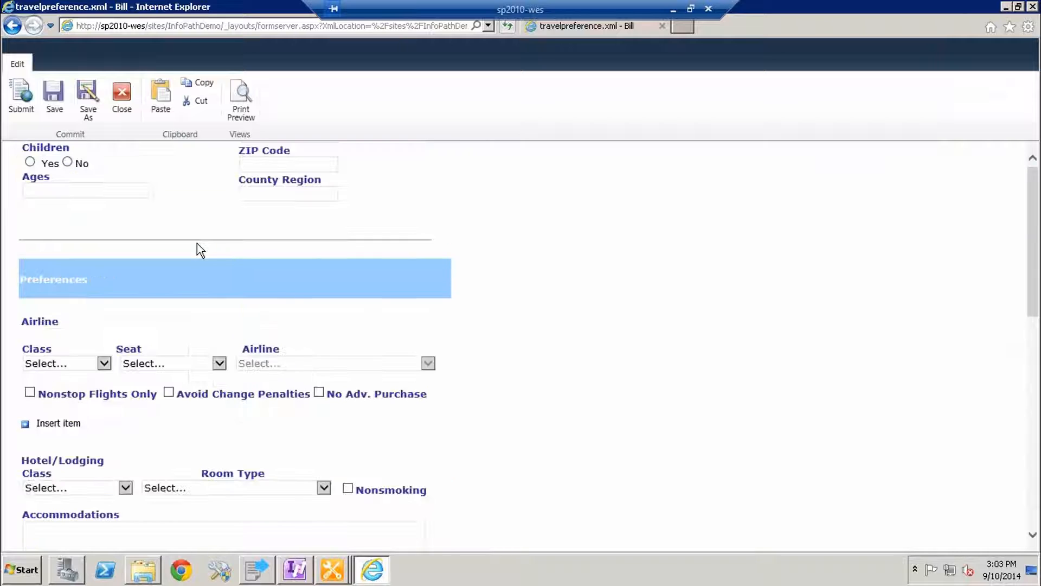
scroll(197, 243, "up", 5)
left_click(13, 26)
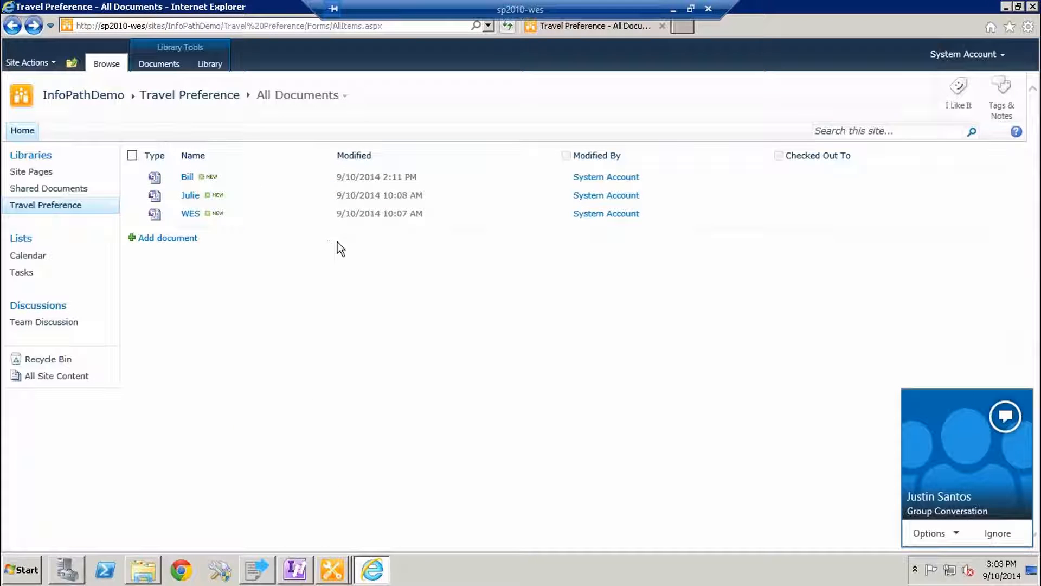
left_click(997, 533)
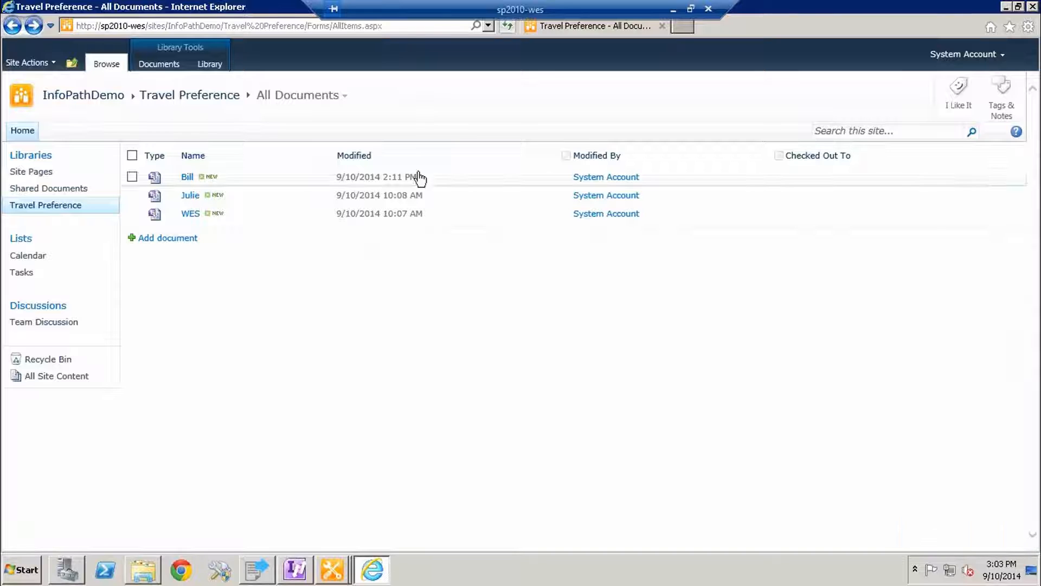
- From the Travel Preference library settings, open the advanced settings of its Travel Preference content type
left_click(211, 64)
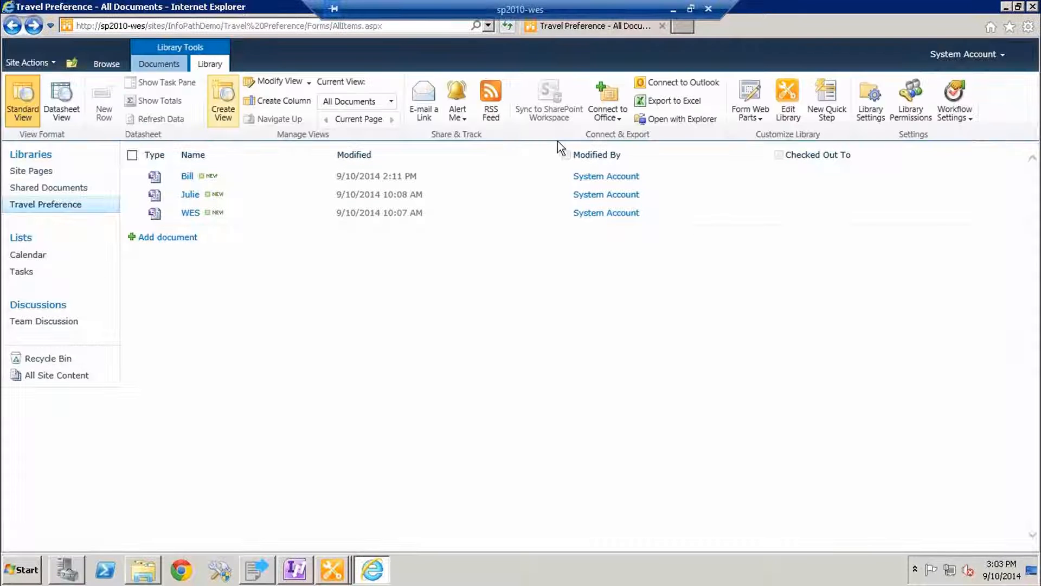
left_click(870, 109)
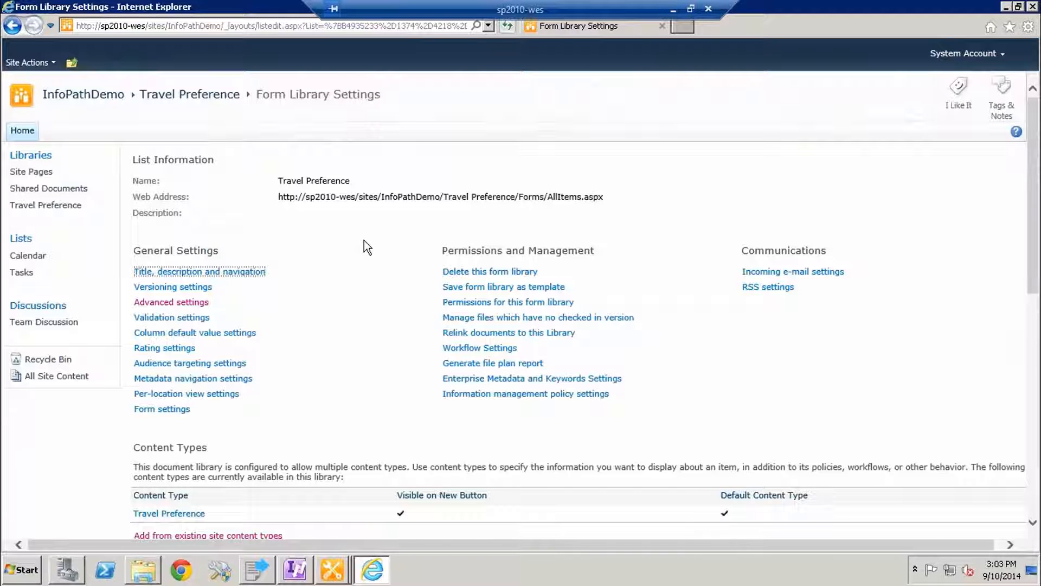
scroll(363, 240, "down", 4)
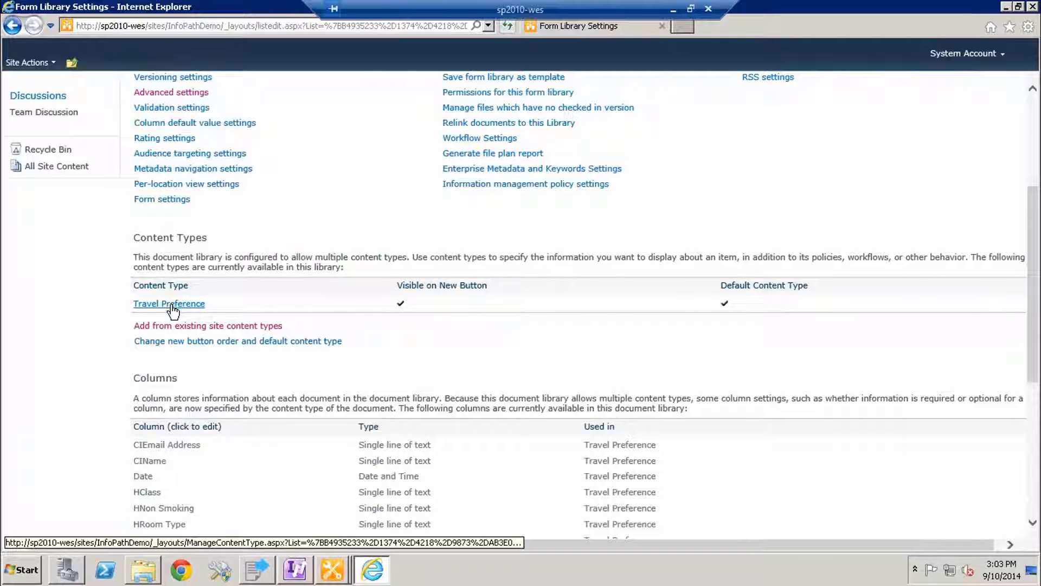
left_click(171, 304)
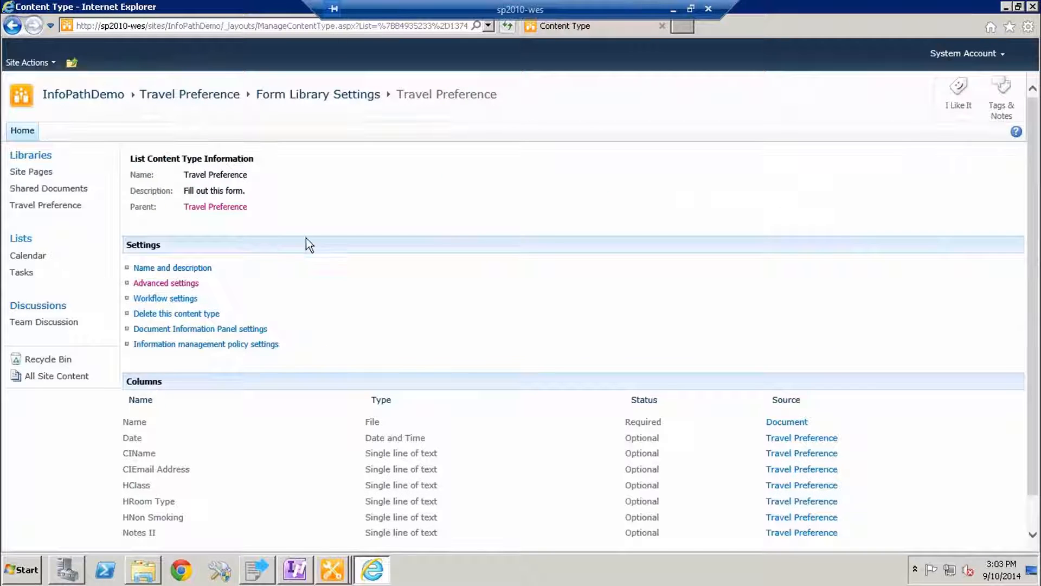
left_click(190, 283)
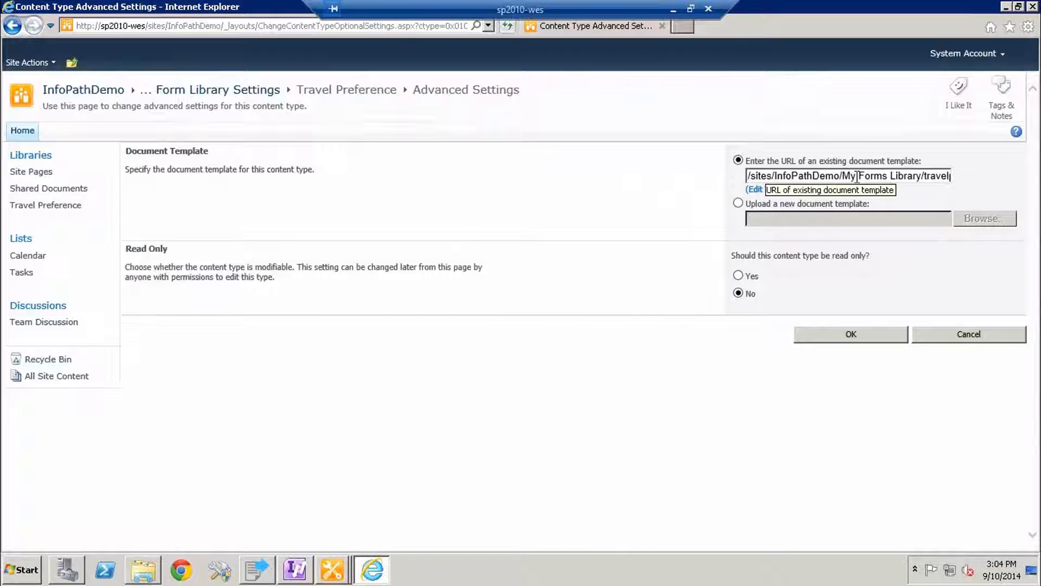
- Examine the library path and file name in the content type's document template URL, and leave the settings without saving
left_click_drag(921, 176, 845, 177)
left_click(926, 178)
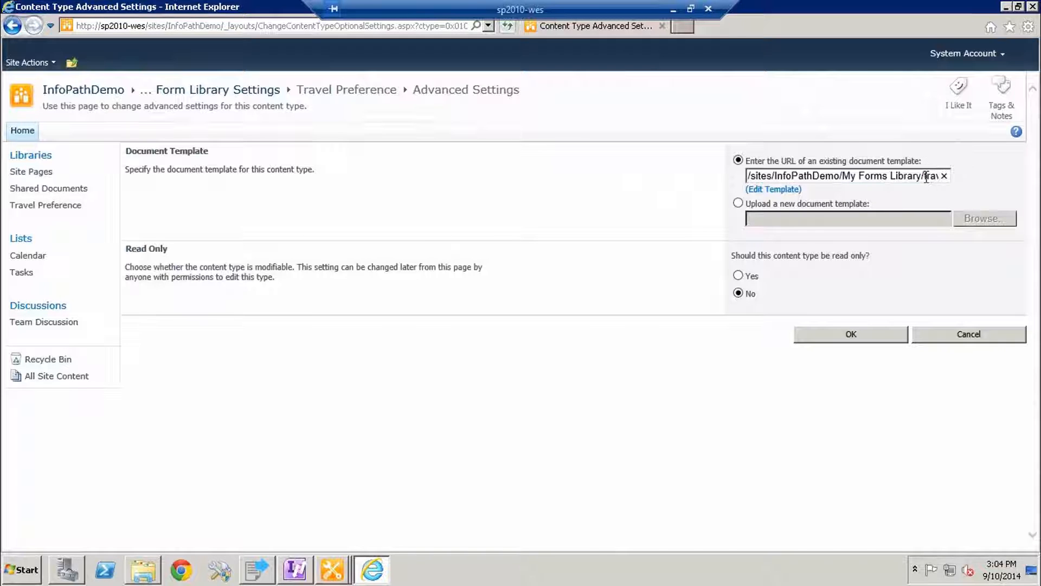
left_click_drag(925, 177, 980, 175)
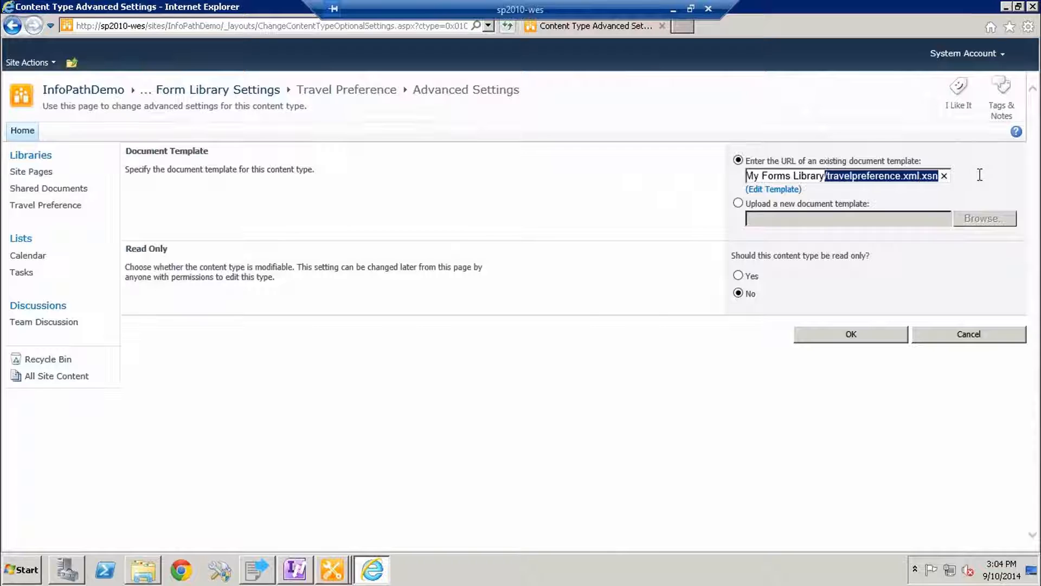
left_click(920, 176)
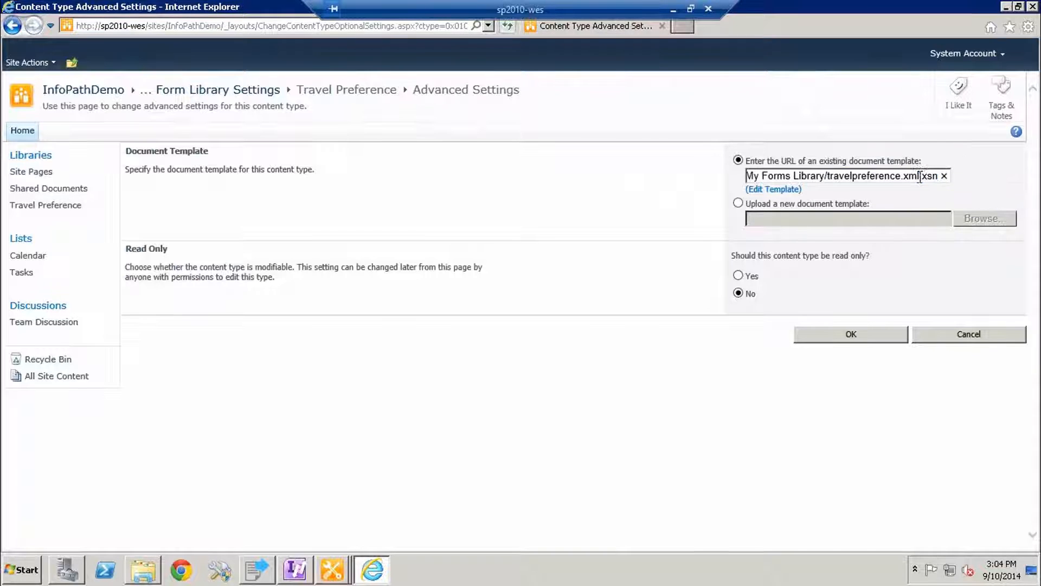
mouse_move(920, 177)
left_mouse_down()
mouse_move(888, 178)
mouse_move(903, 182)
left_mouse_up()
left_click(955, 333)
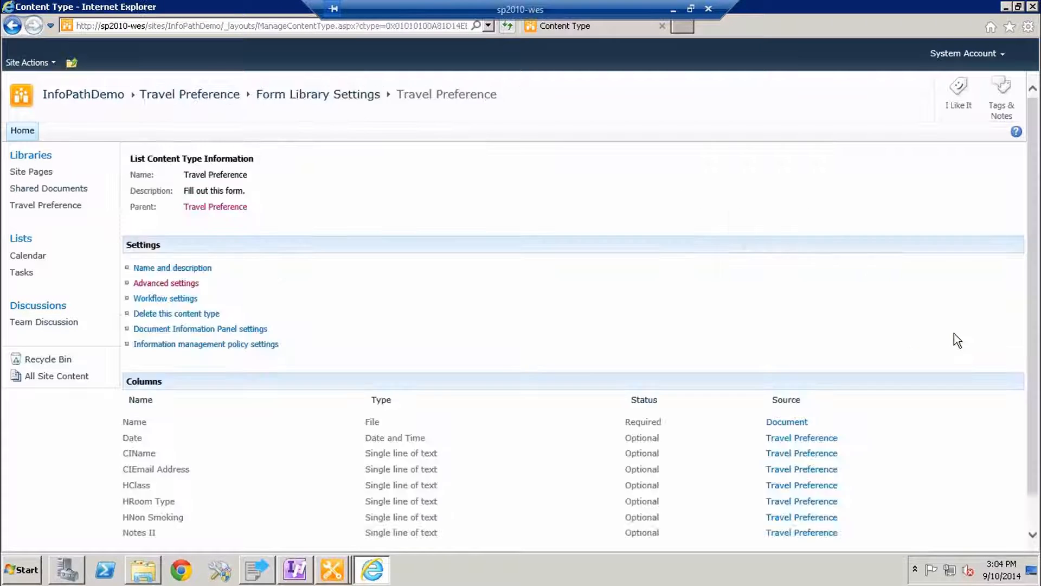
scroll(589, 255, "down", 1)
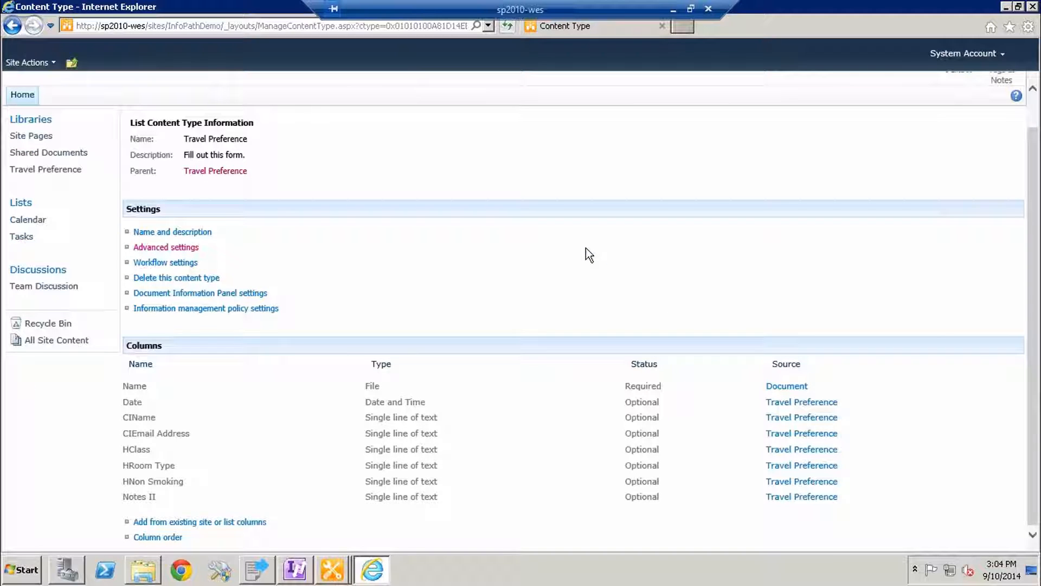
- Switch to Content Matrix Console and expand and select the DEMOINFOPATH site on the target side
left_click(268, 567)
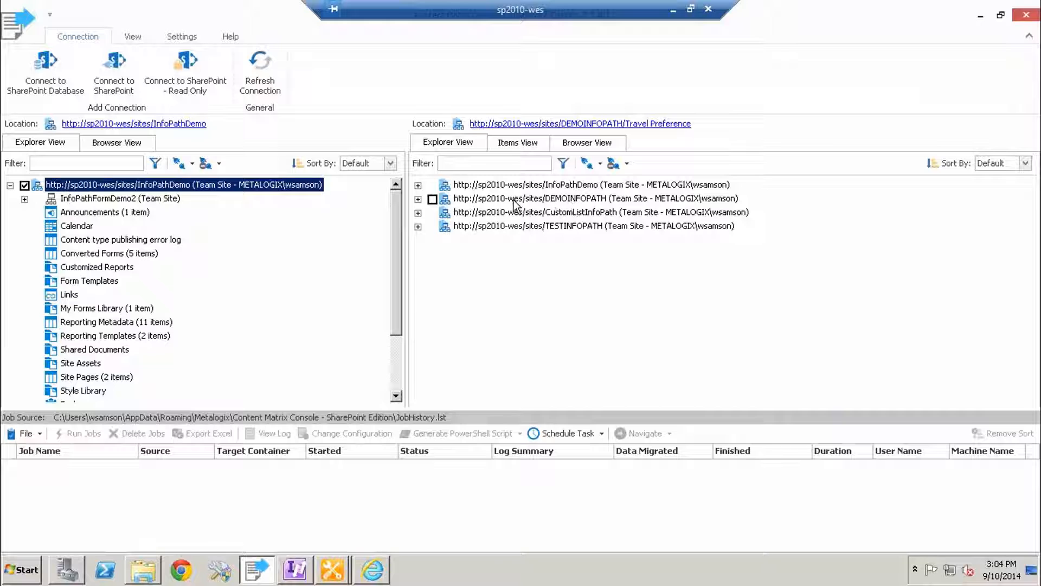
left_click(417, 199)
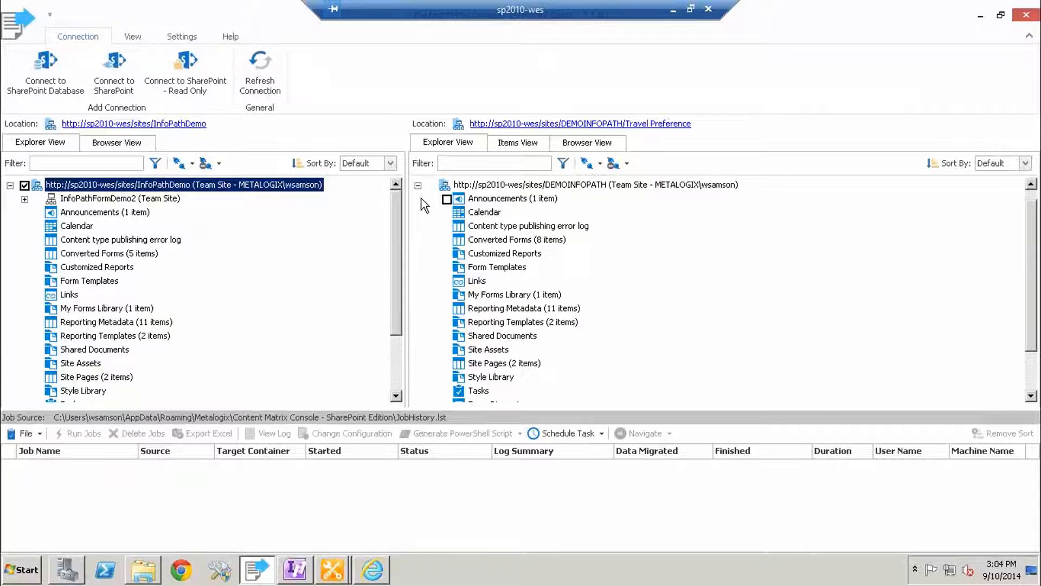
left_click(555, 185)
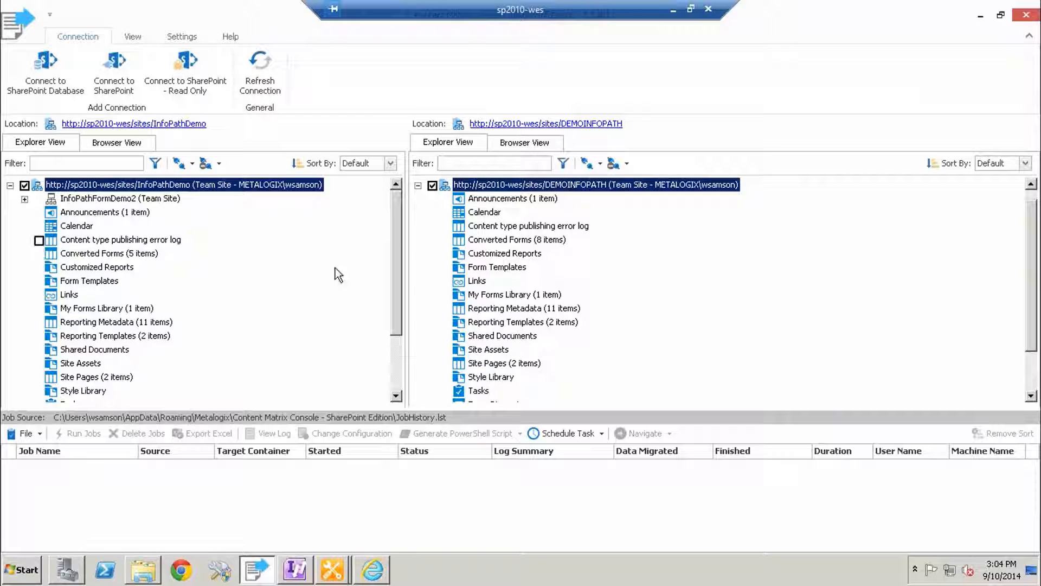
- List the items of My Forms Library for both the source InfoPathDemo and target DEMOINFOPATH sites to compare them
left_click(99, 308)
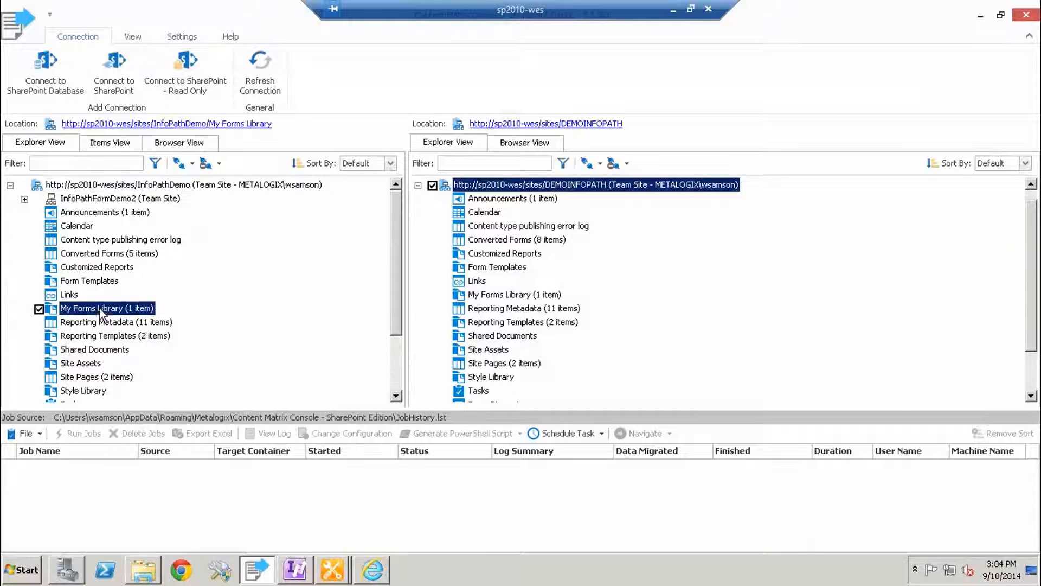
left_click(110, 143)
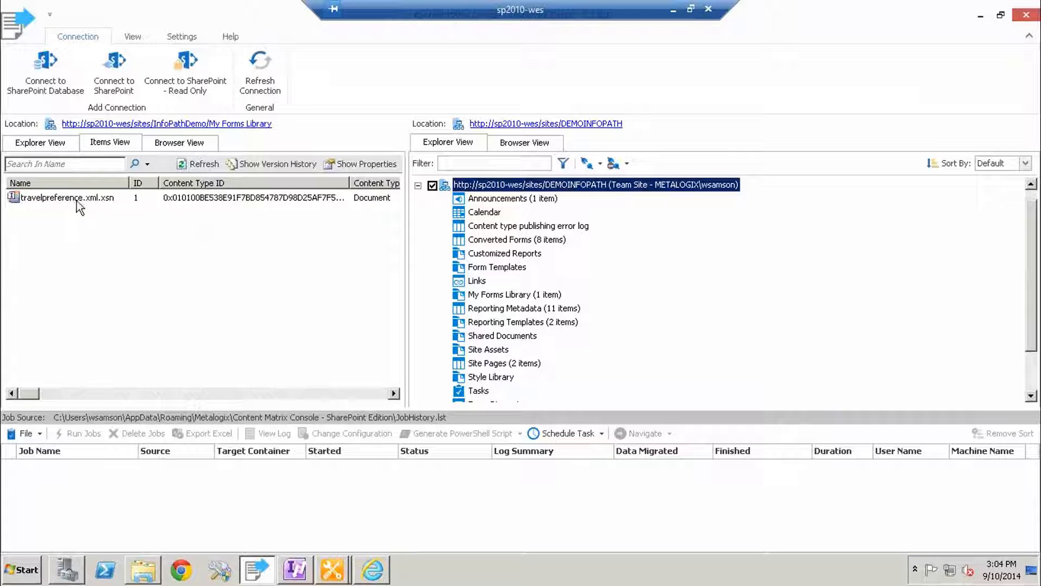
left_click(511, 297)
left_click(517, 142)
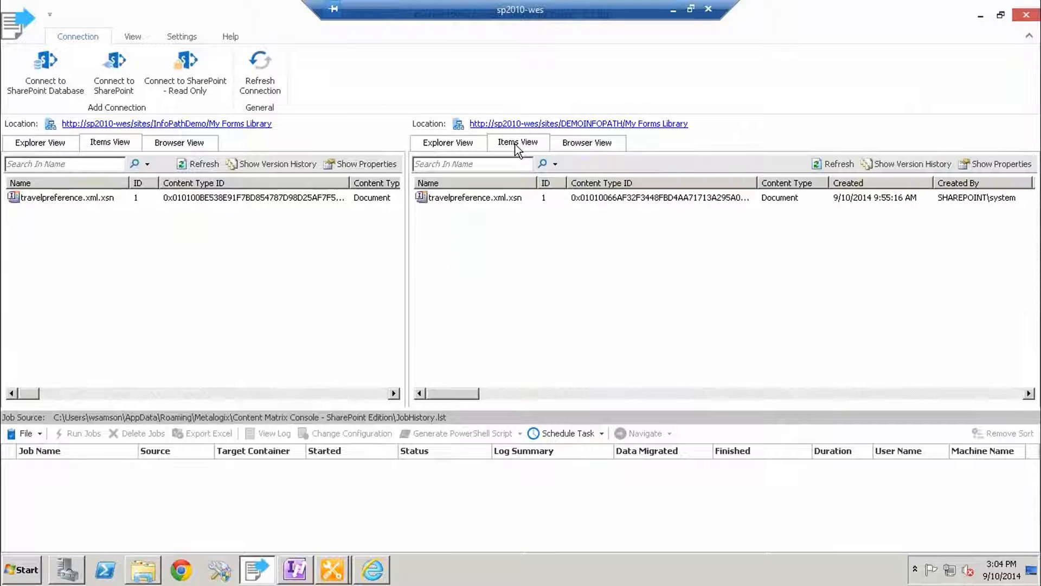
- List the items of the Travel Preference library for both the source InfoPathDemo and target DEMOINFOPATH sites to compare them
left_click(445, 145)
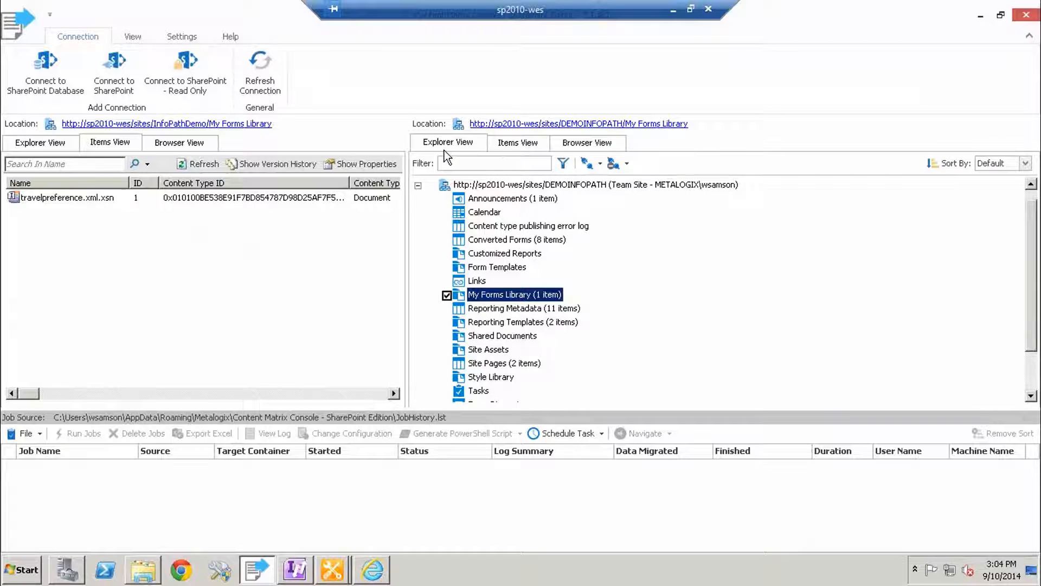
left_click(58, 144)
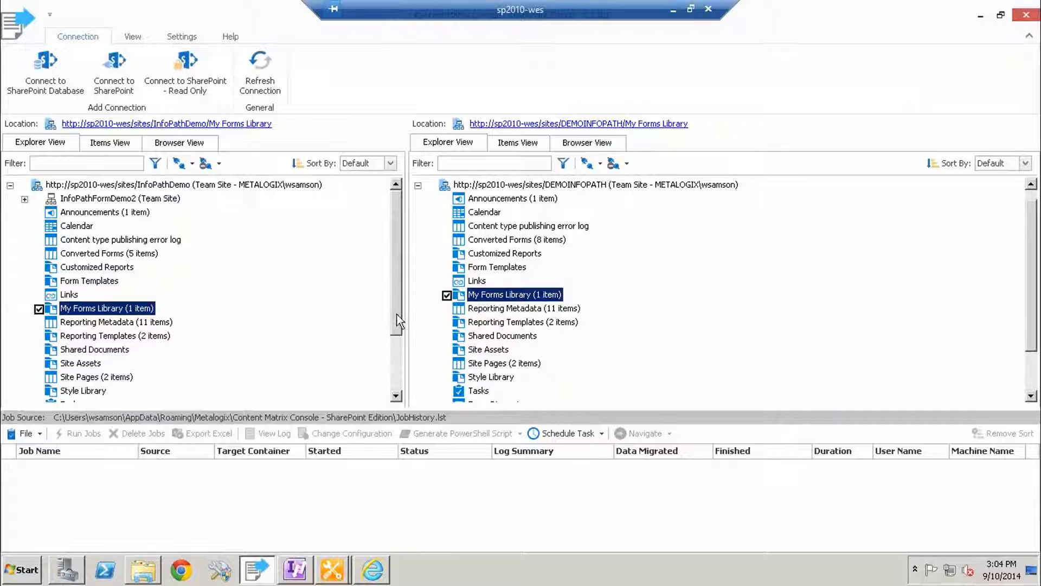
left_click_drag(399, 317, 399, 358)
left_click(116, 364)
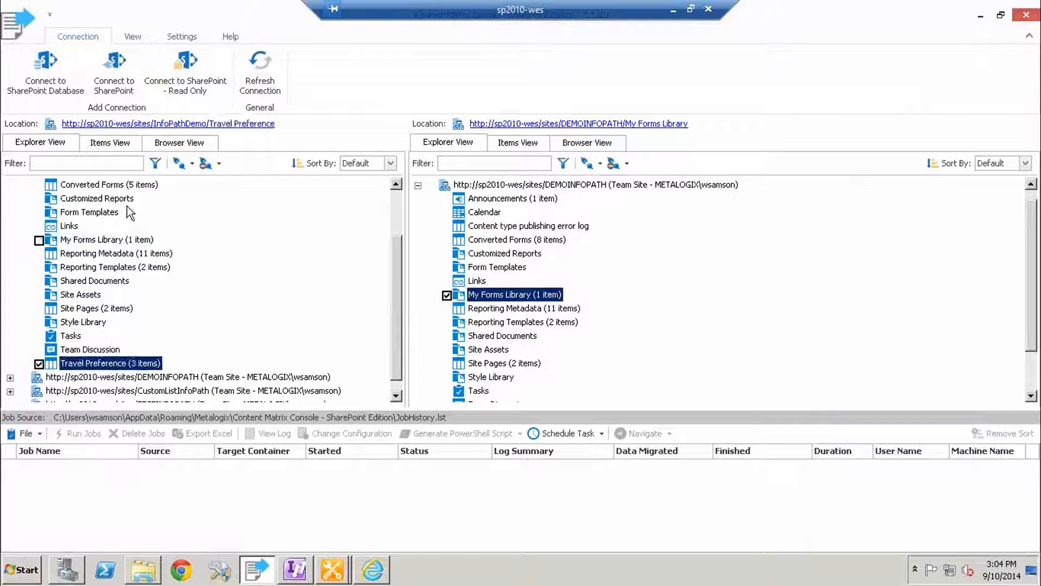
left_click(113, 146)
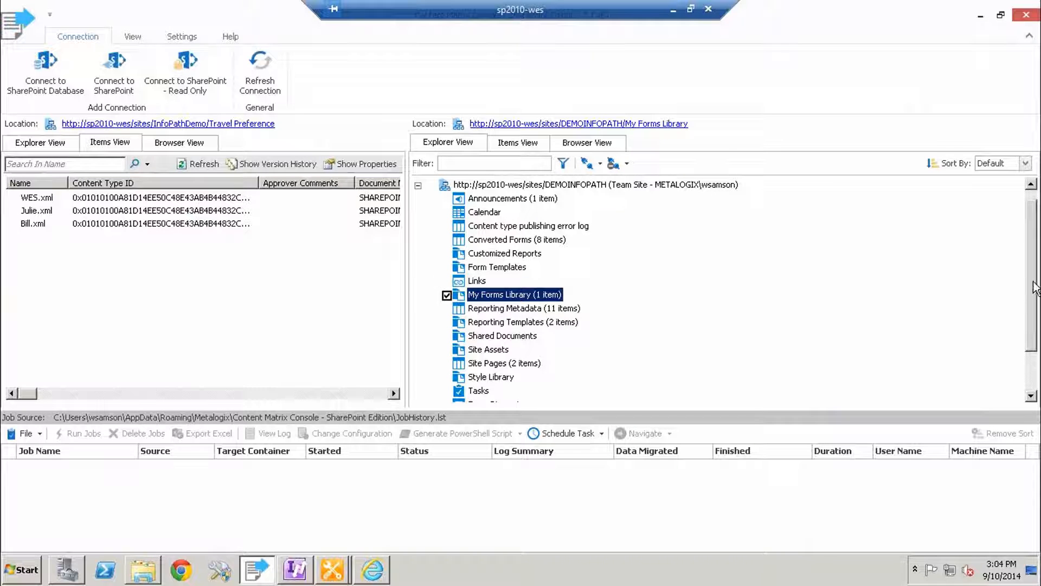
scroll(1035, 313, "down", 1)
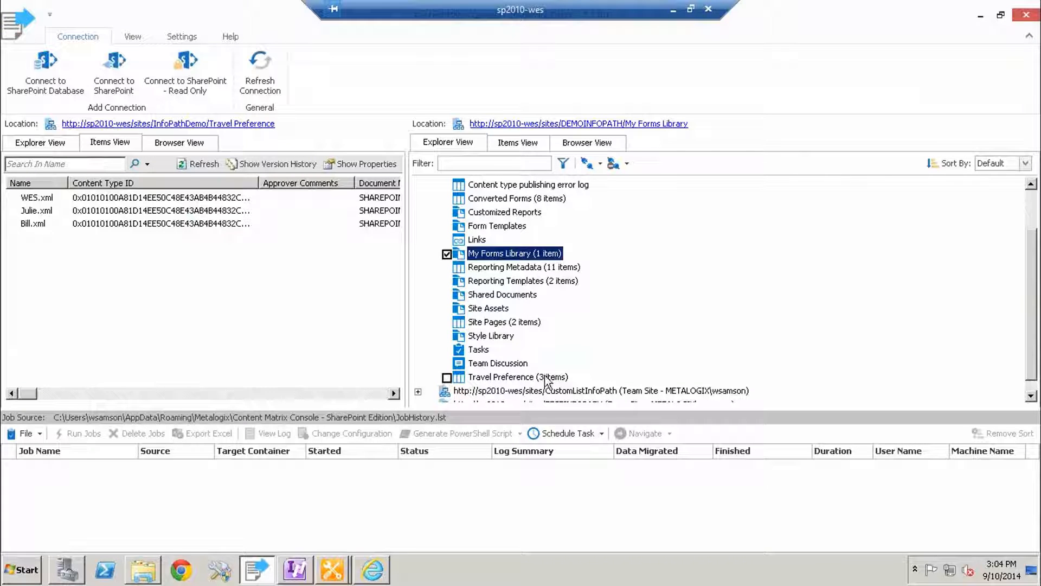
left_click(548, 376)
left_click(518, 143)
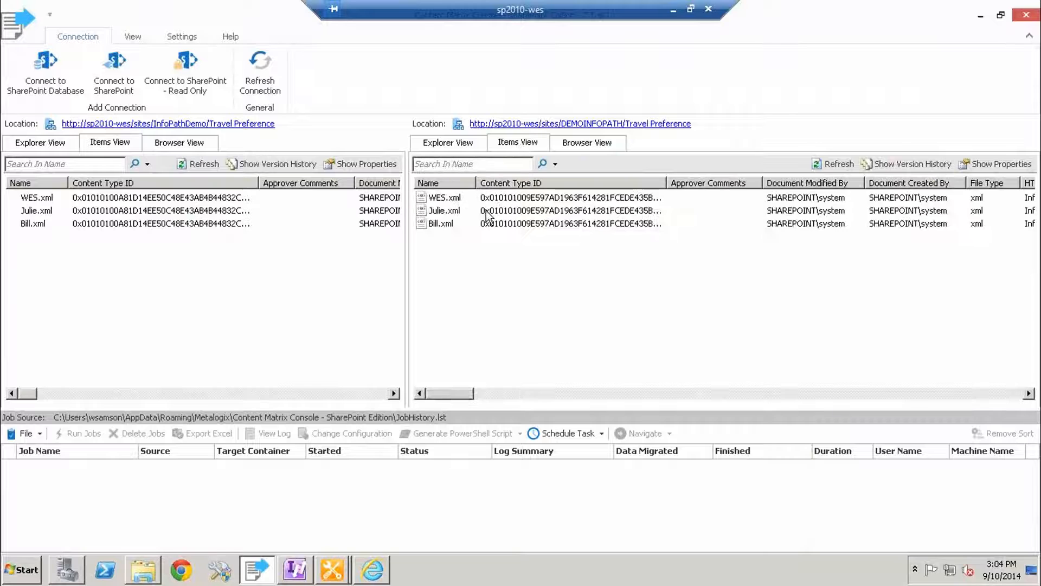
- Open the target DEMOINFOPATH site's Travel Preference library in the browser and compare its page with the source site's content type page
left_click(577, 124)
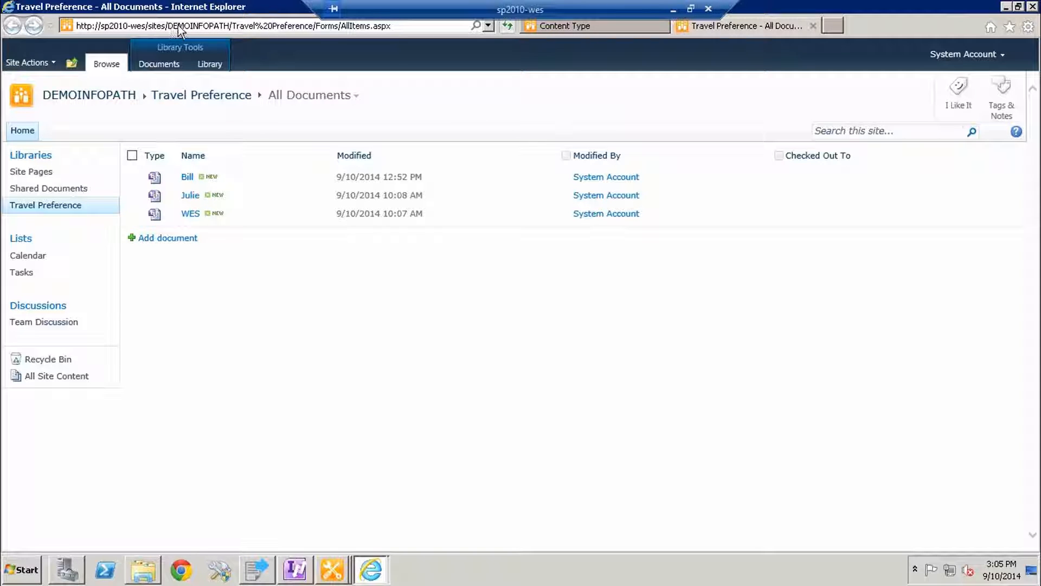
left_click(552, 27)
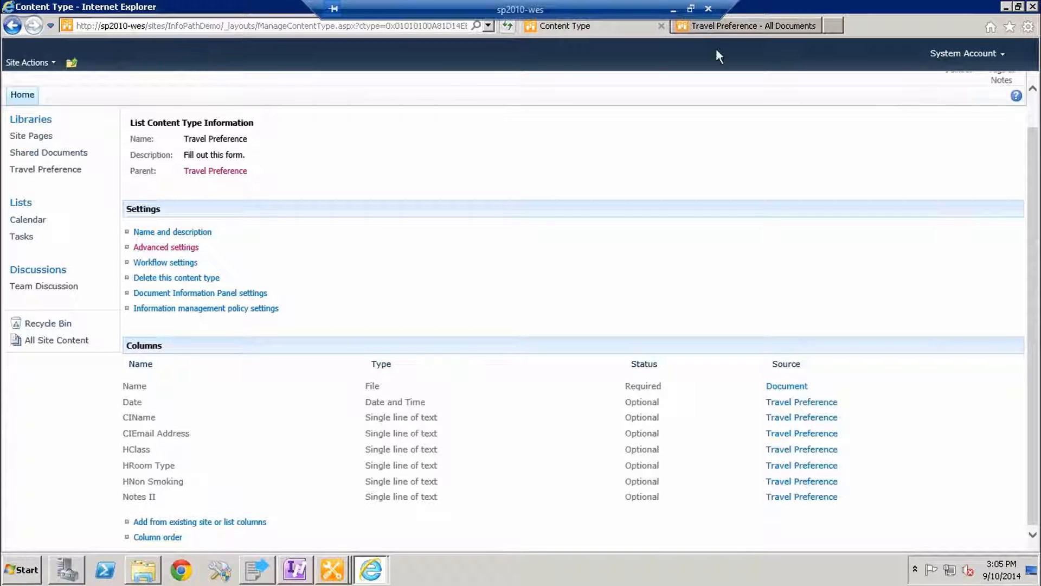
left_click(724, 27)
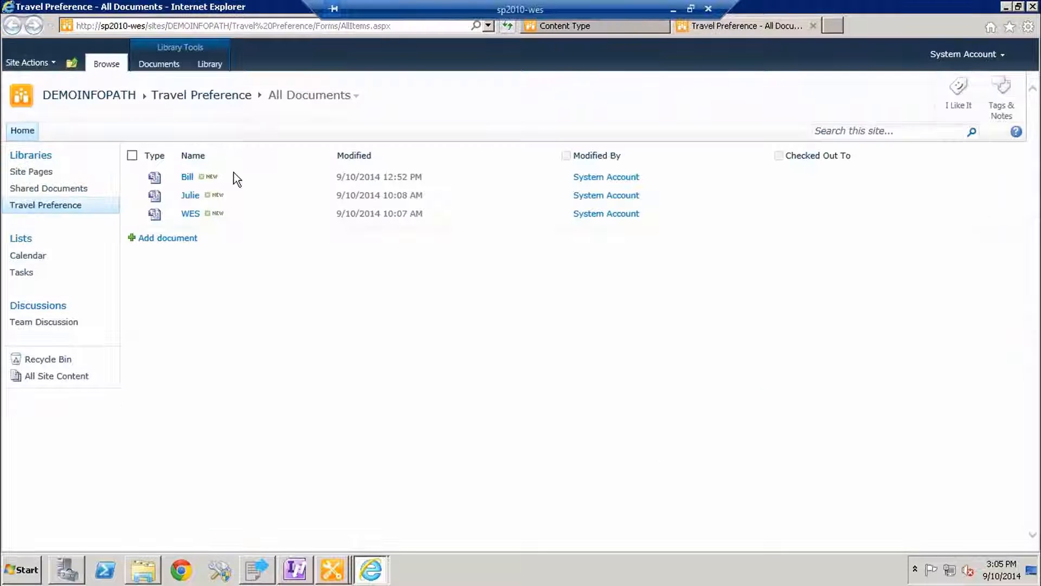
- Open the first form in the target Travel Preference library for browser editing, look through it, and return to the library without saving
left_click(329, 177)
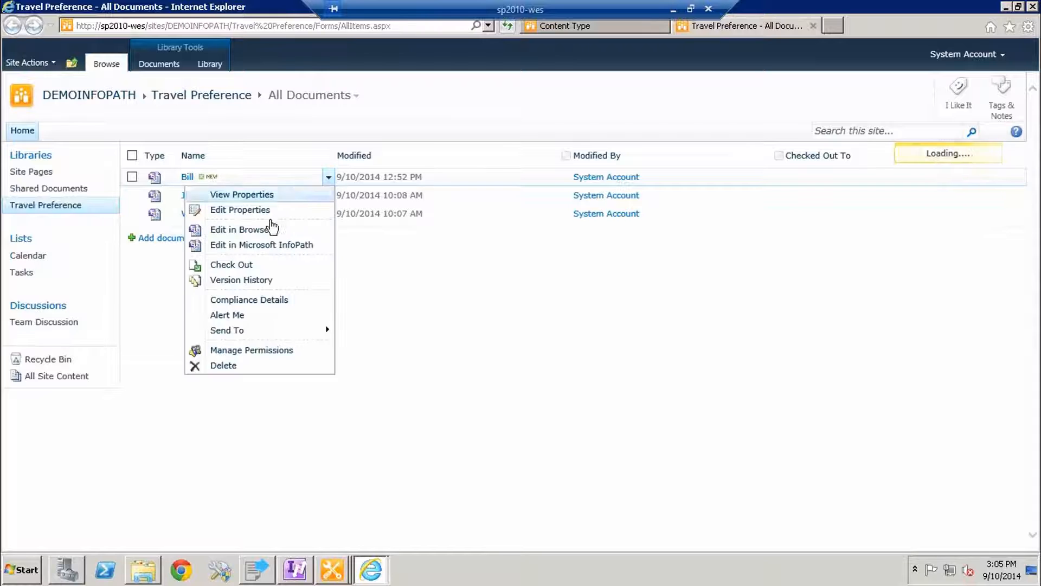
left_click(250, 229)
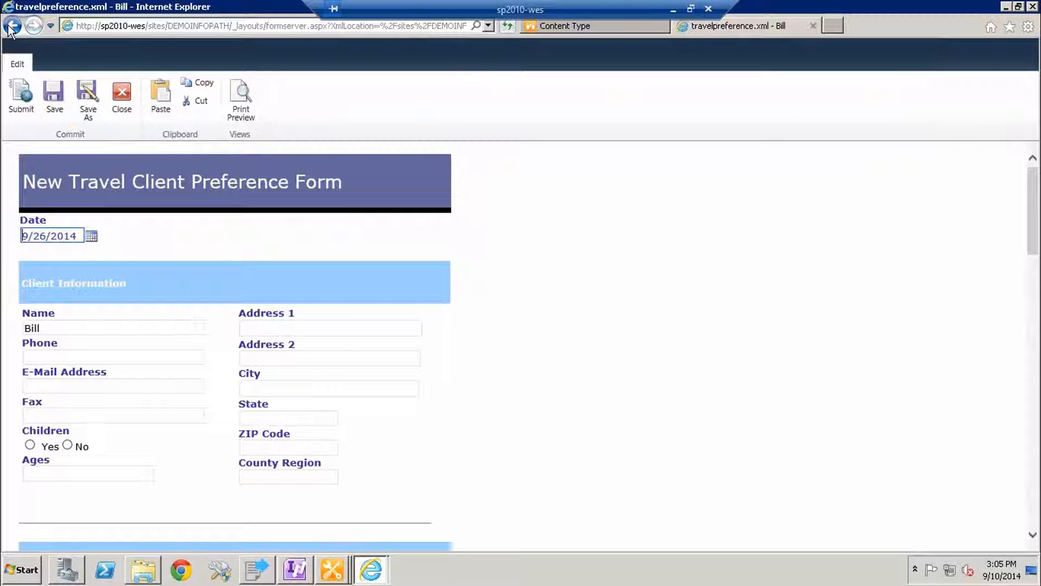
scroll(140, 353, "down", 5)
scroll(138, 352, "up", 5)
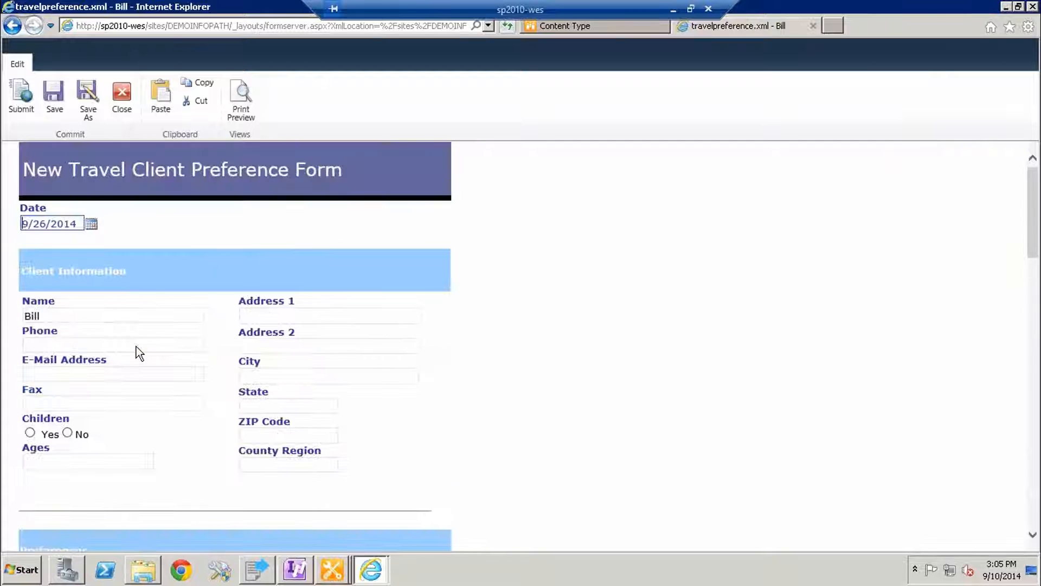
left_click(11, 28)
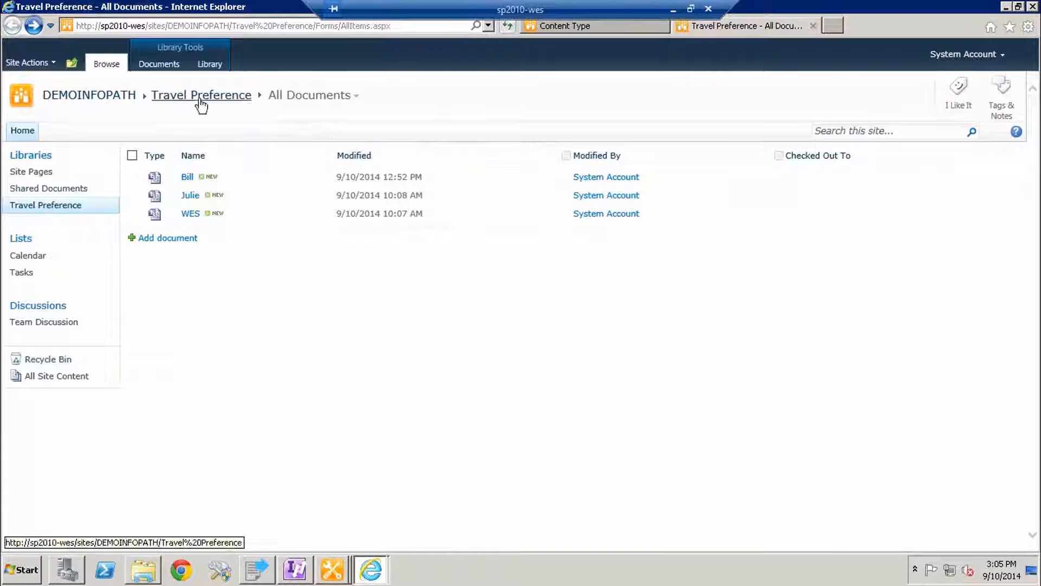
- Open the advanced settings of the Travel Preference content type from the target library's settings
left_click(202, 64)
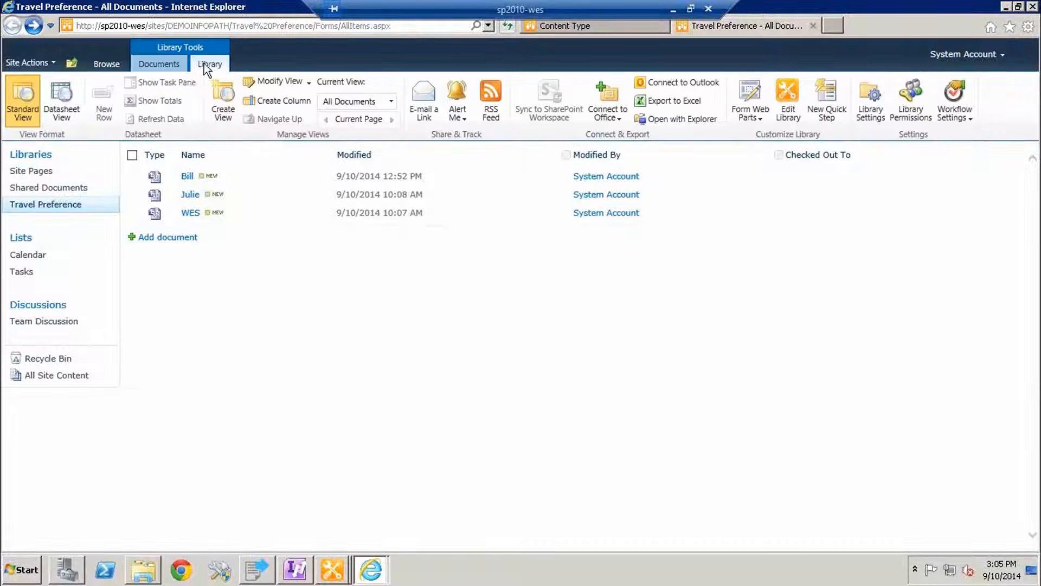
left_click(872, 114)
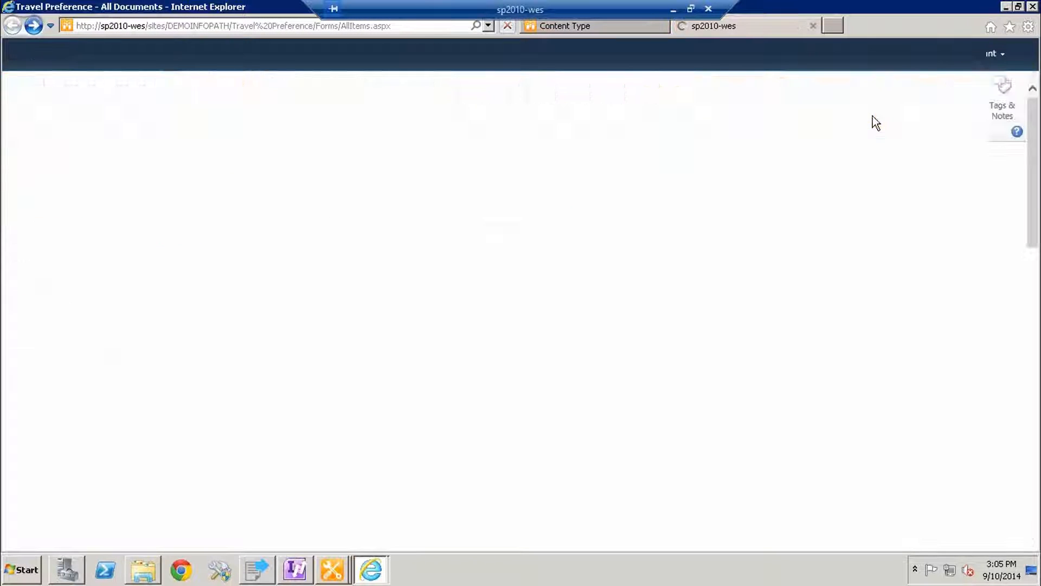
scroll(321, 242, "down", 3)
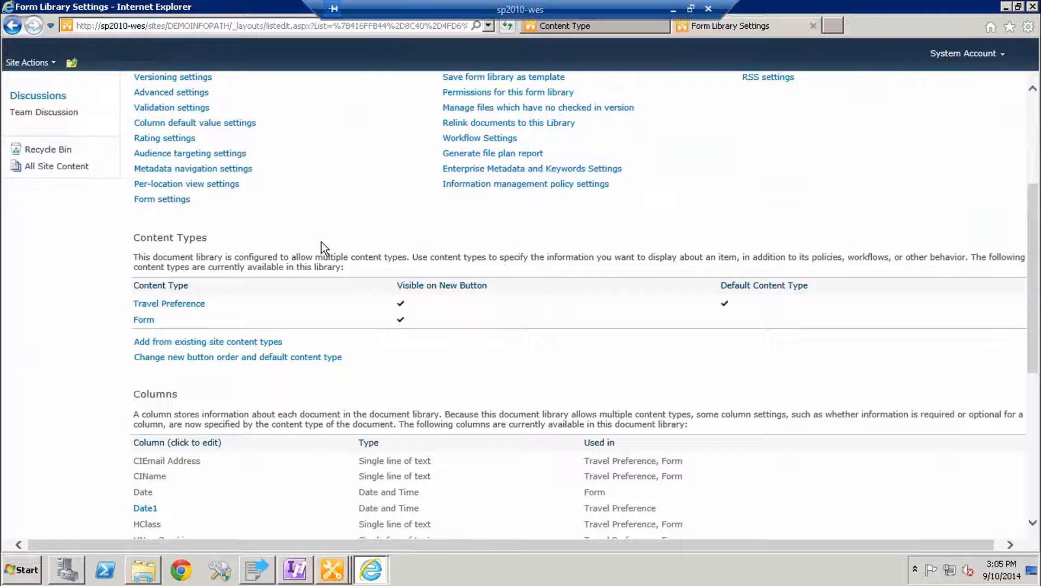
left_click(169, 305)
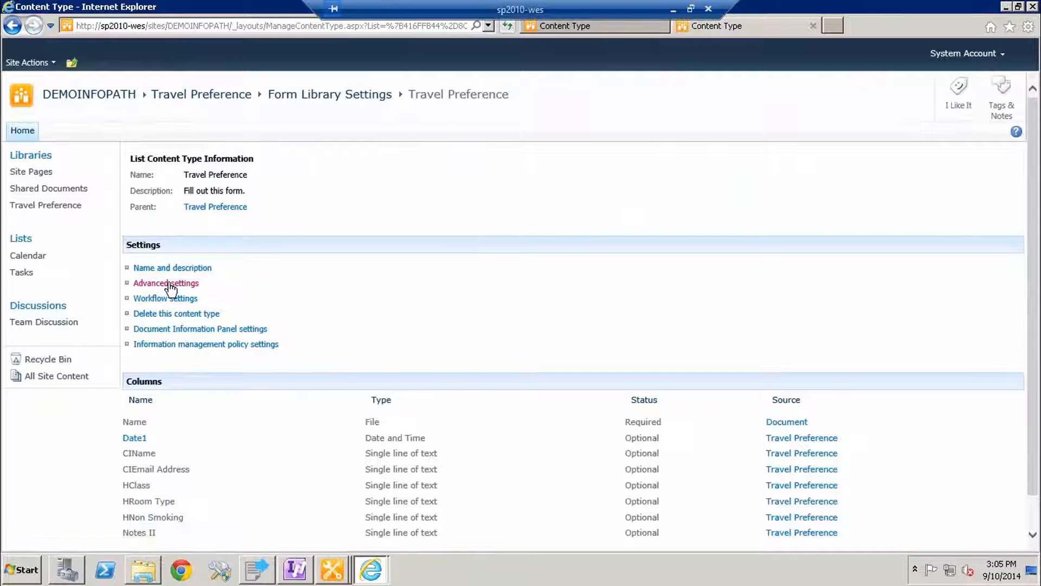
left_click(168, 283)
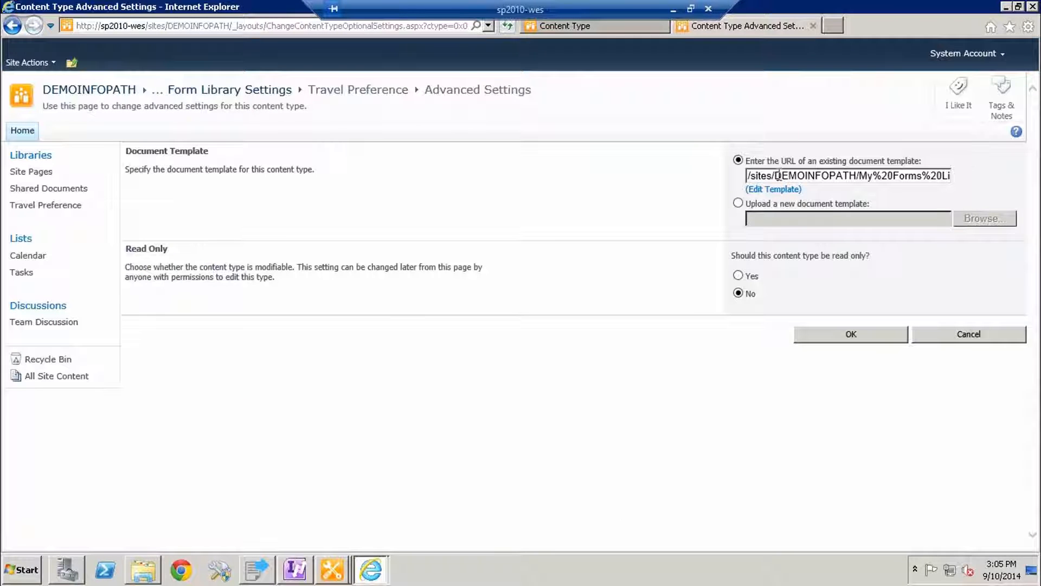
- Examine the site, library path and file name in the target document template URL, and return to the source content type page
left_click_drag(778, 175, 992, 174)
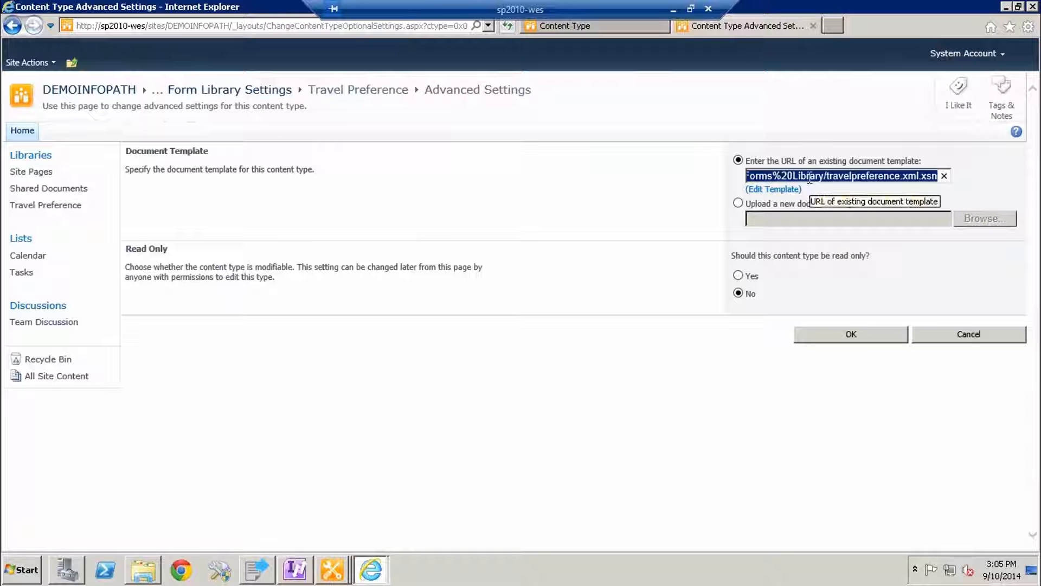
left_click_drag(825, 175, 769, 184)
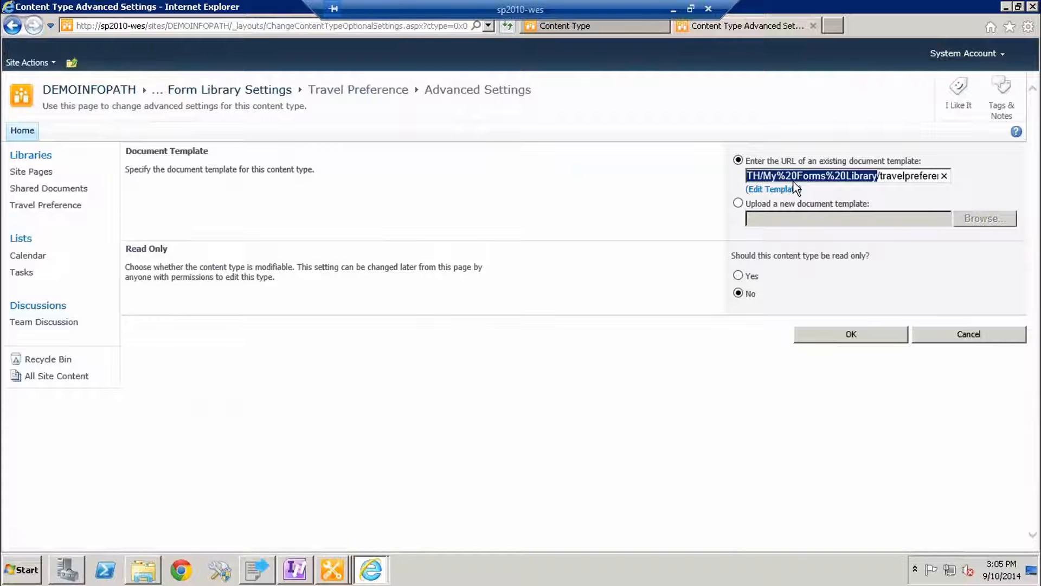
left_click_drag(880, 179, 985, 194)
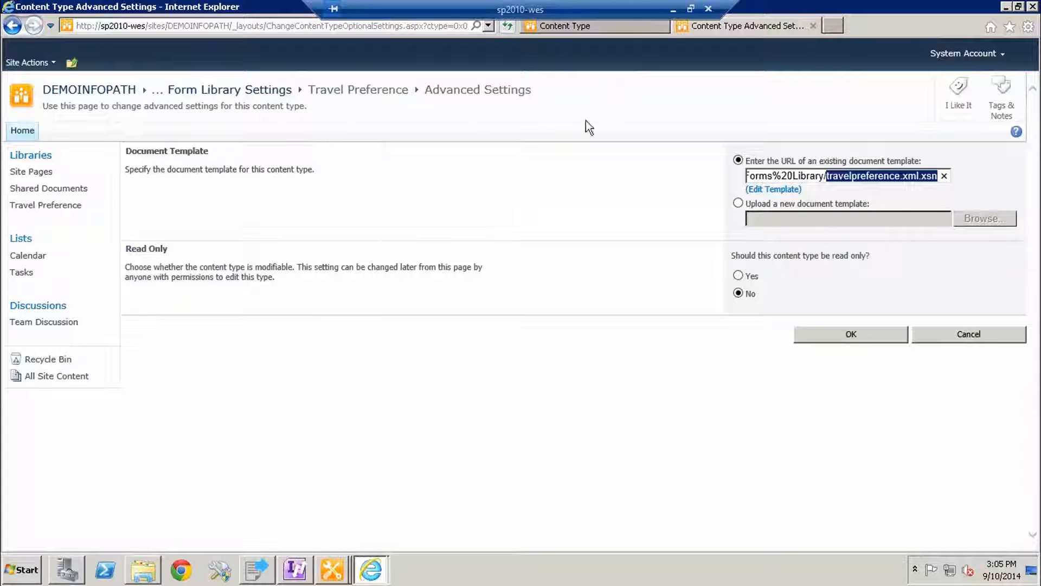
left_click(591, 28)
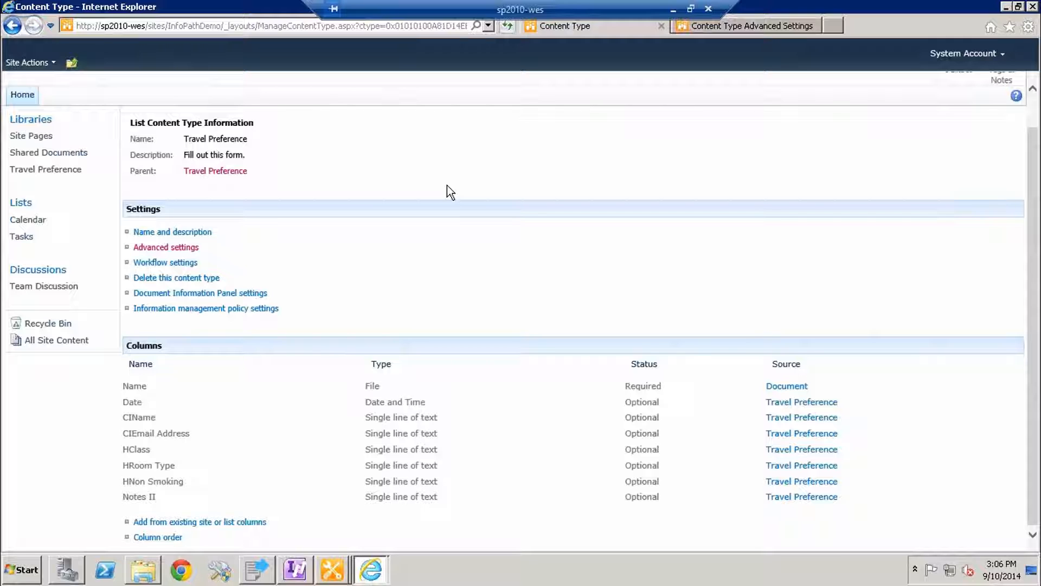
- Switch to the InfoPathDemo site in SharePoint Designer, look into its Lists folder and return to the listing of all files
left_click(332, 570)
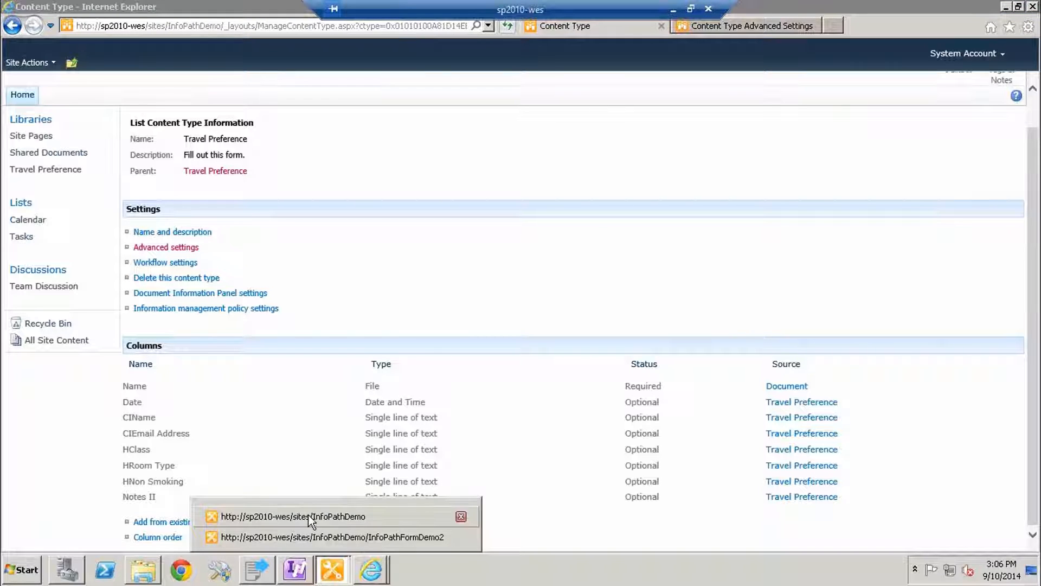
left_click(309, 518)
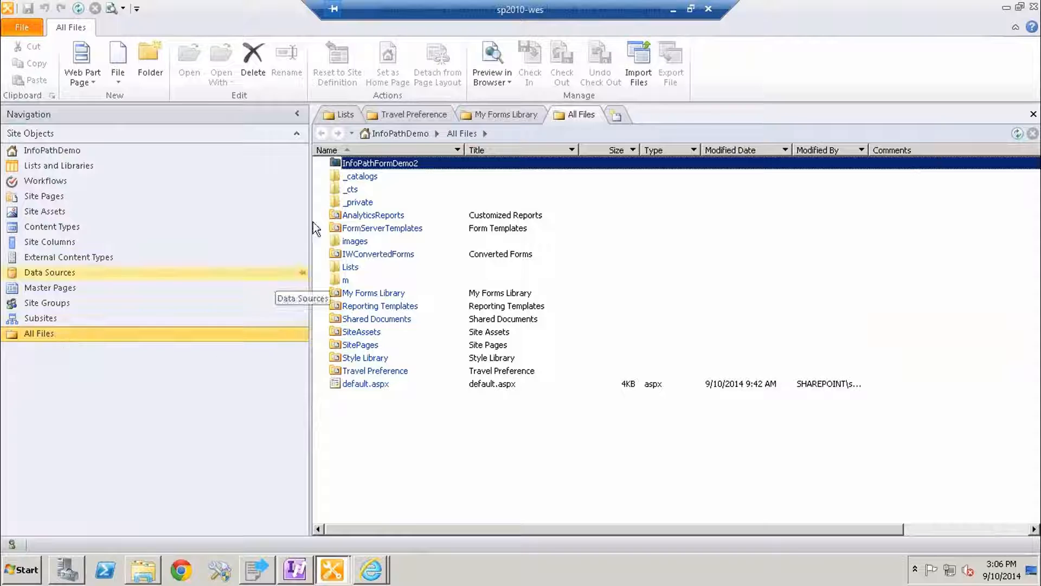
double_click(350, 267)
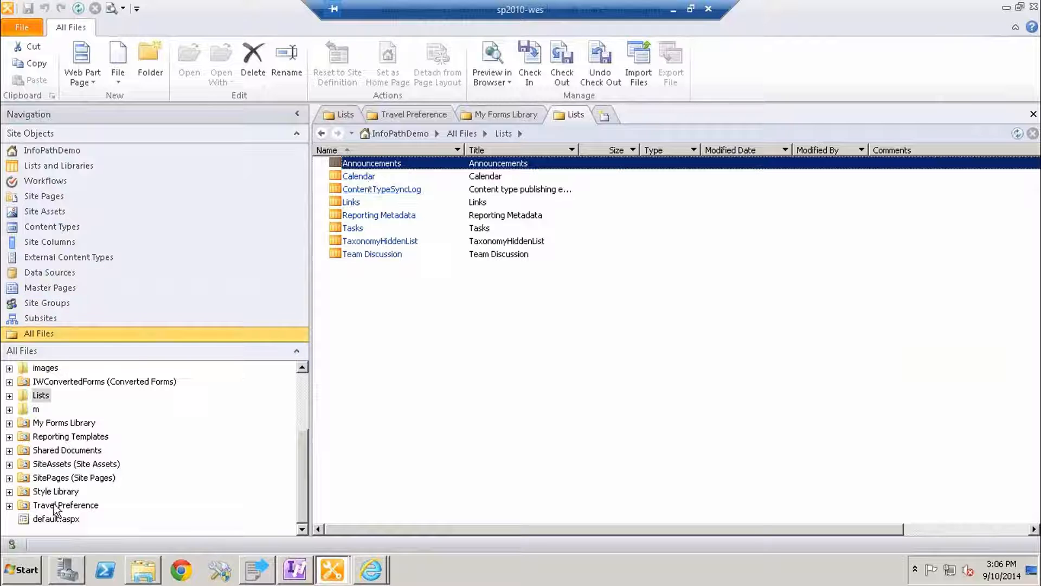
left_click(37, 334)
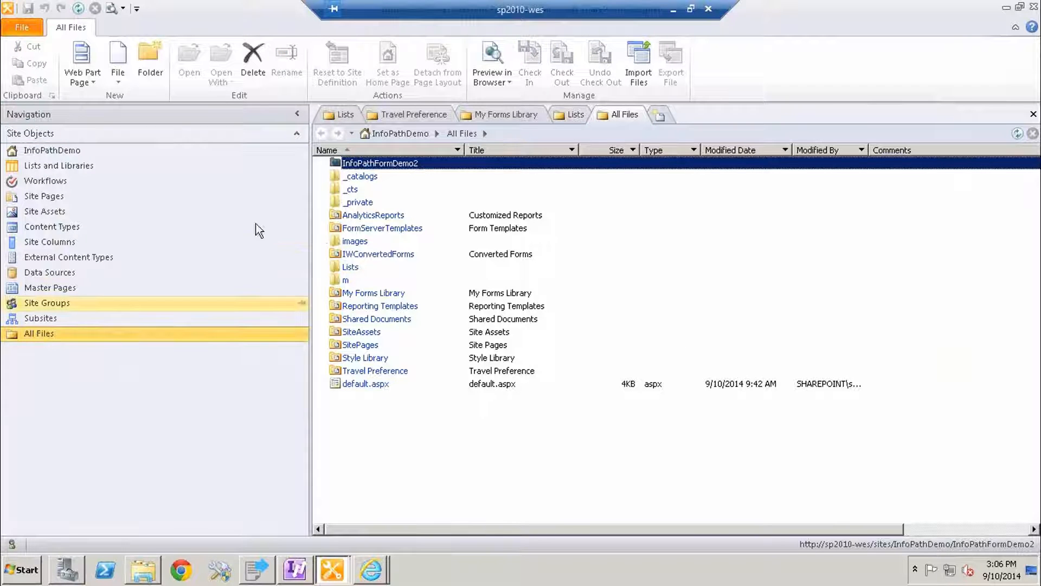
- Inspect the contents of My Forms Library and its Forms folder, and return to the library's file listing
left_click(369, 292)
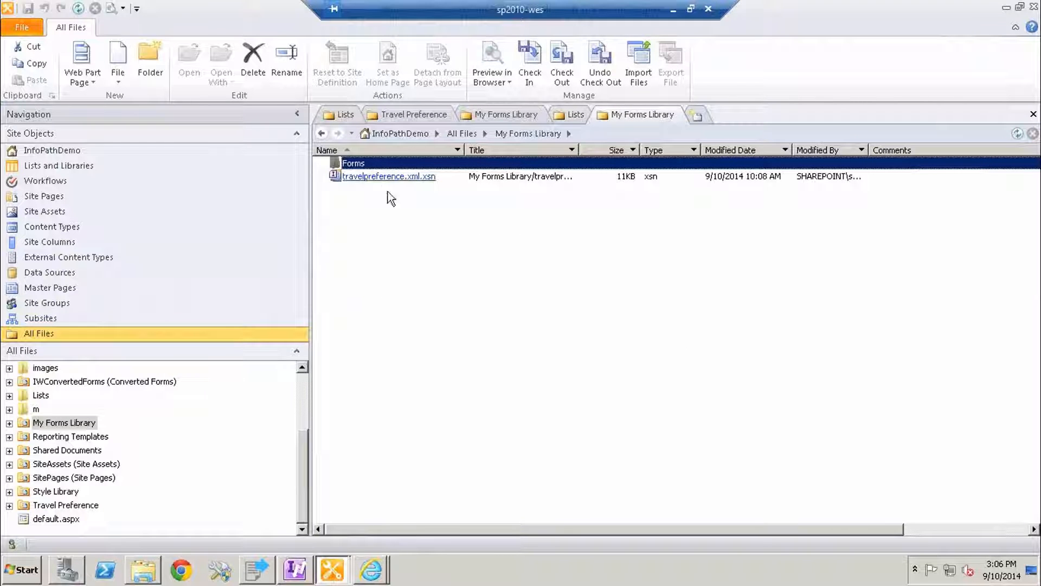
left_click(353, 164)
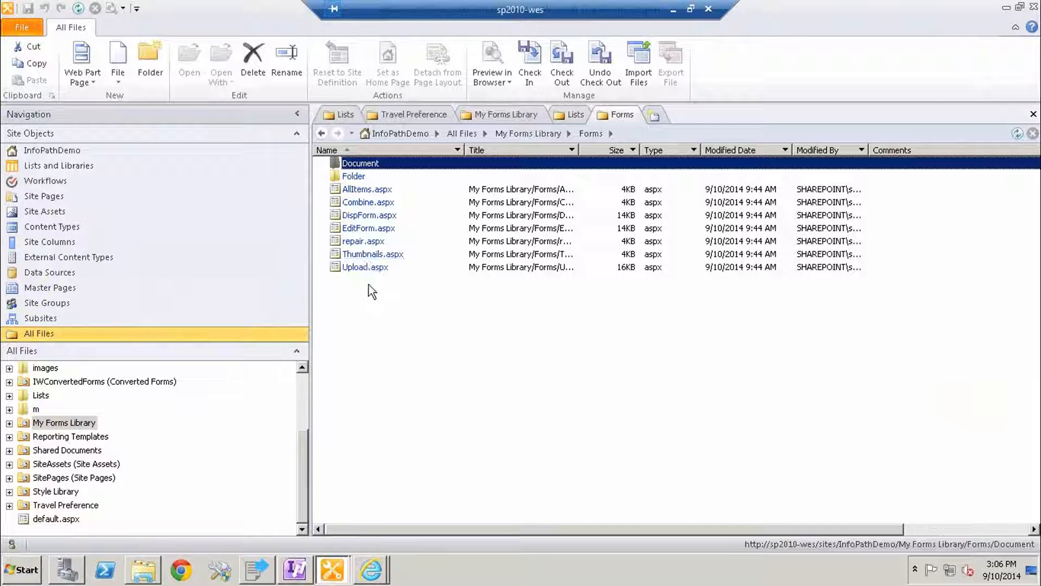
left_click(321, 134)
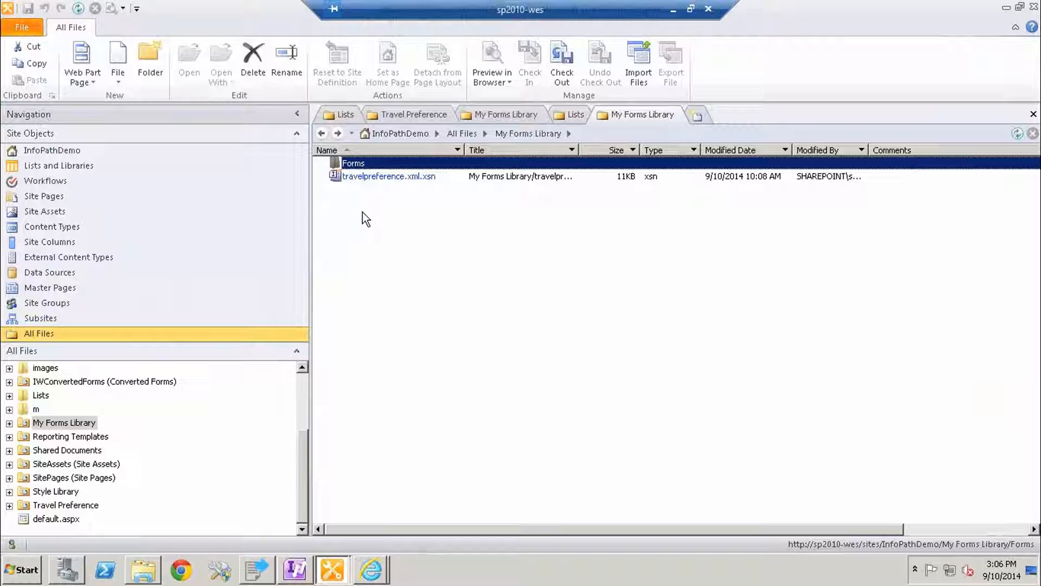
- Minimize SharePoint Designer and close all Internet Explorer tabs to return to Content Matrix Console
left_click(1003, 7)
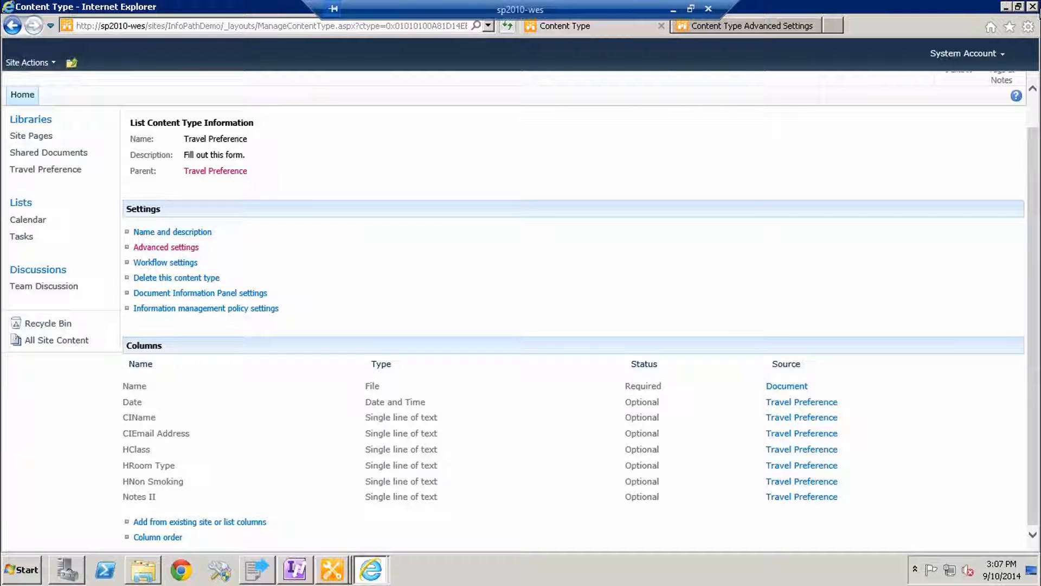
left_click(1032, 7)
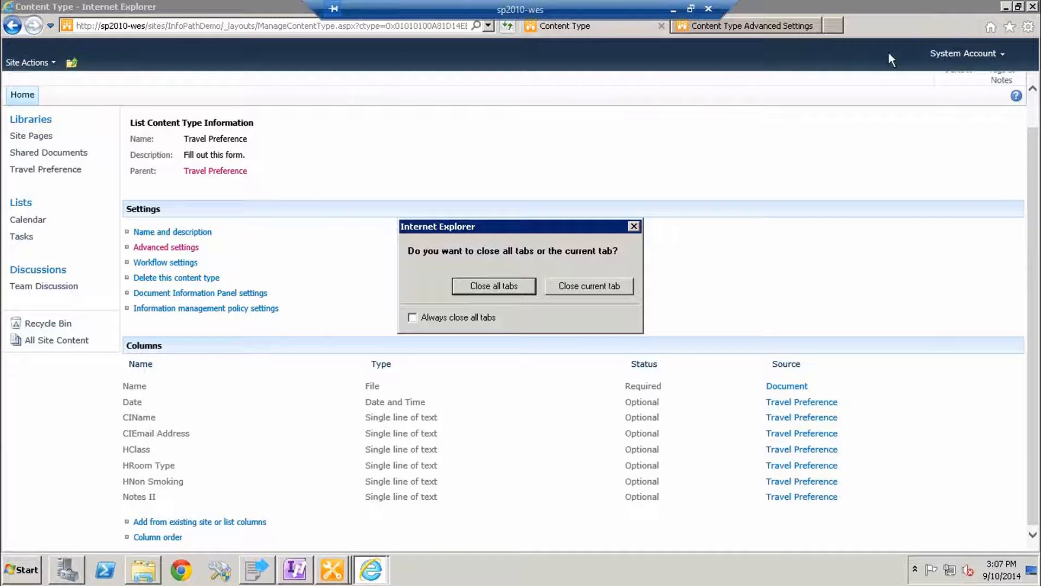
left_click(494, 285)
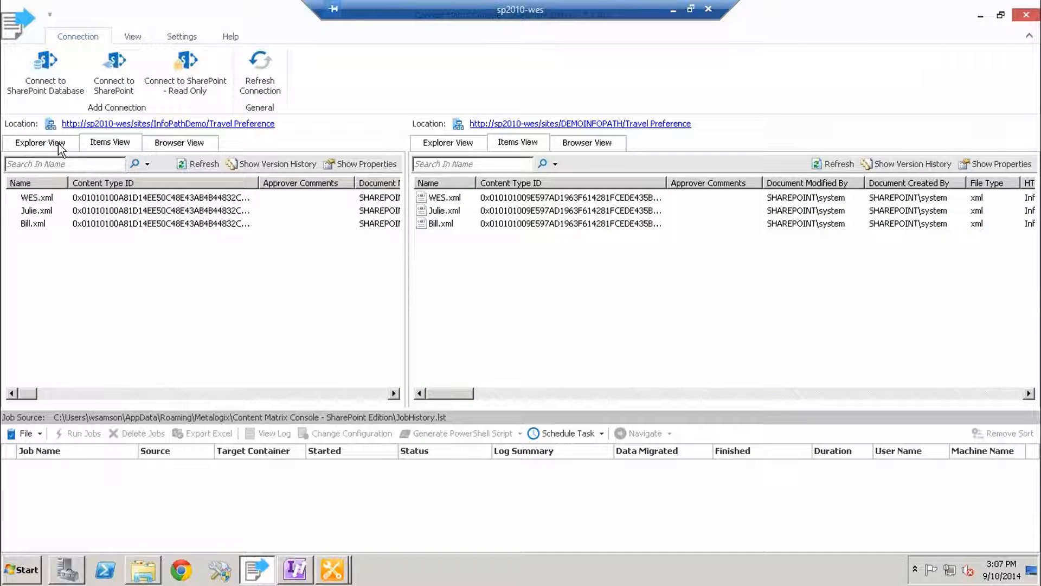
- Expand the source InfoPathFormDemo2 subsite, view the items of CustomList, and return to the site tree
left_click(60, 145)
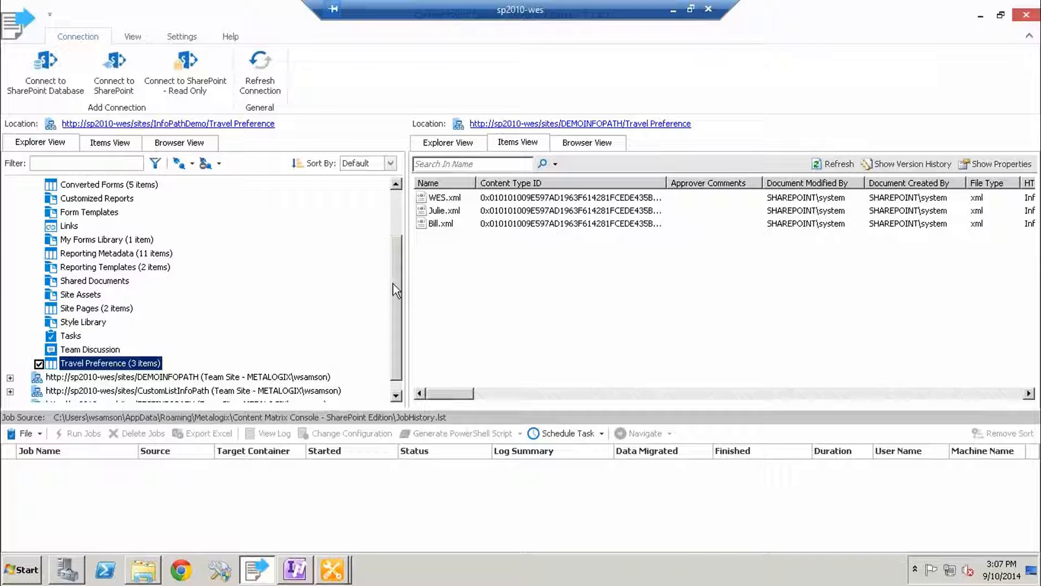
left_click_drag(396, 290, 393, 211)
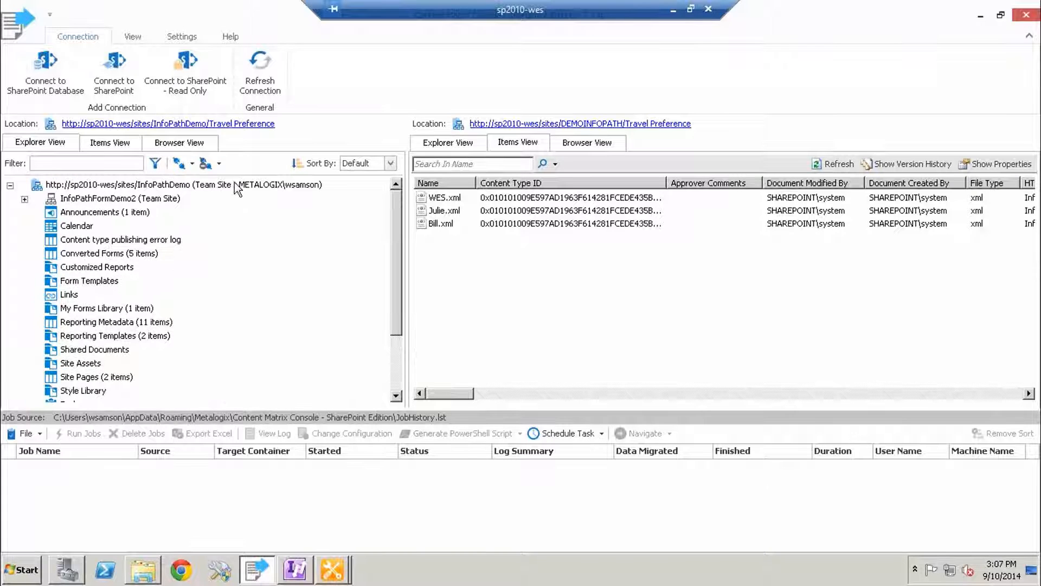
left_click(25, 200)
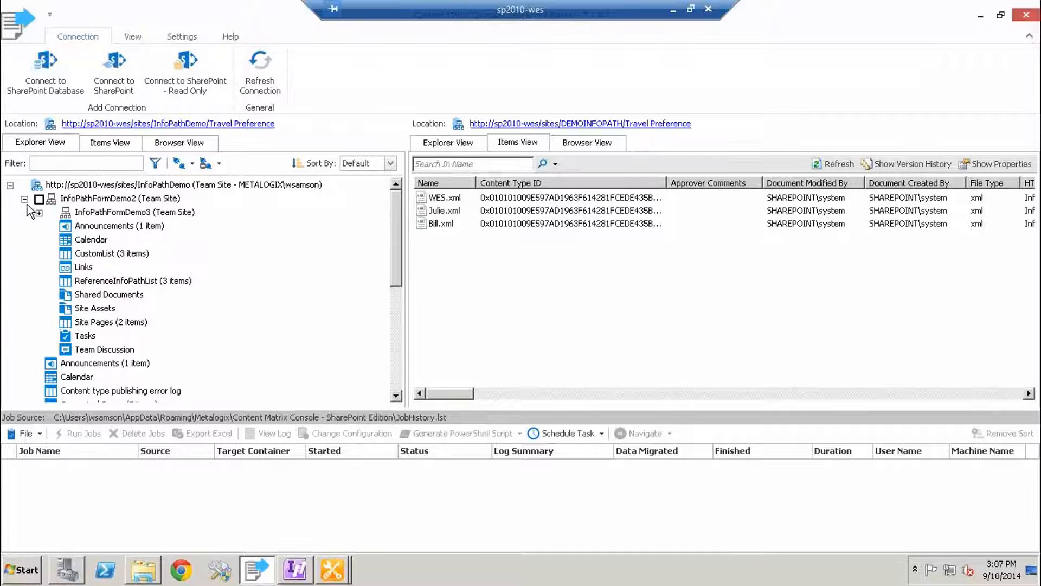
left_click(106, 252)
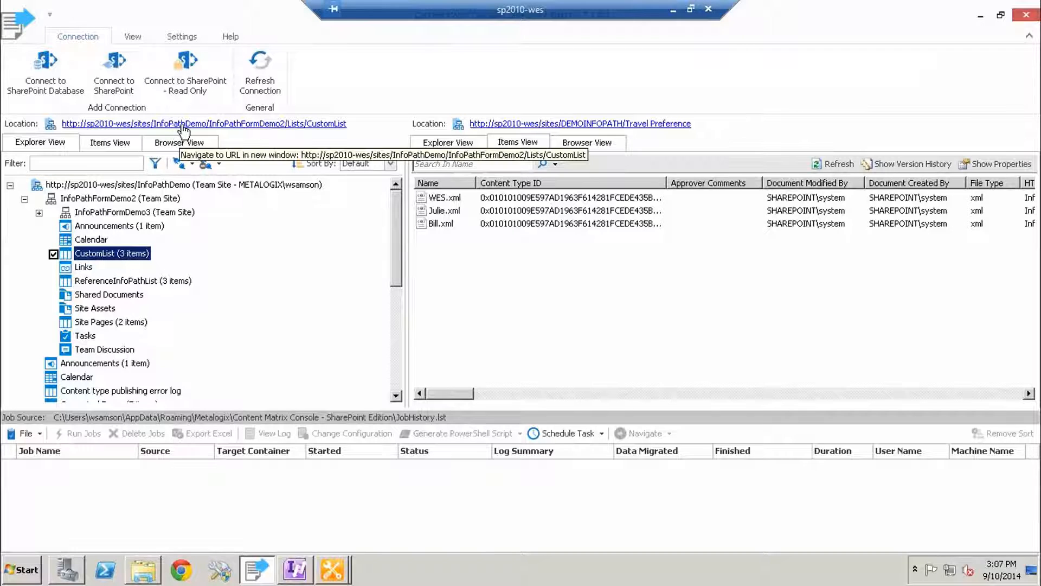
left_click(111, 145)
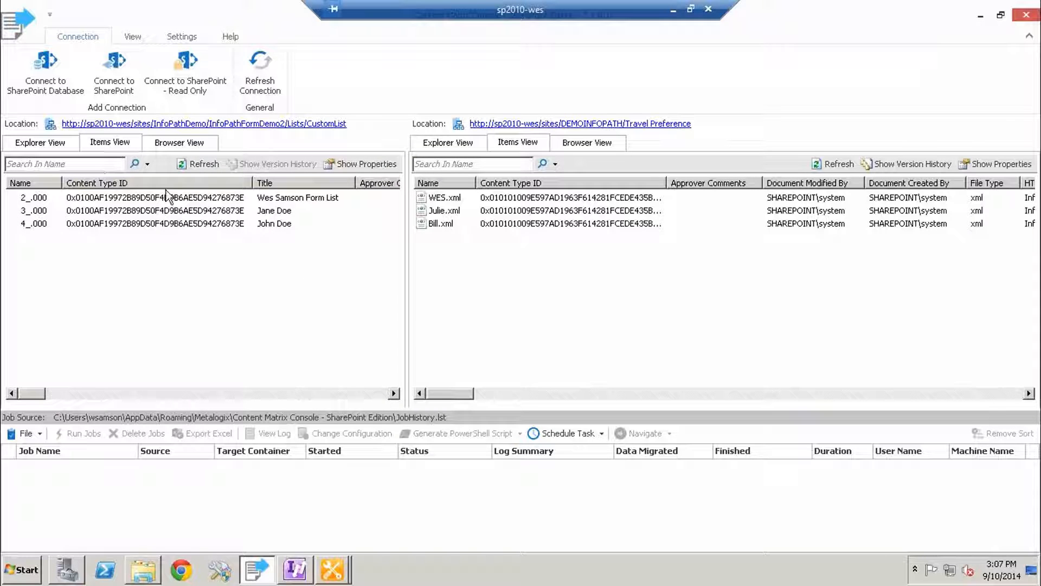
left_click(64, 142)
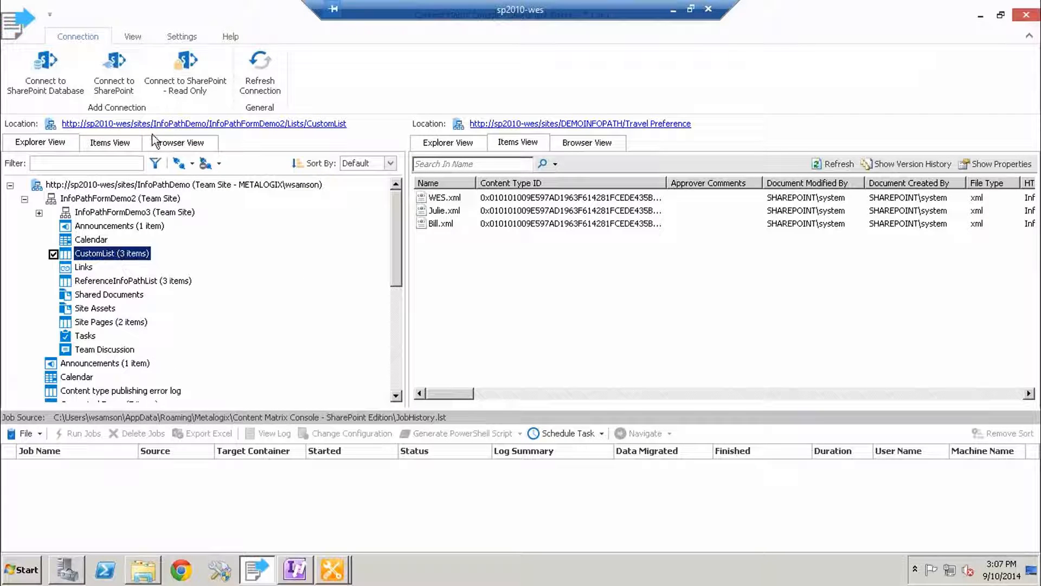
- Open the source CustomList in the browser and bring up the edit form of its first item
left_click(166, 124)
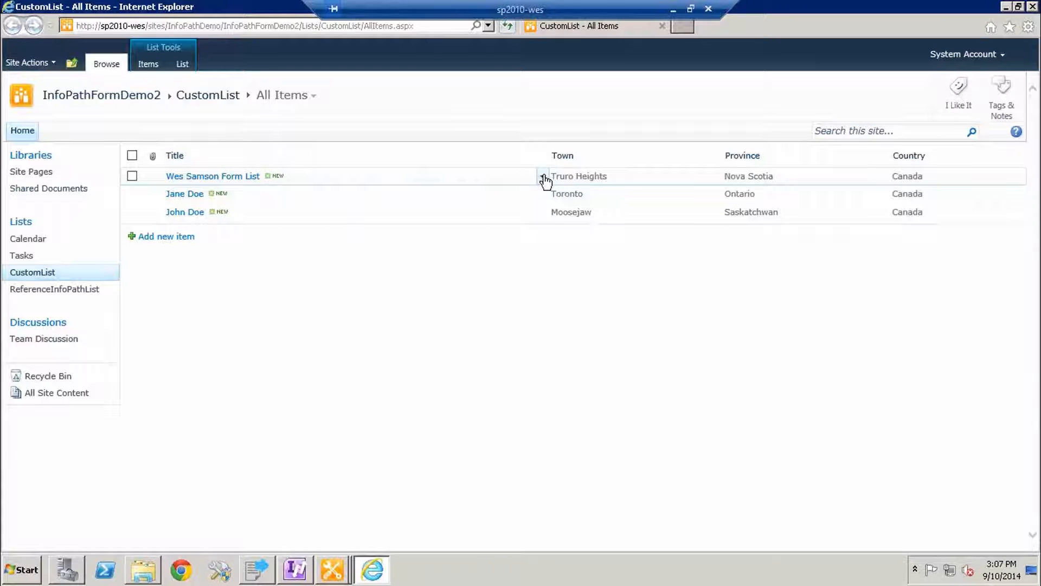
left_click(543, 177)
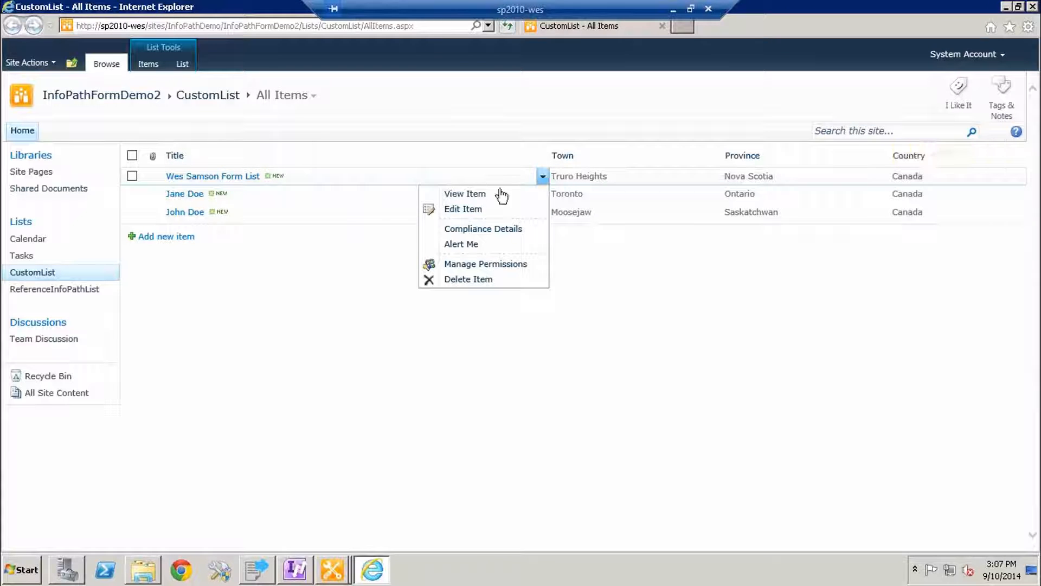
left_click(462, 211)
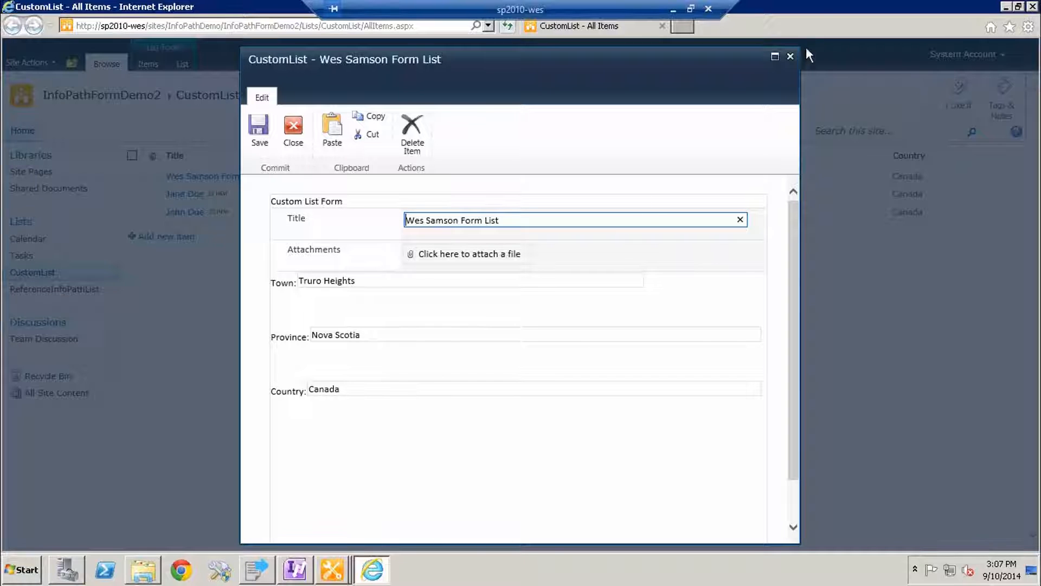
- Close the item's edit form, switch to Content Matrix Console and copy the source CustomList
left_click(791, 56)
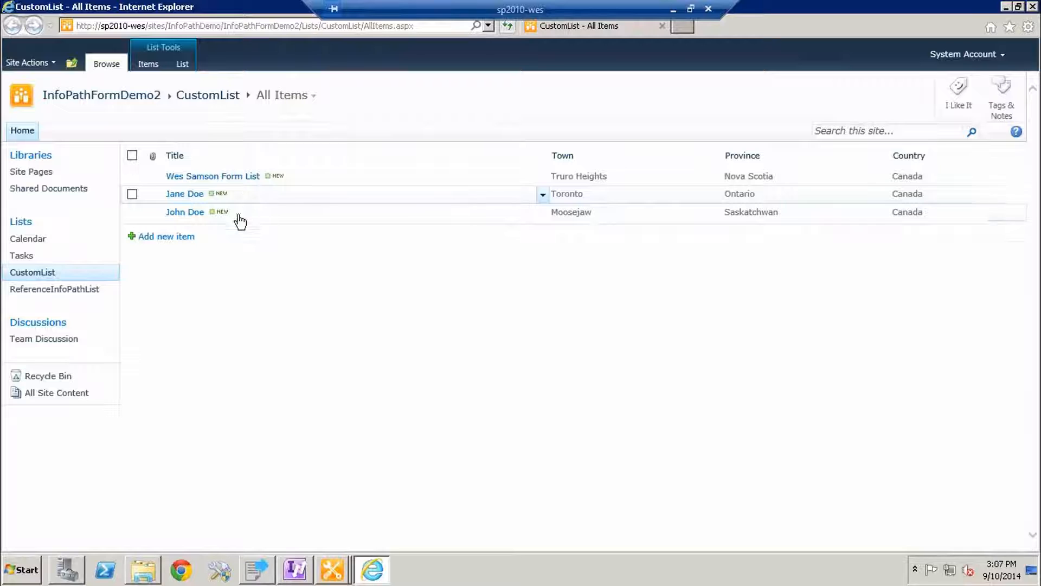
left_click(257, 571)
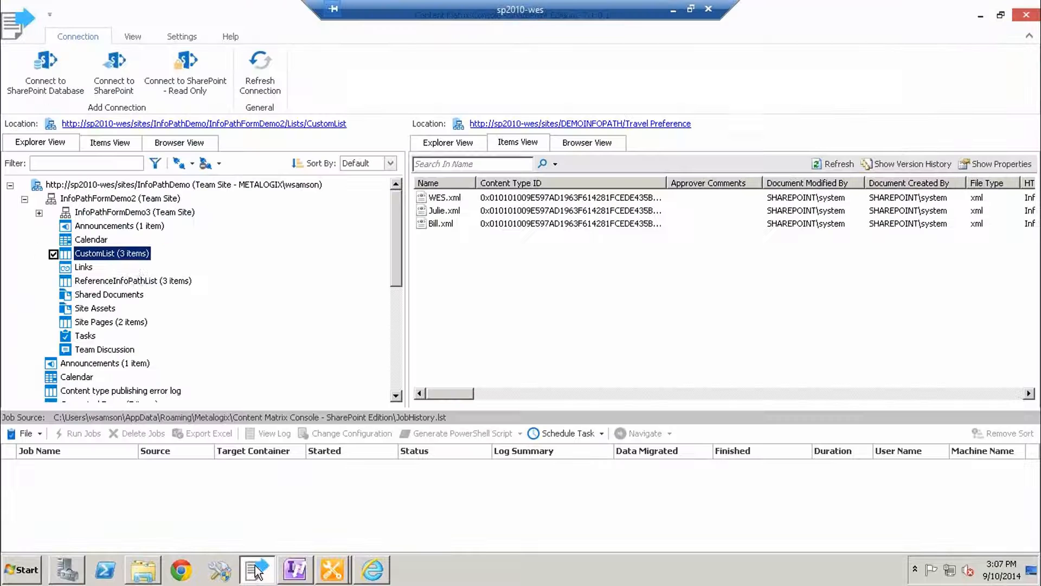
right_click(100, 251)
left_click(126, 260)
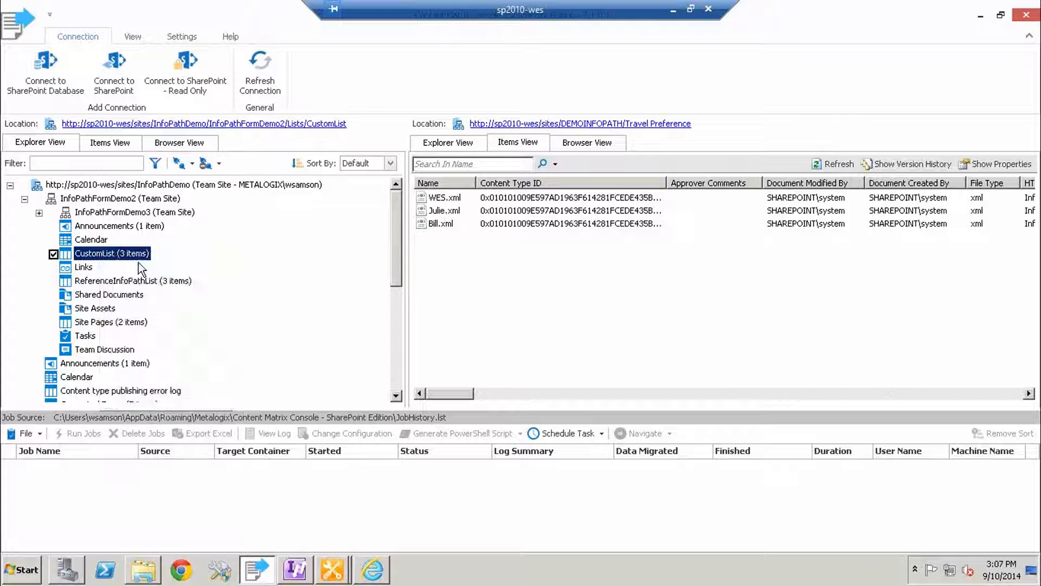
- Return to the target site tree, collapse the DEMOINFOPATH site, and select and expand the TESTINFOPATH site
left_click(454, 142)
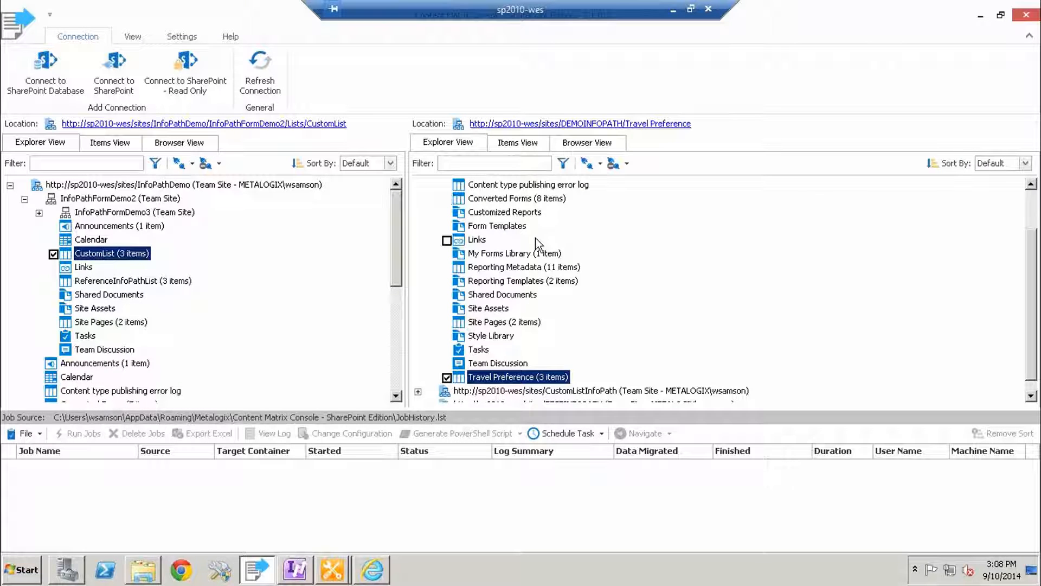
left_click_drag(1033, 255, 1028, 204)
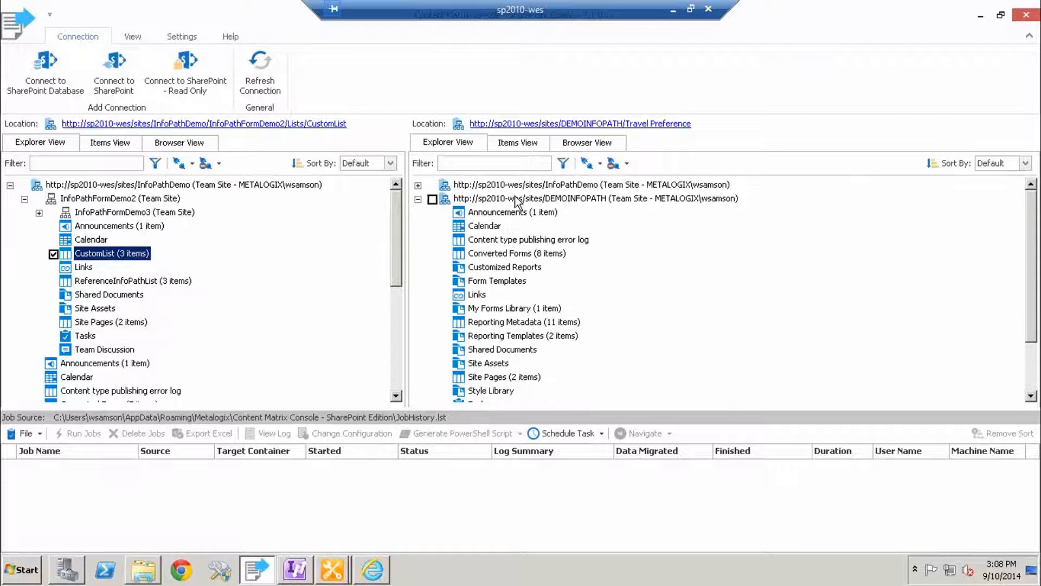
left_click(418, 199)
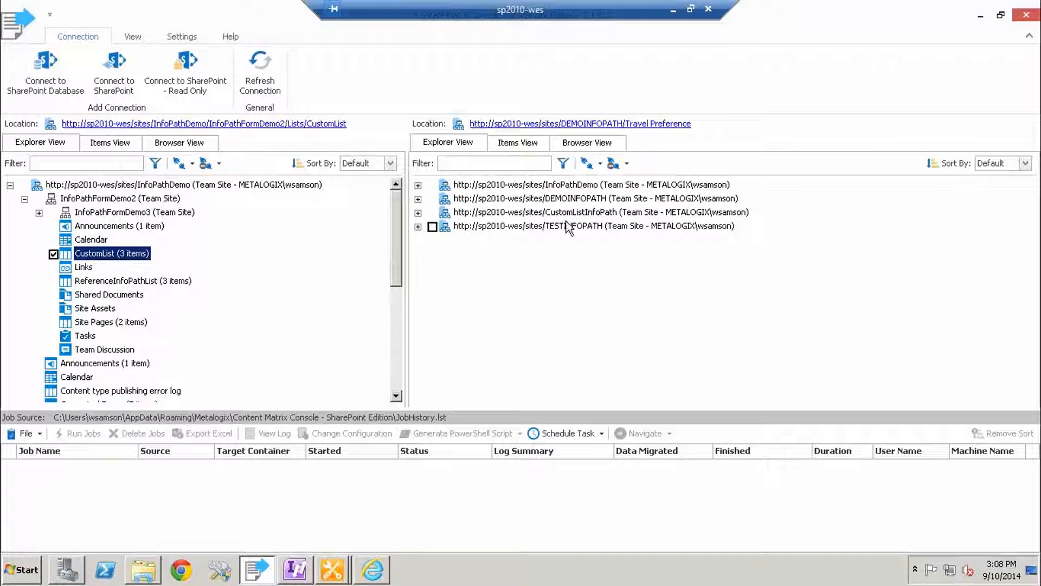
left_click(512, 226)
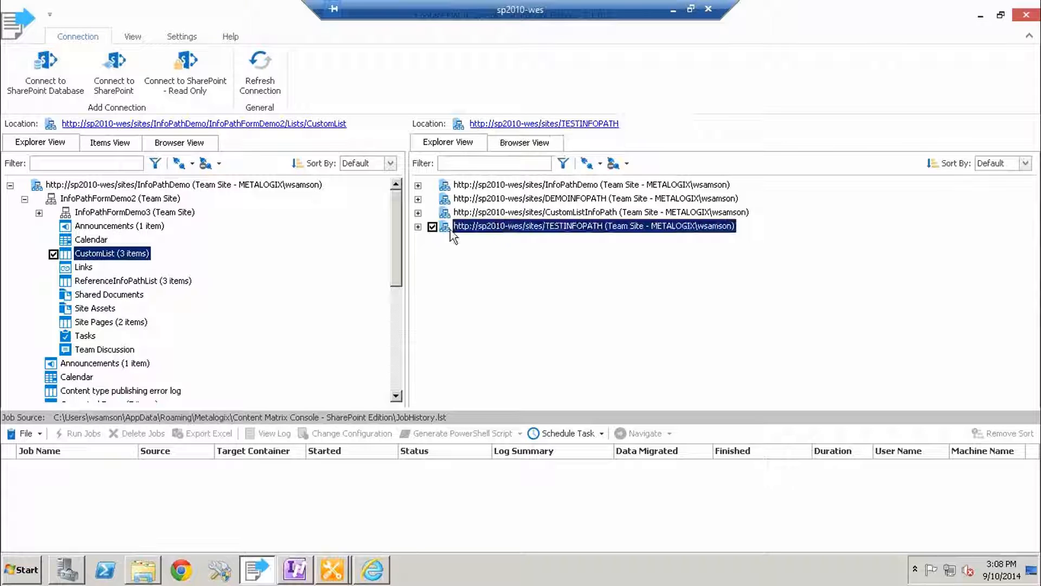
left_click(419, 226)
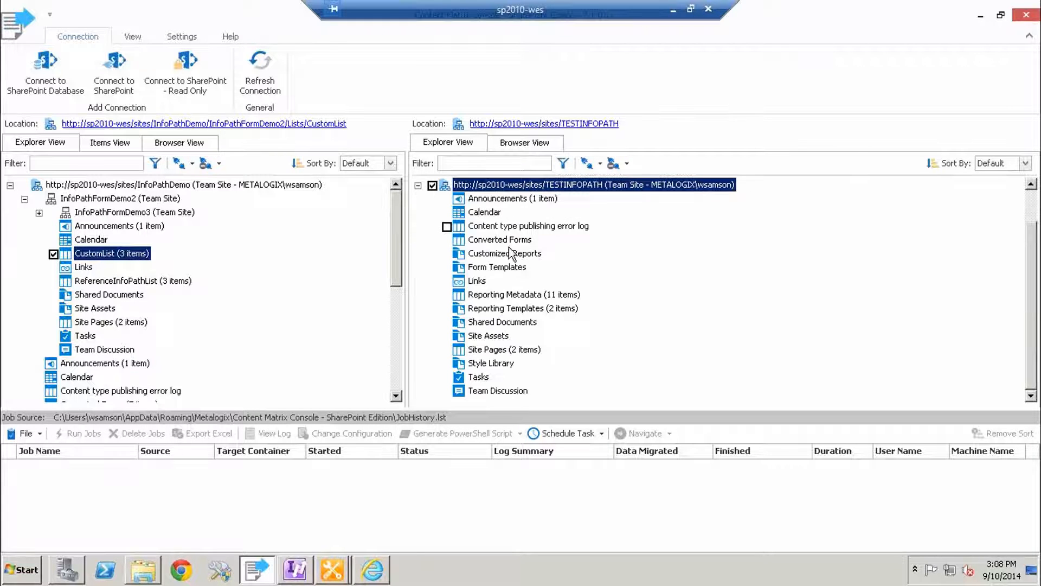
- Start pasting the copied list into the TESTINFOPATH site and check the Copy Customized Form Pages option in the list content settings
right_click(509, 185)
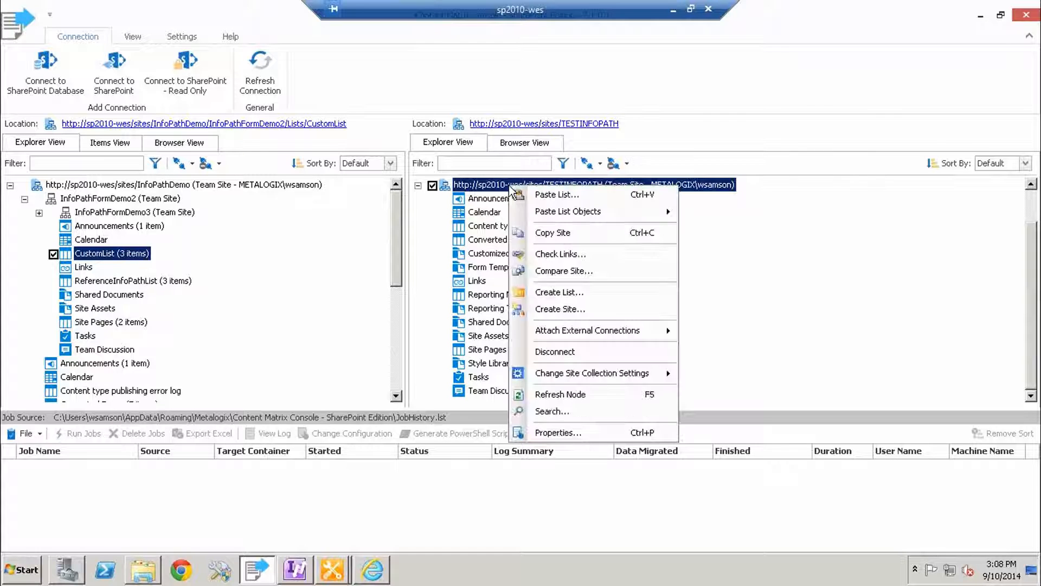
left_click(553, 195)
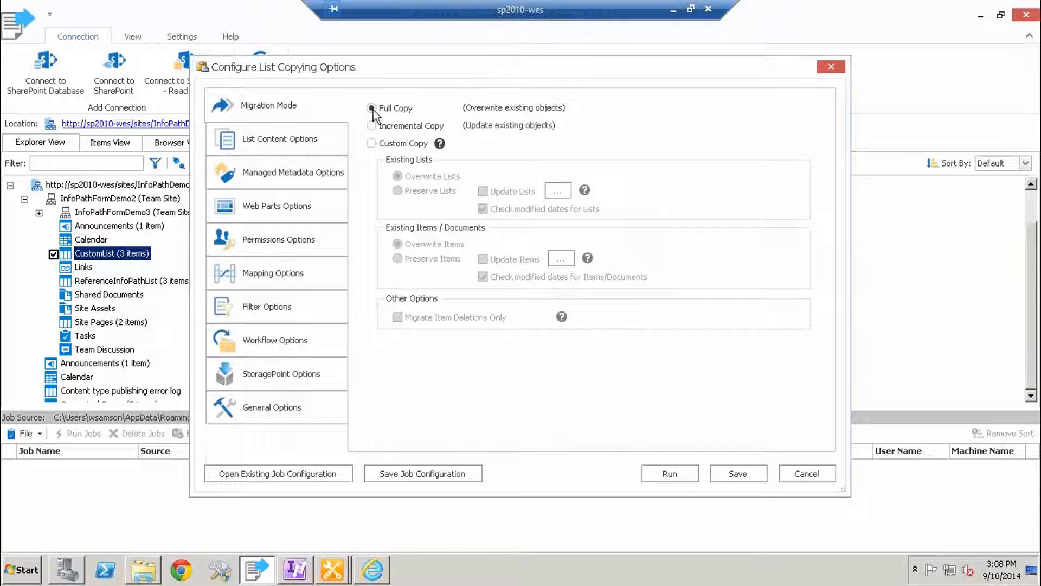
left_click(264, 144)
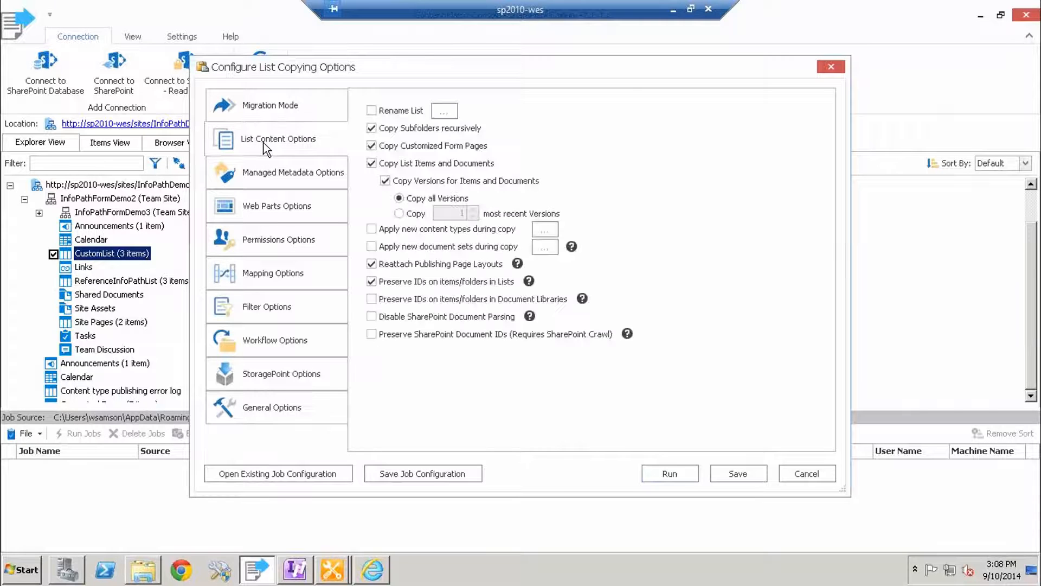
left_click(442, 146)
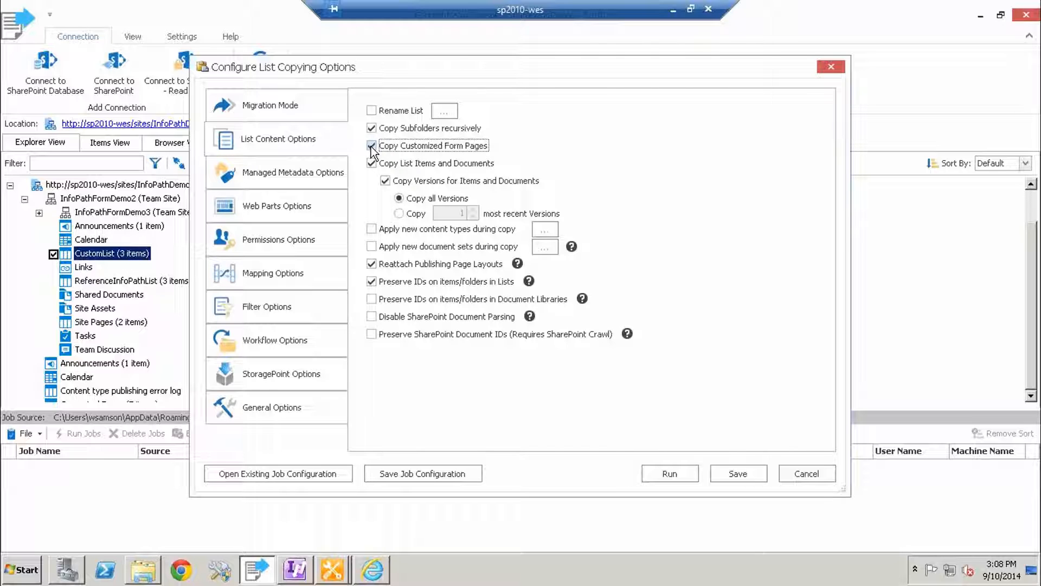
- Review the managed metadata, web parts, permissions, mapping, filter, workflow, StoragePoint and general options of the list copy
left_click(307, 173)
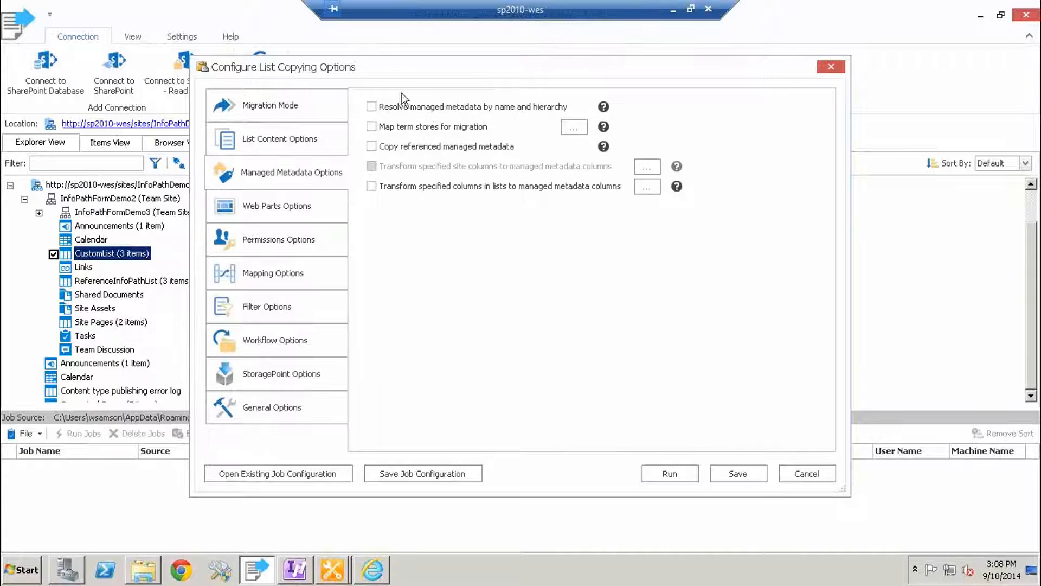
left_click(273, 214)
left_click(265, 246)
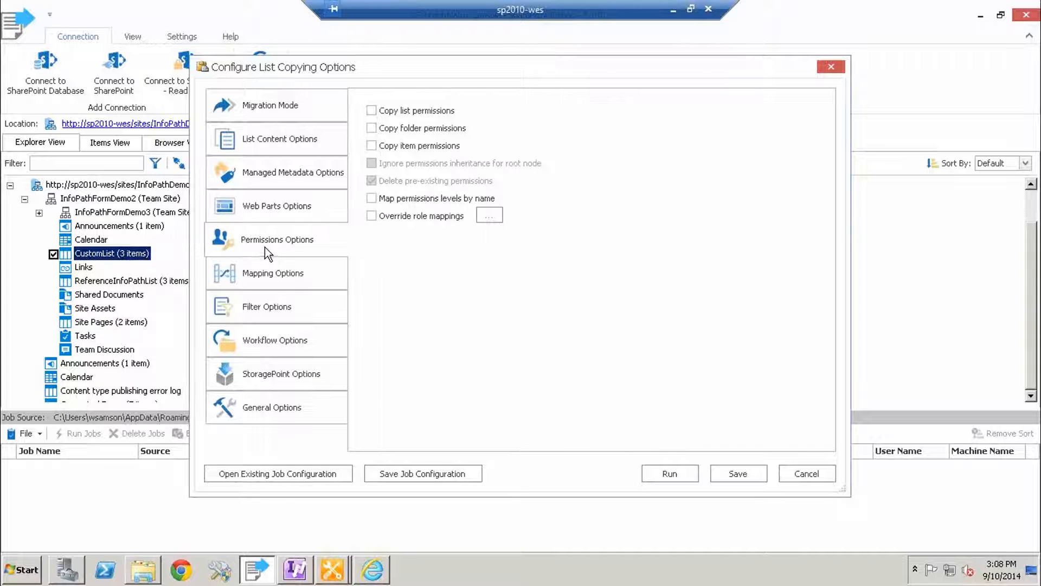
left_click(271, 275)
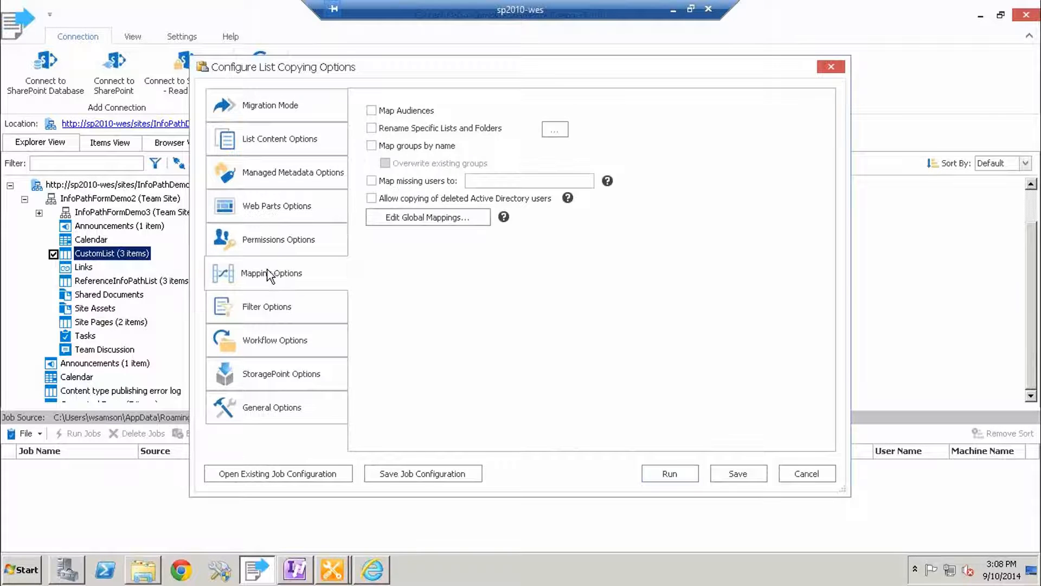
left_click(270, 307)
left_click(269, 338)
left_click(270, 373)
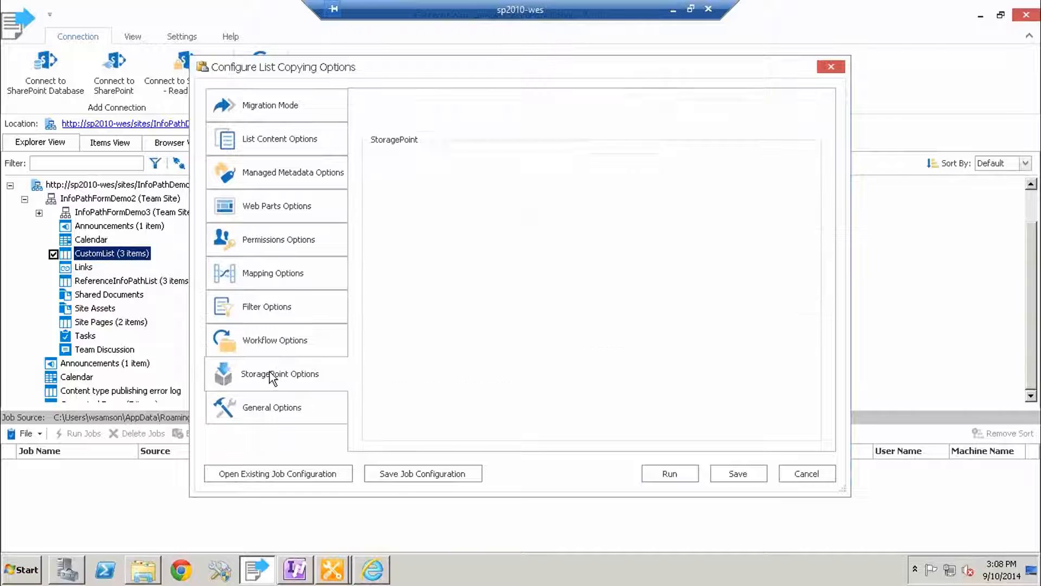
left_click(271, 403)
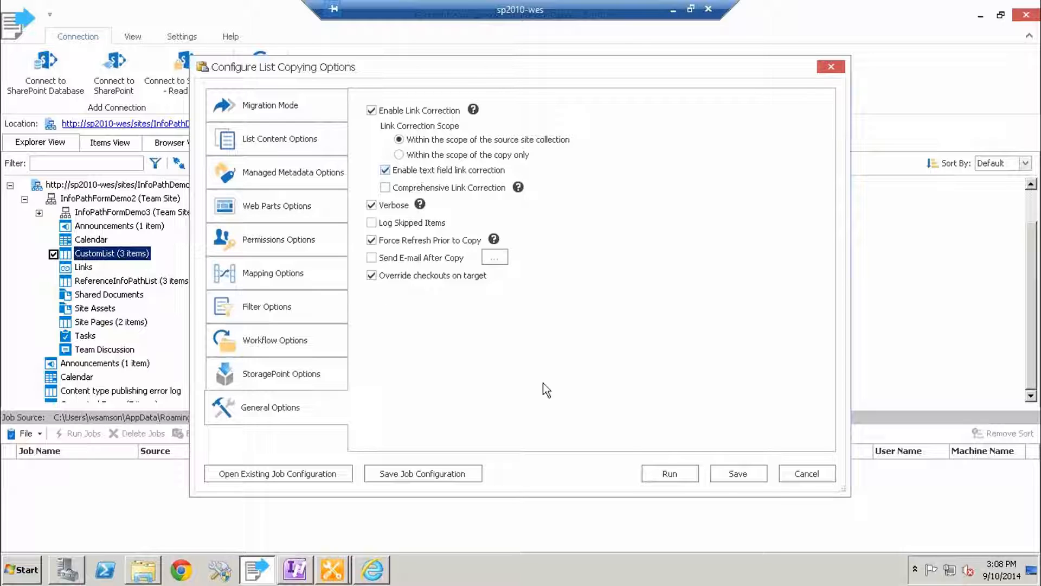
- Run the list copy job, inspect its detailed event log and close the job window
left_click(665, 473)
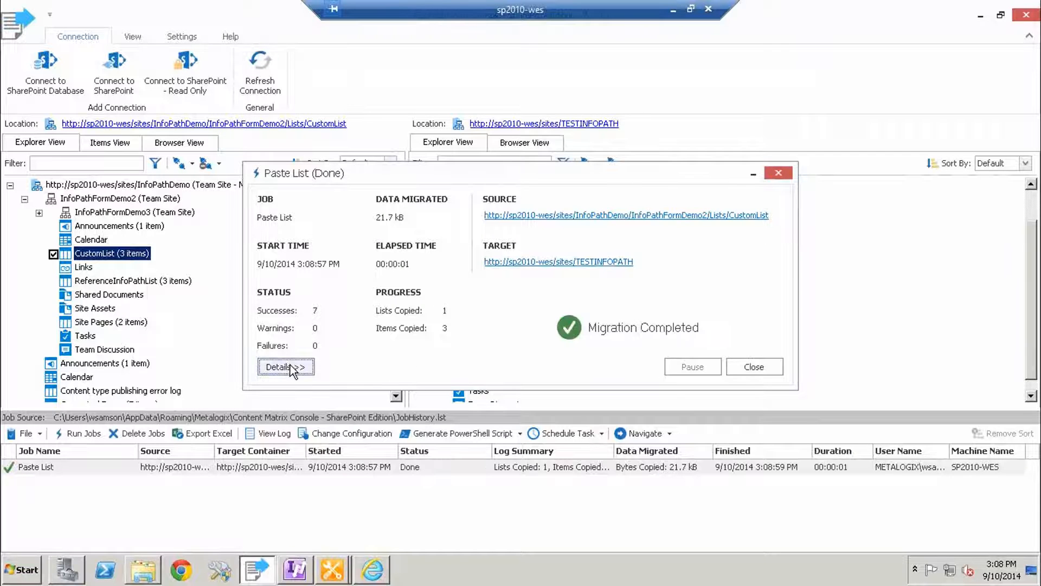
left_click(291, 366)
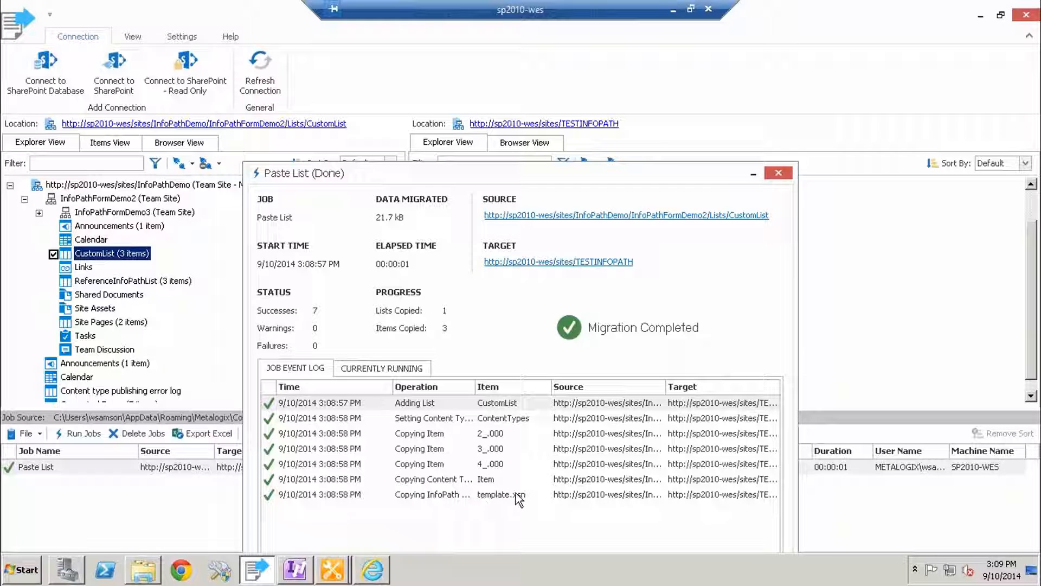
left_click(776, 174)
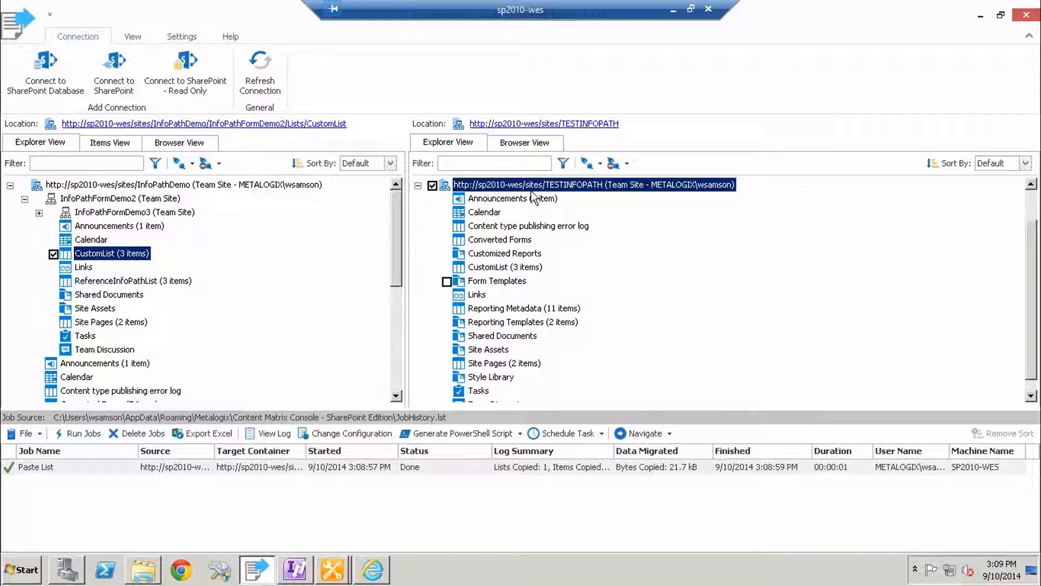
- Open the migrated CustomList of TESTINFOPATH in the browser, view the edit form of its first item and close the form
left_click(506, 268)
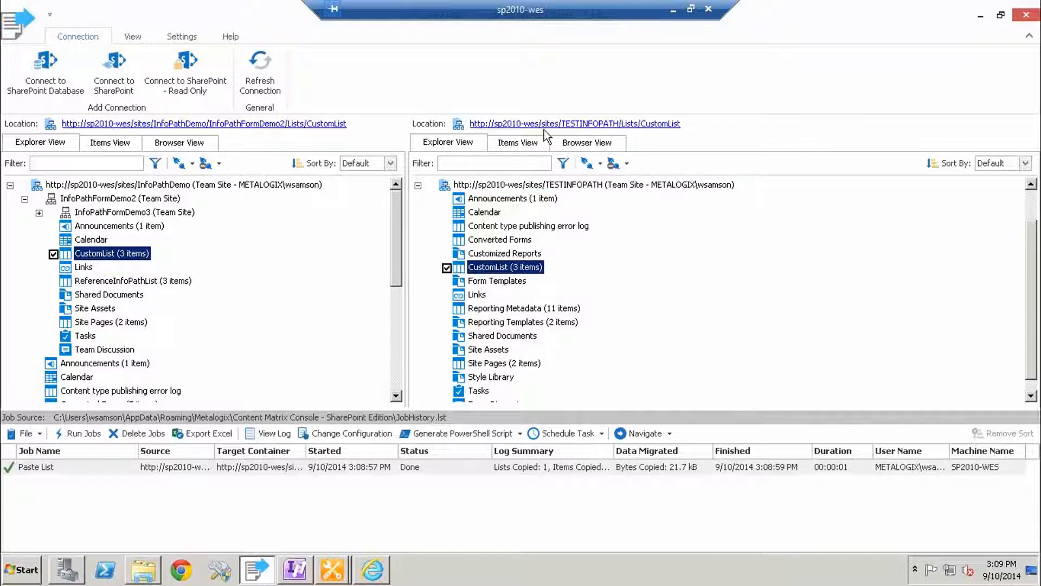
left_click(590, 124)
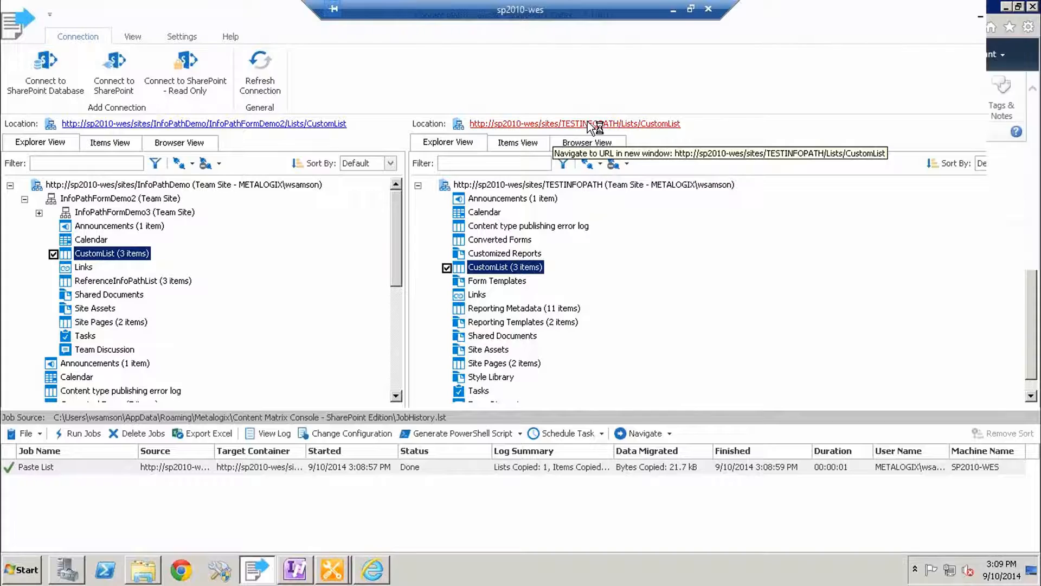
mouse_move(309, 175)
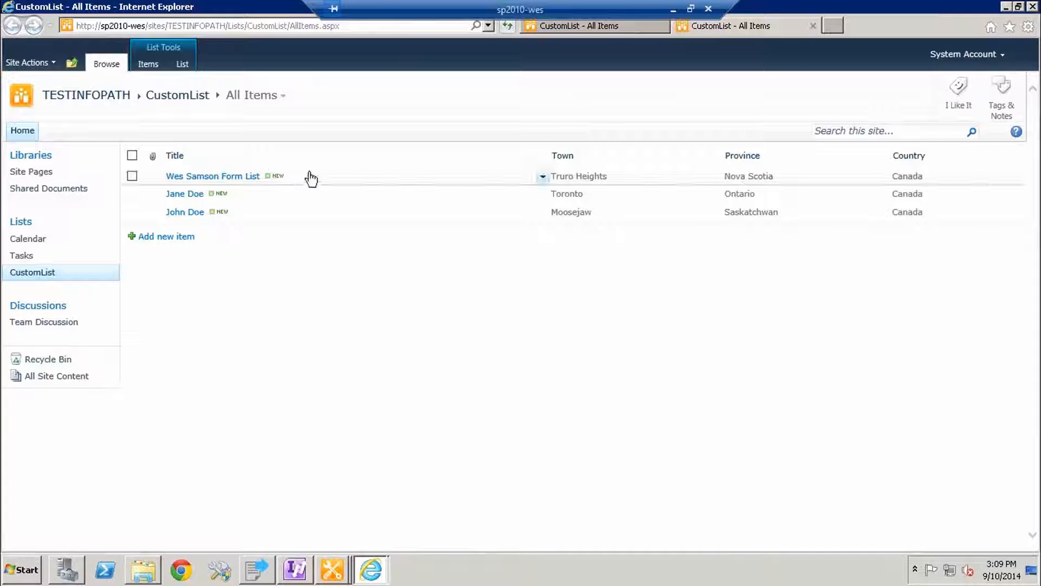
left_click(544, 177)
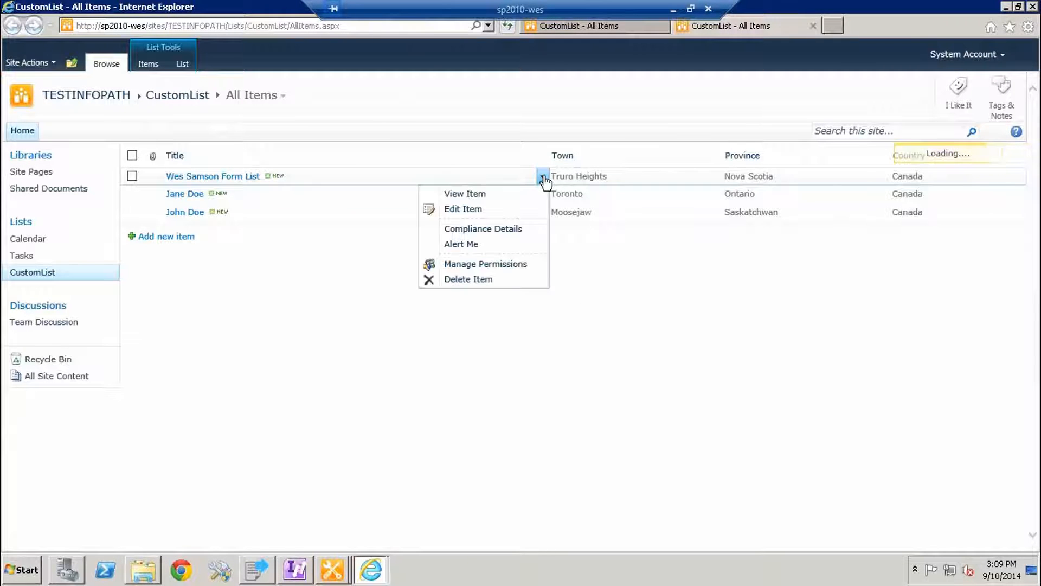
left_click(464, 209)
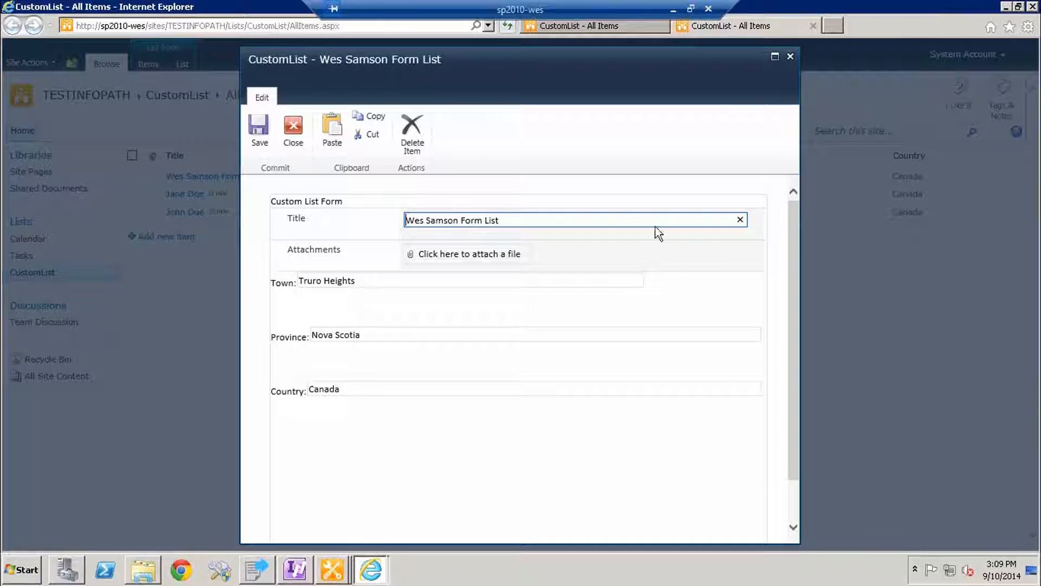
left_click(790, 57)
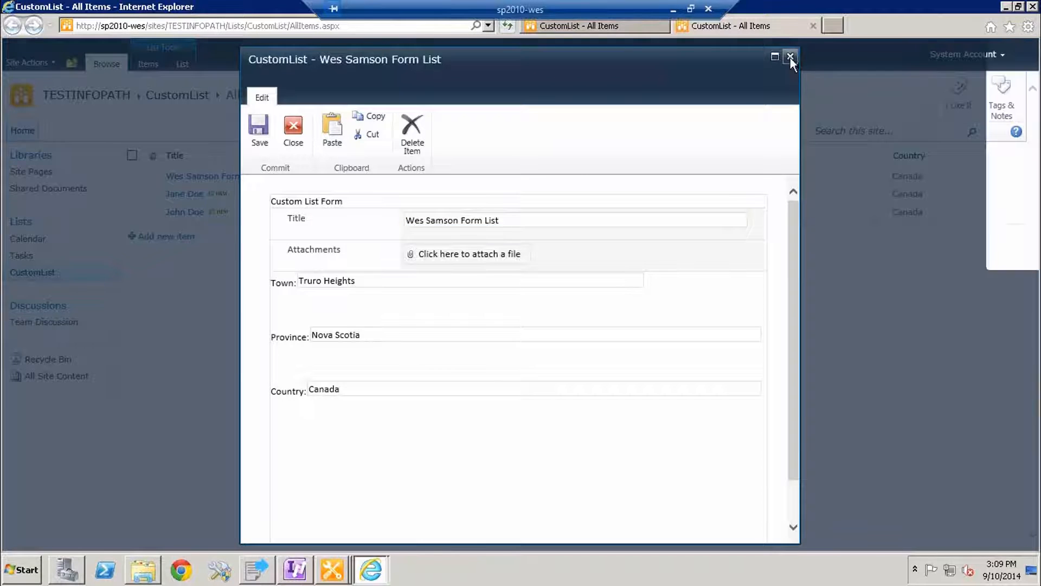
- Switch to SharePoint Designer's InfoPathFormDemo2 window, inspect the Item folder of CustomList, and return to the list's file listing
left_click(332, 569)
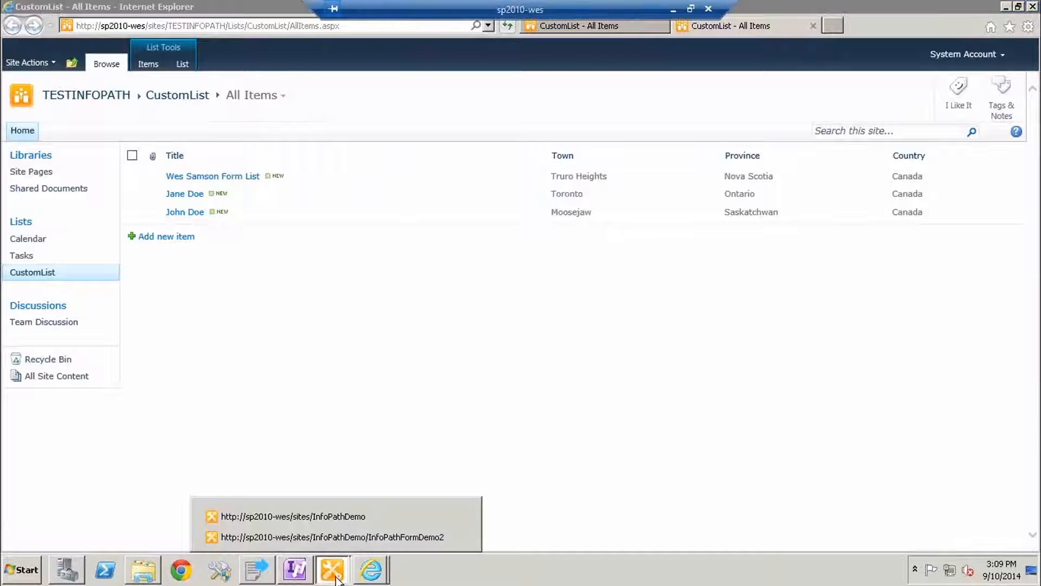
left_click(322, 536)
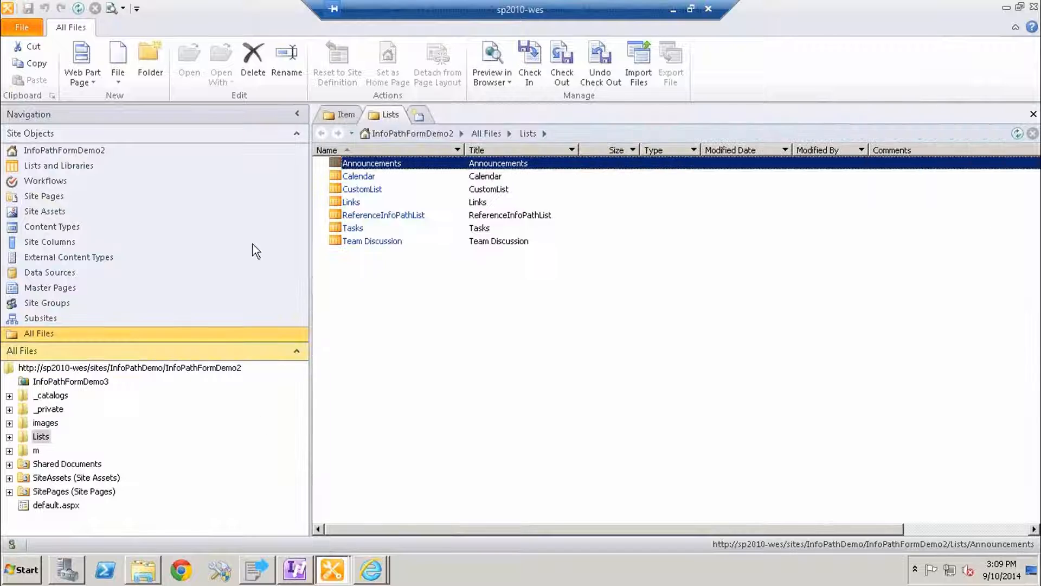
double_click(360, 190)
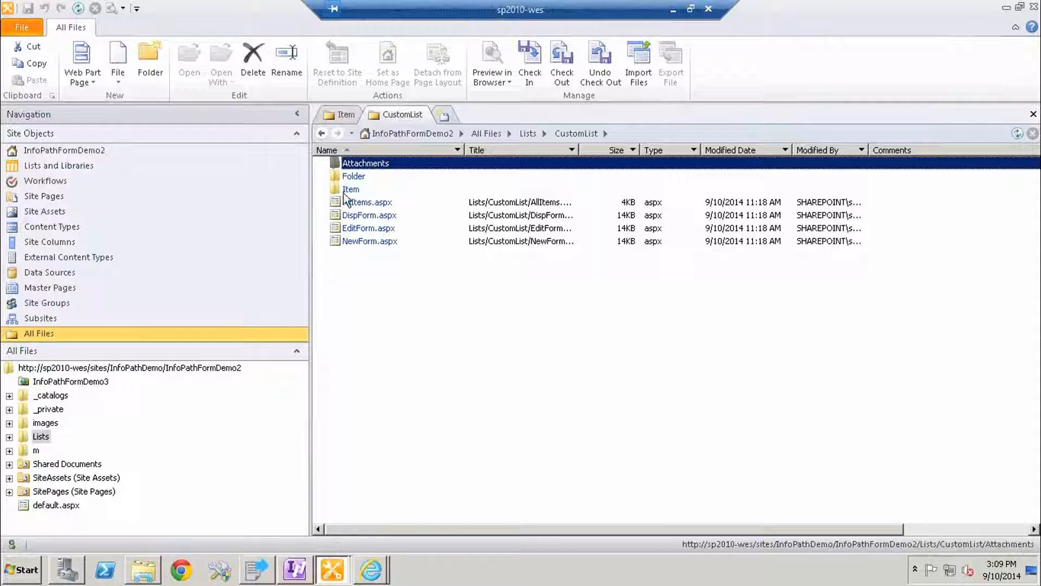
double_click(350, 189)
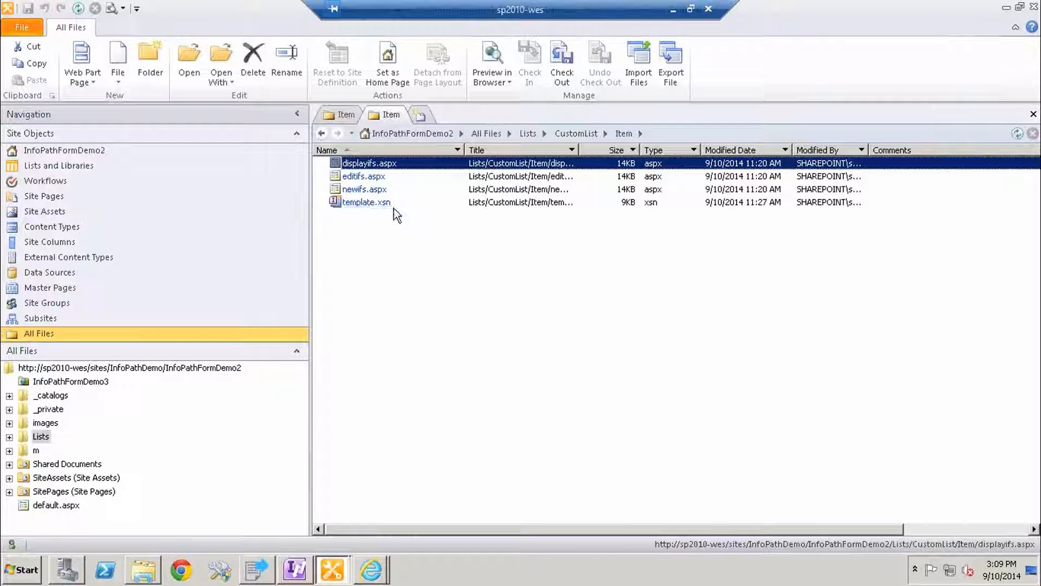
left_click(342, 117)
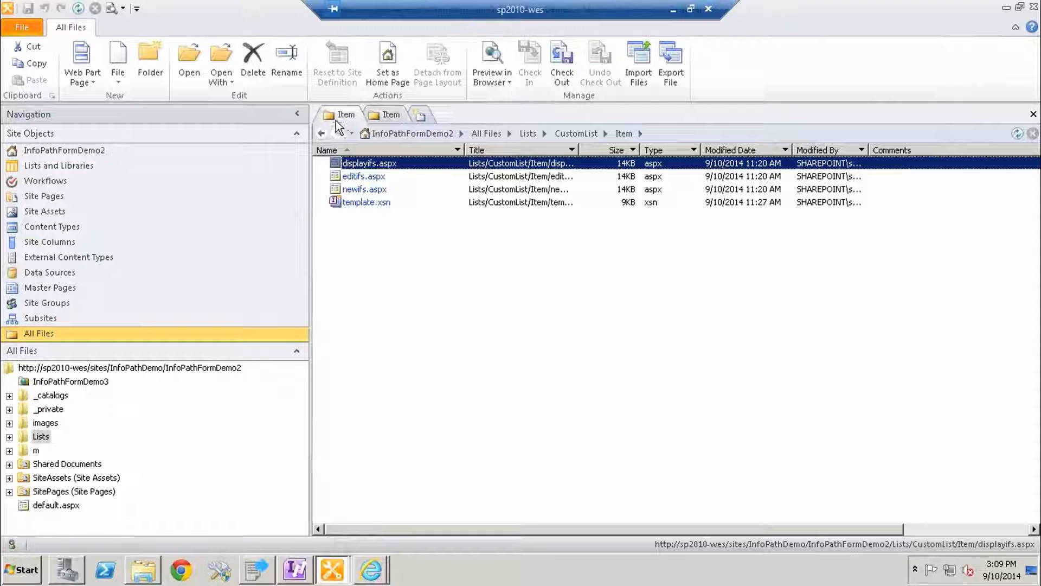
left_click(41, 437)
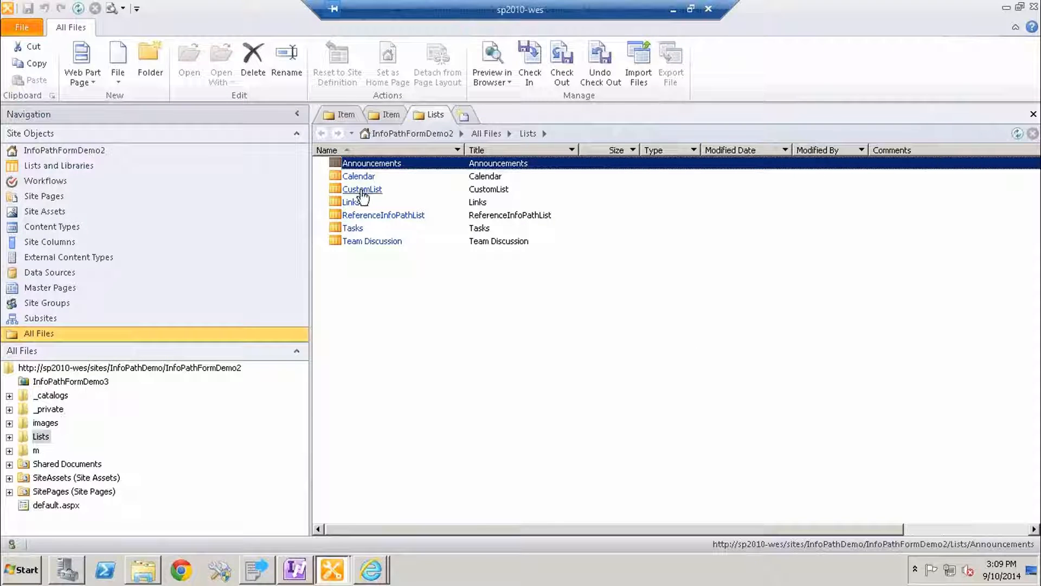
left_click(362, 189)
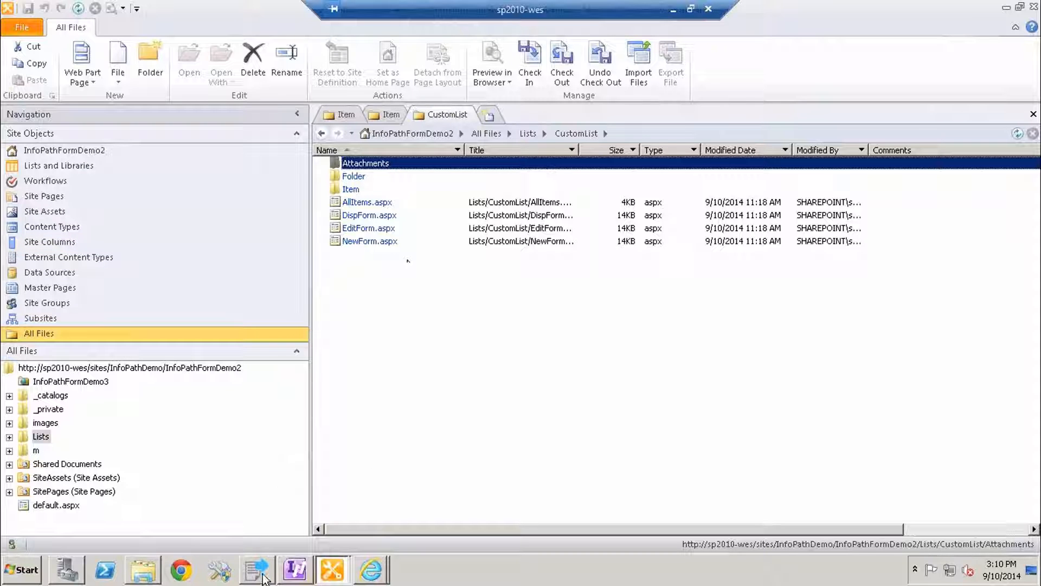
- Close all Internet Explorer windows, including every tab showing CustomList
mouse_move(264, 575)
left_click(377, 579)
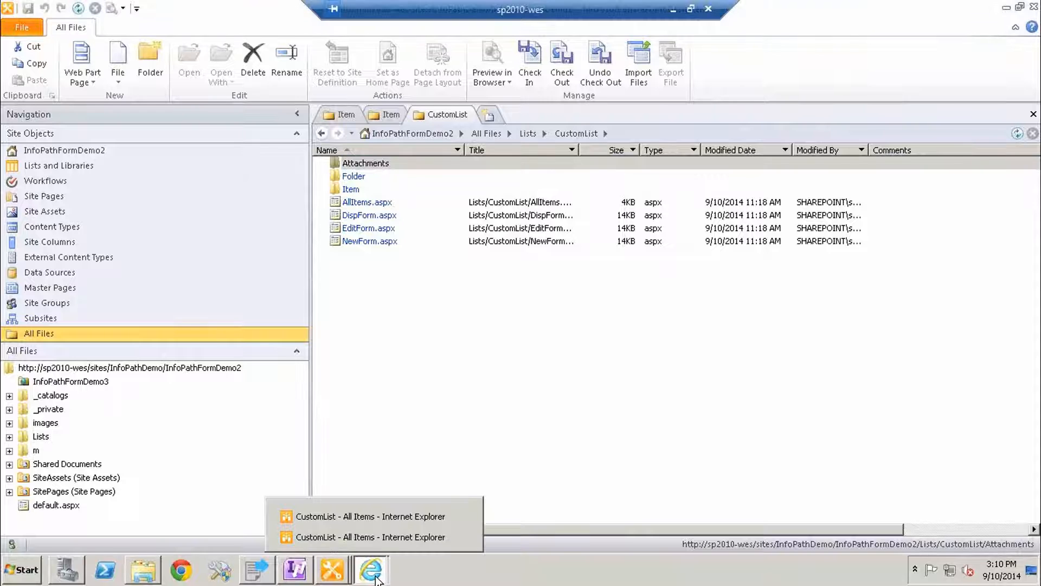
right_click(377, 578)
left_click(347, 534)
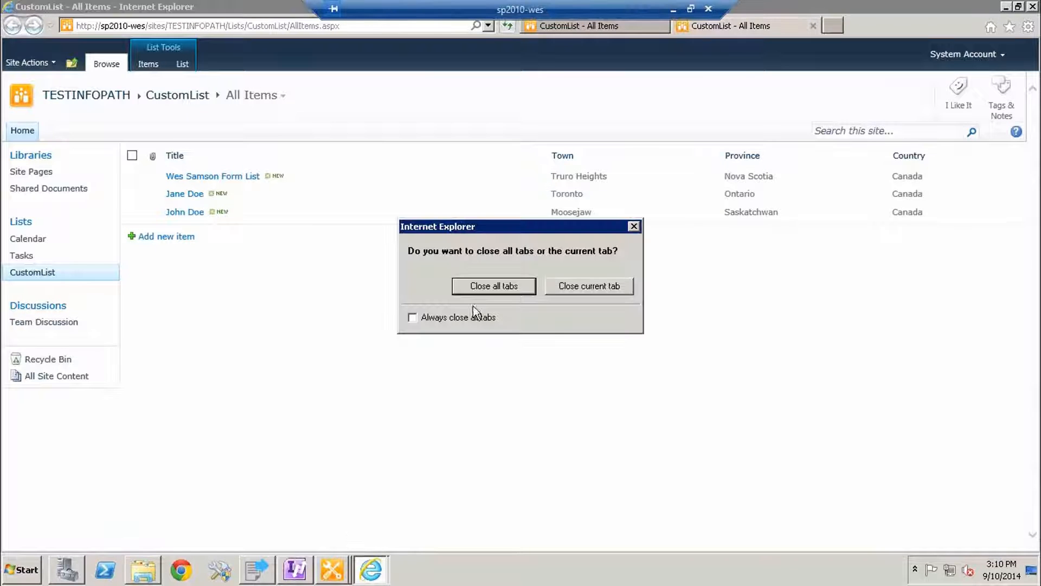
left_click(493, 285)
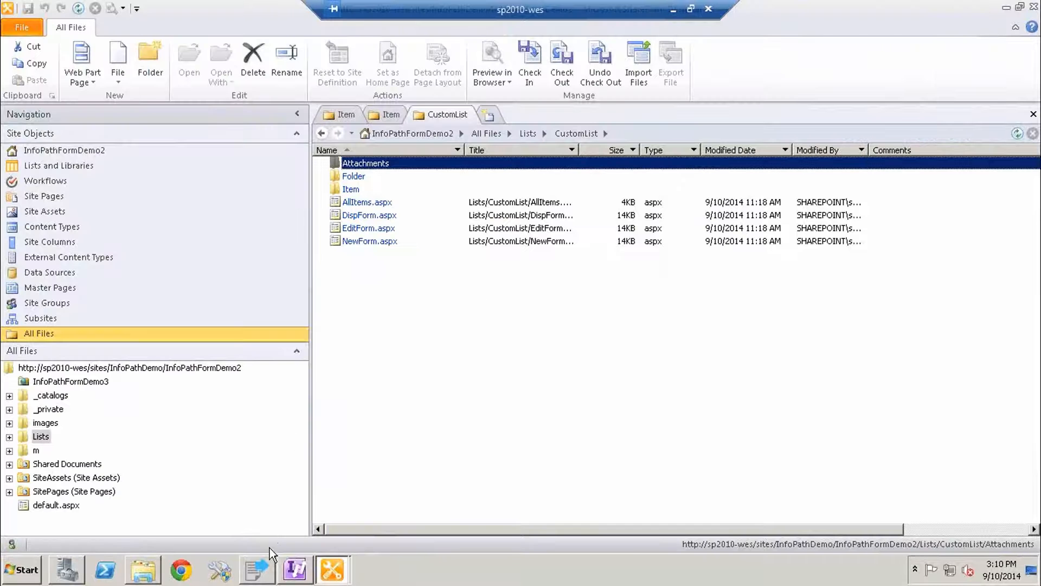
- Switch to Content Matrix, expand the source site InfoPathFormDemo3 and open its Sports library in the browser
left_click(258, 577)
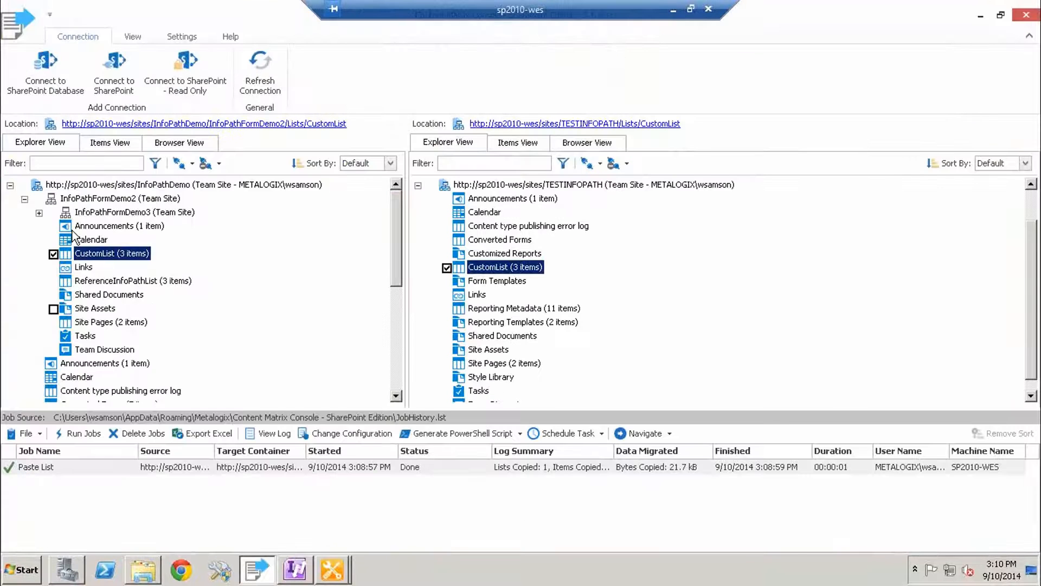
left_click(38, 212)
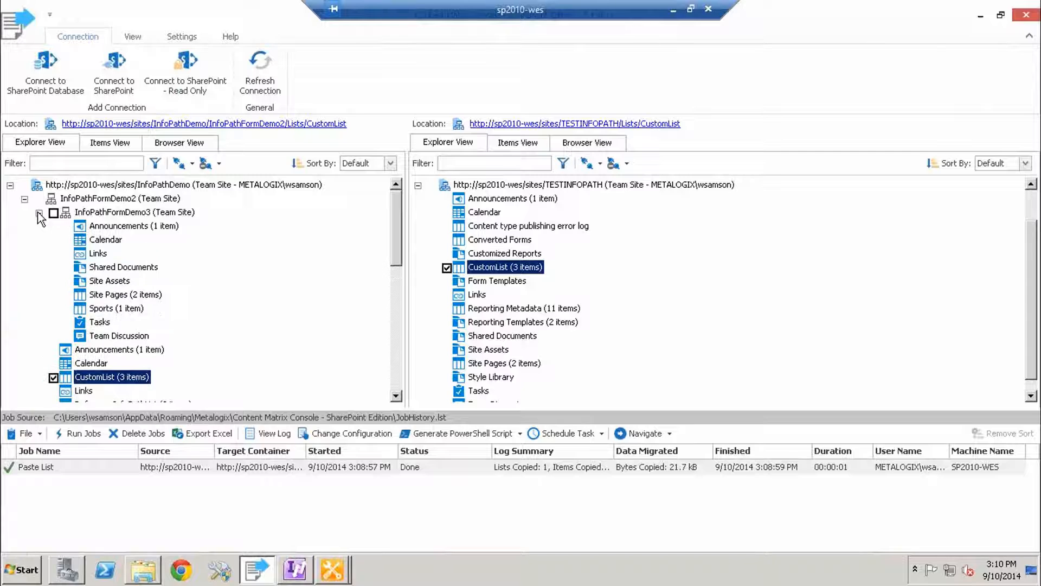
left_click(113, 309)
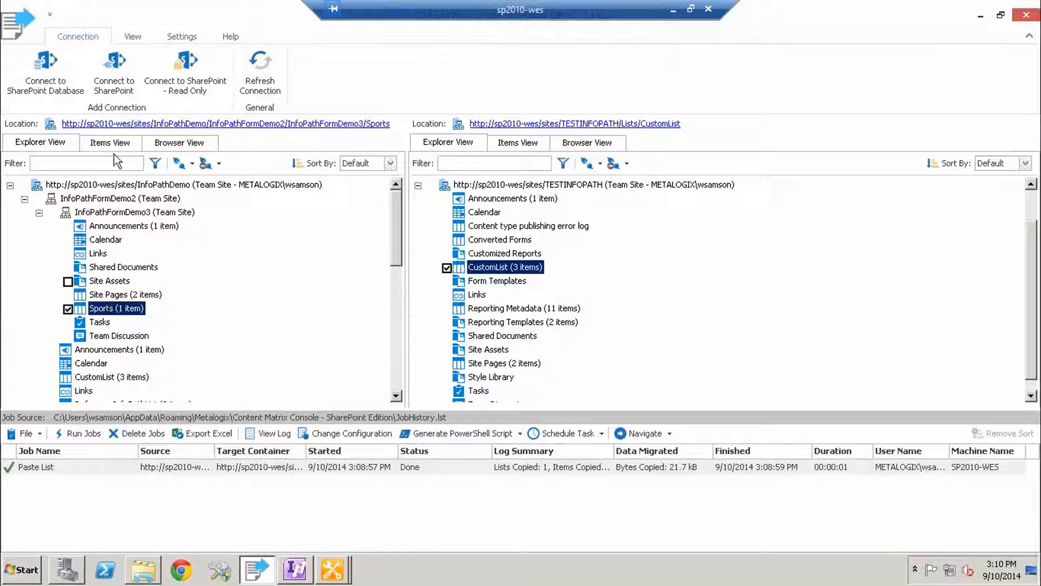
left_click(151, 126)
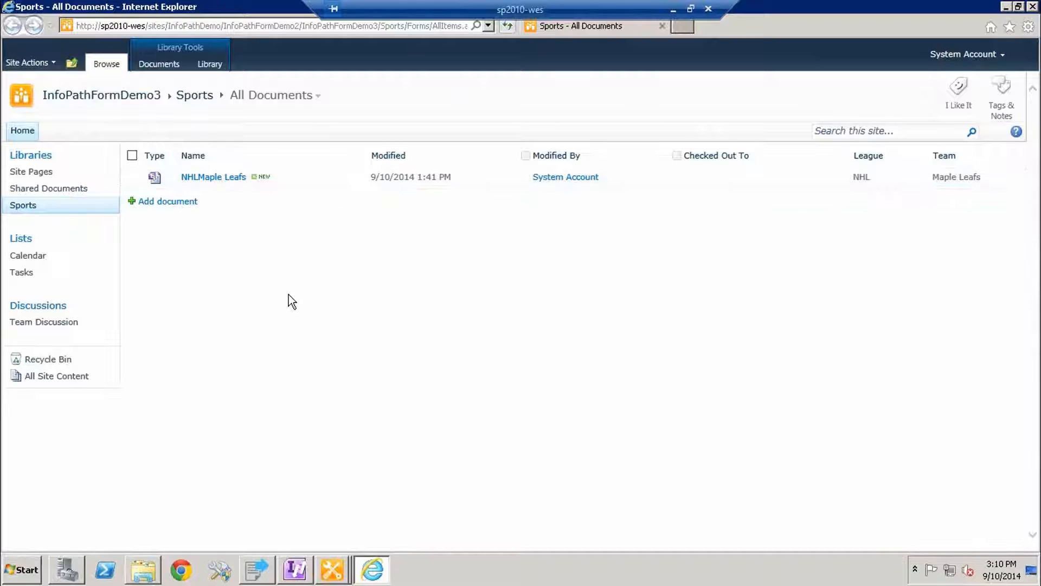
left_click(362, 177)
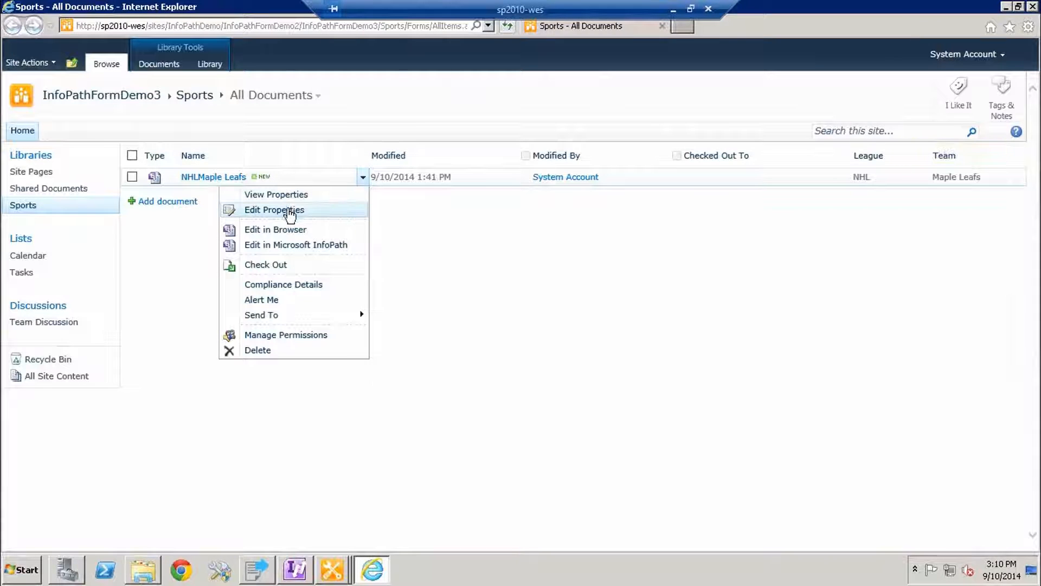
left_click(289, 211)
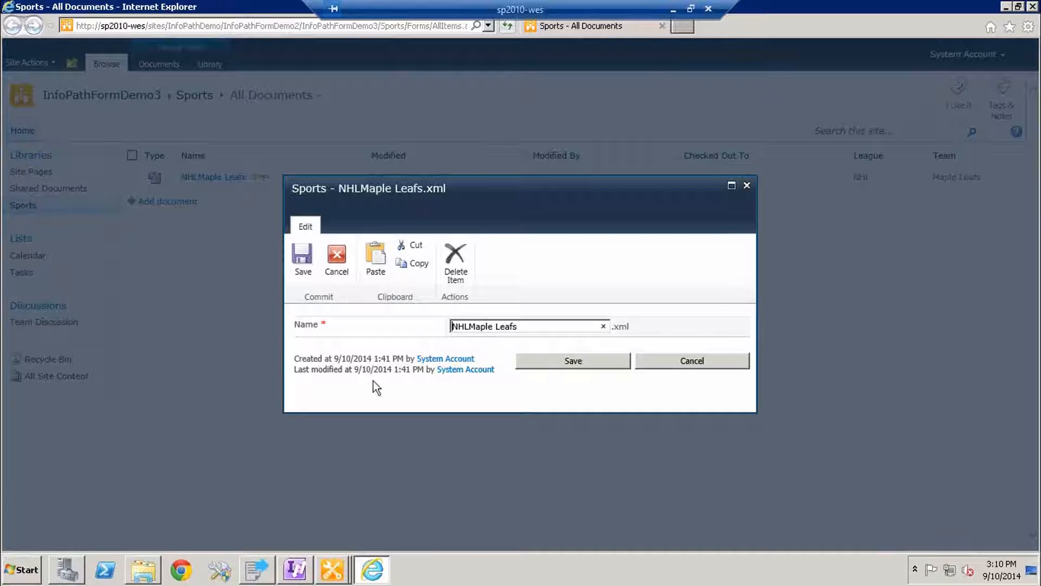
left_click(675, 356)
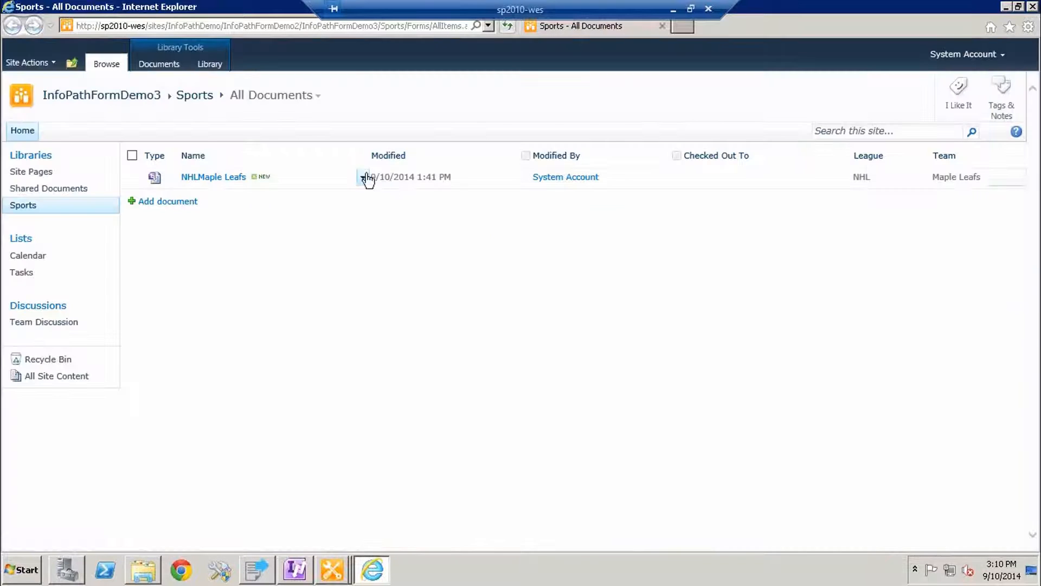
- Open the NHLMaple Leafs form for browser editing, examine its title, League and Team fields, and close the form
left_click(362, 177)
left_click(279, 232)
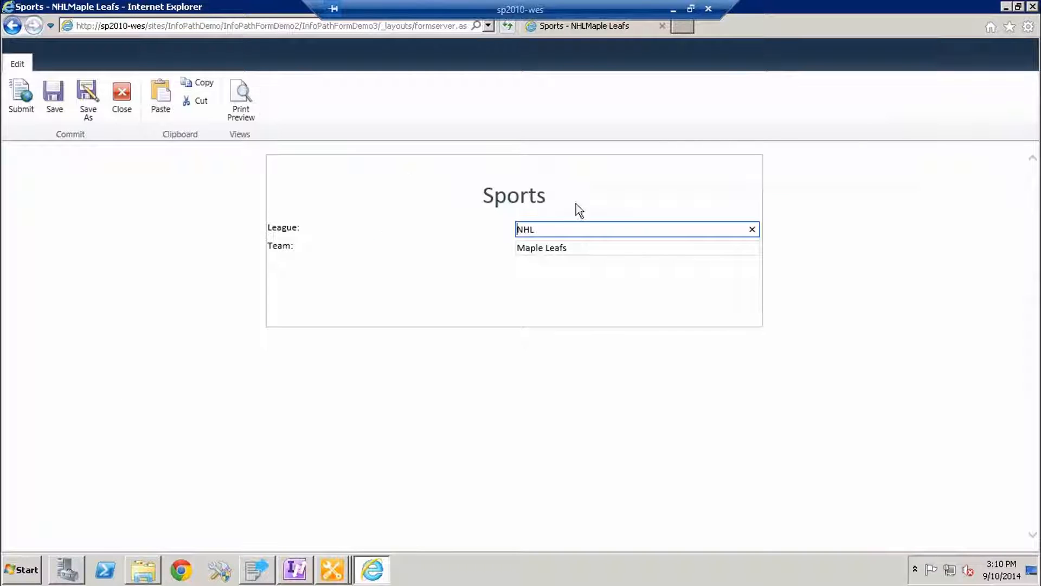
left_click_drag(266, 229, 300, 231)
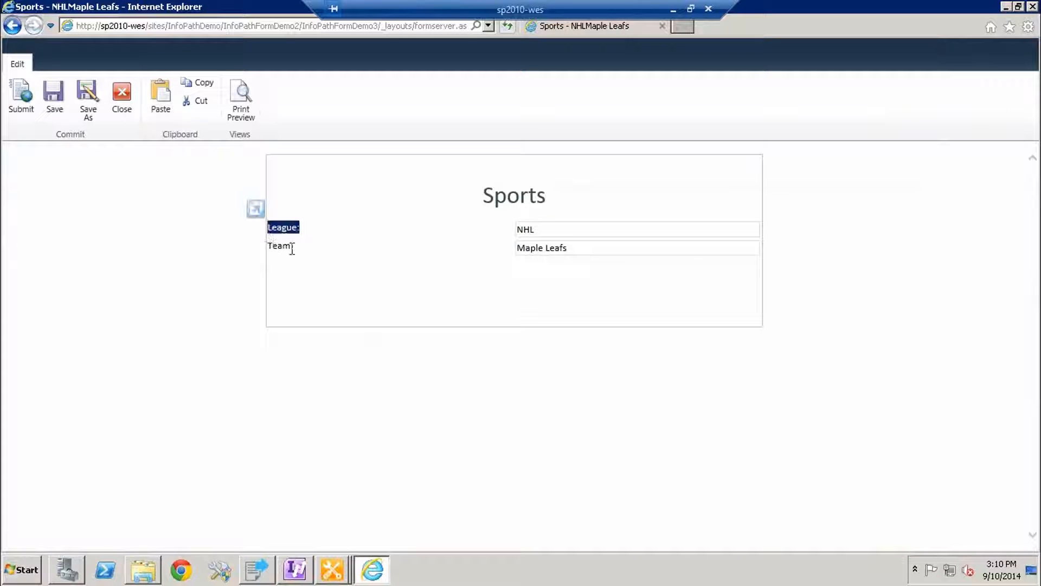
left_click(265, 247)
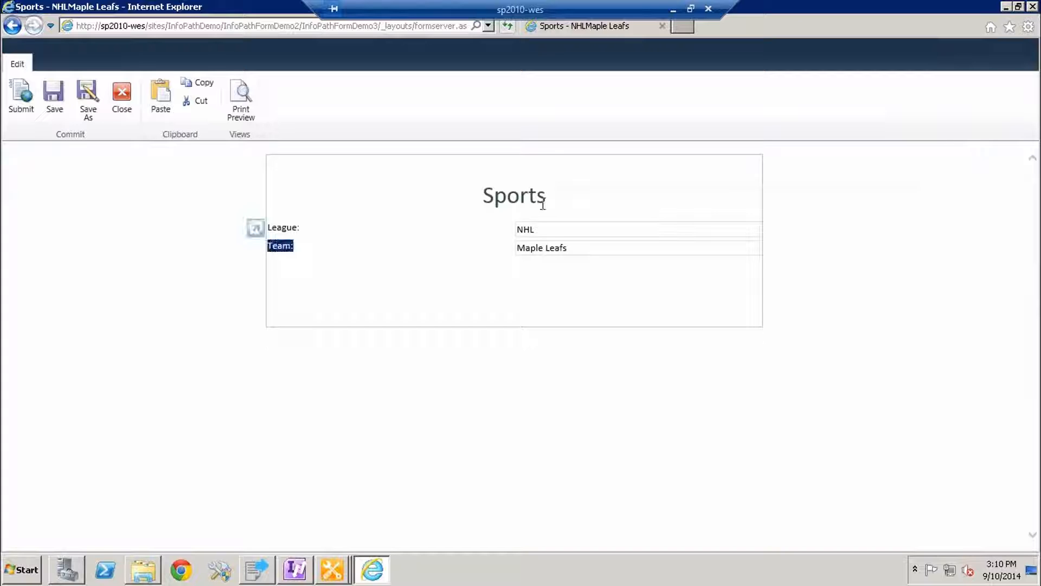
double_click(505, 199)
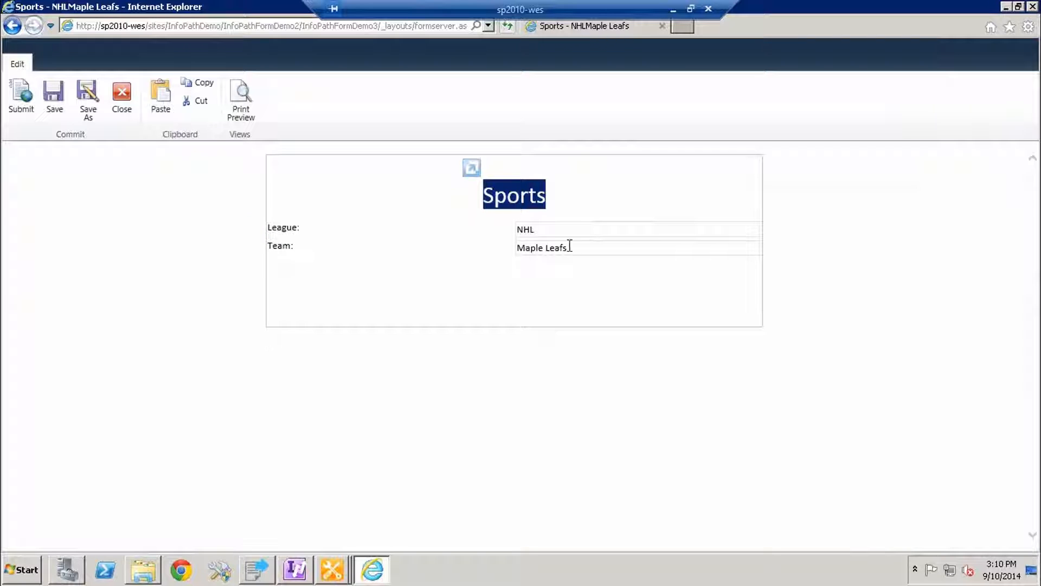
left_click(124, 100)
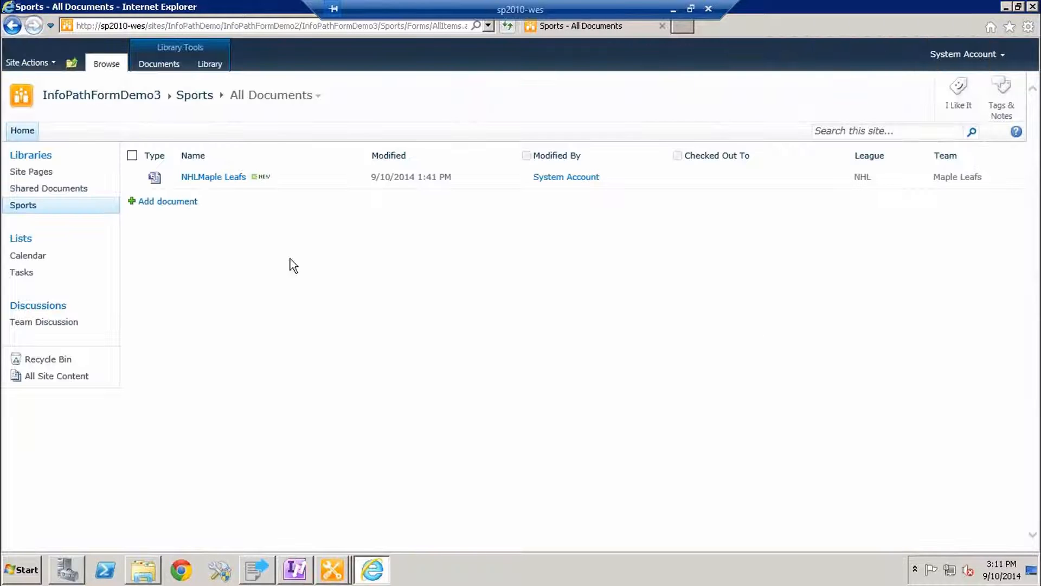
- Add a new form to the Sports library with League NBA and Team Chicago Bulls, and submit it
left_click(168, 202)
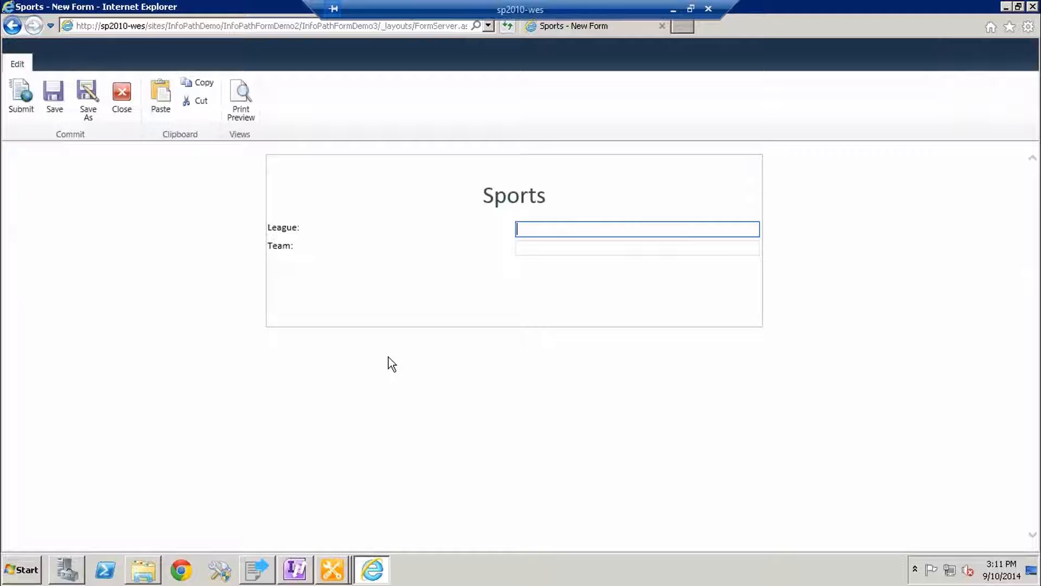
type("NBA")
key("Tab")
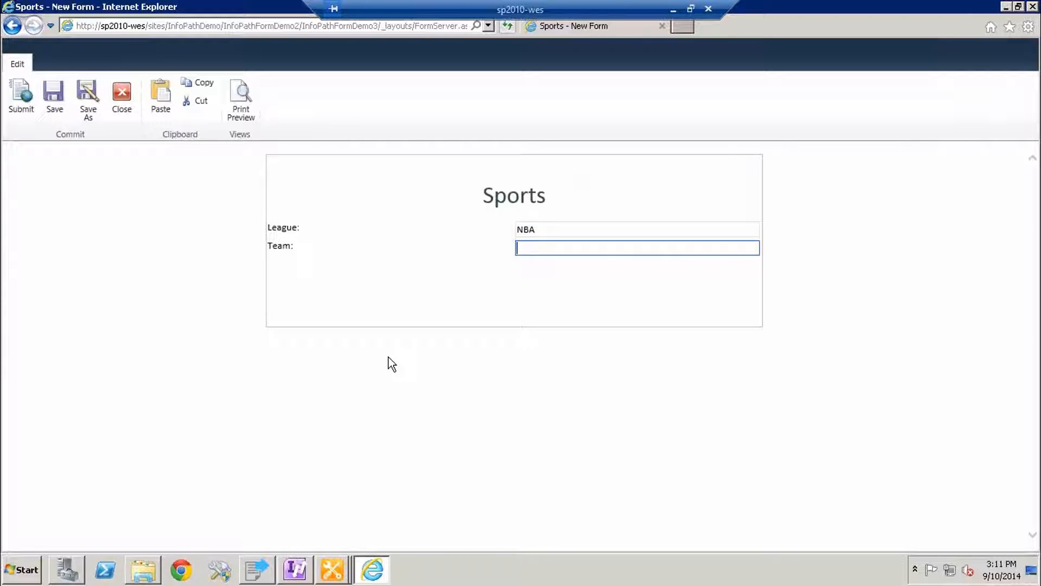
type("Chicago Bulls")
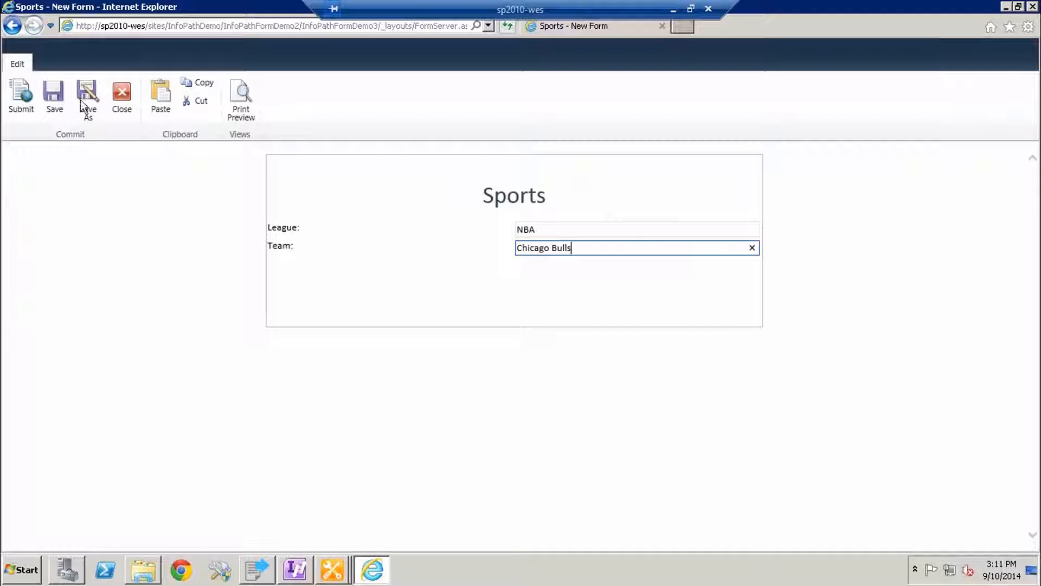
left_click(51, 96)
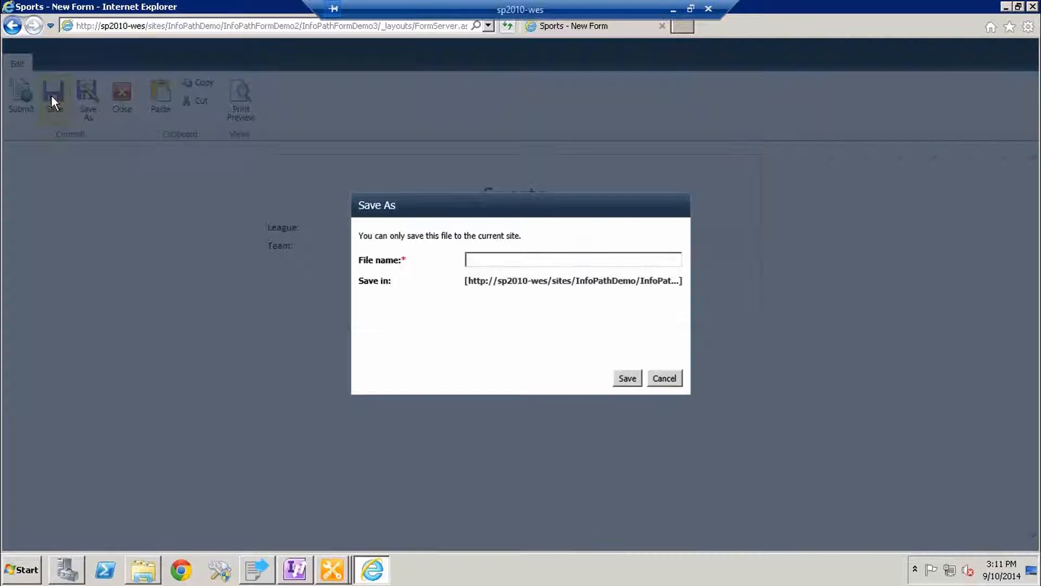
left_click(667, 381)
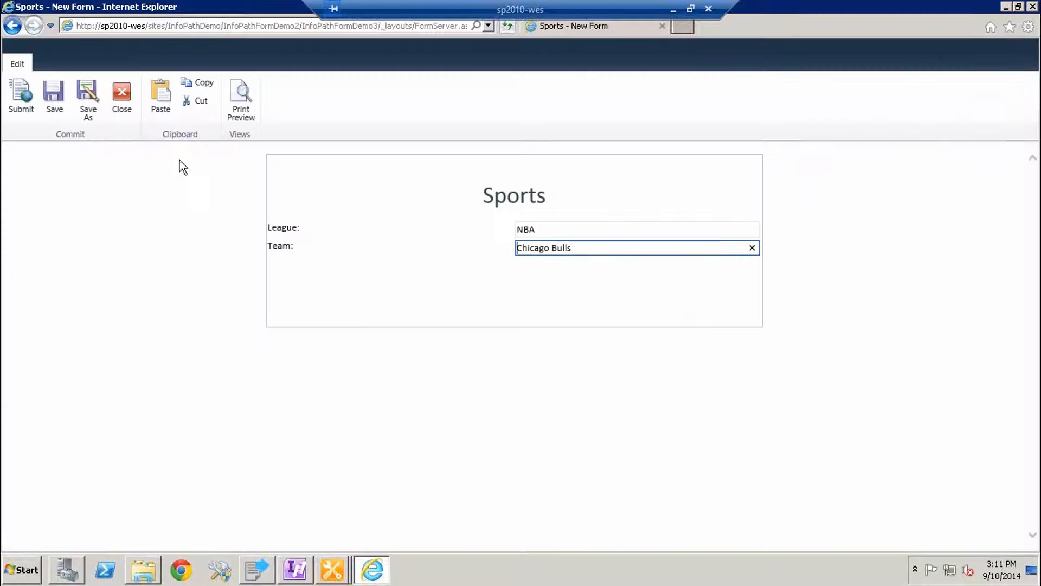
left_click(22, 101)
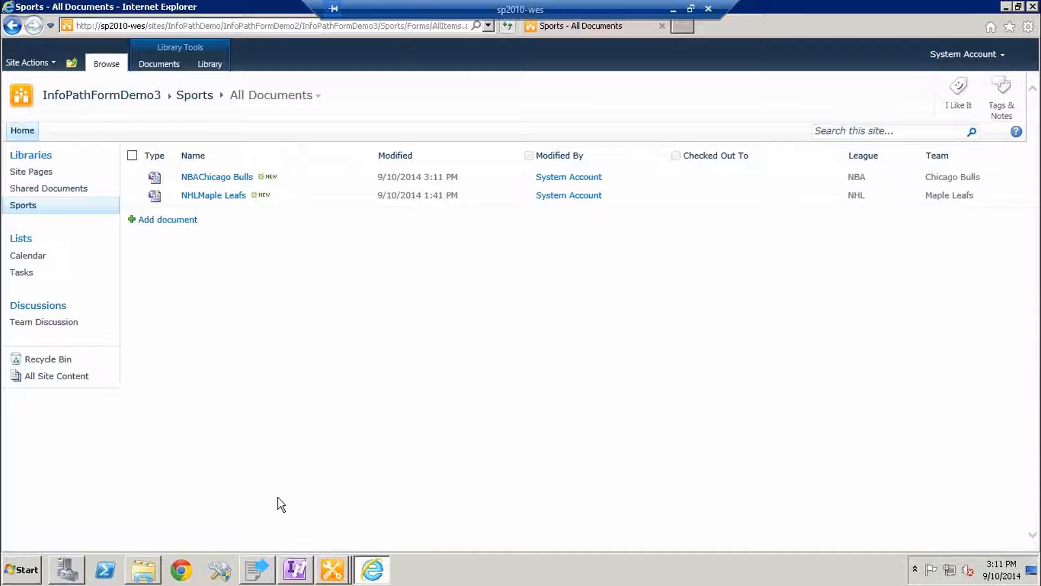
- Switch to Content Matrix and copy the source site InfoPathFormDemo3
left_click(265, 572)
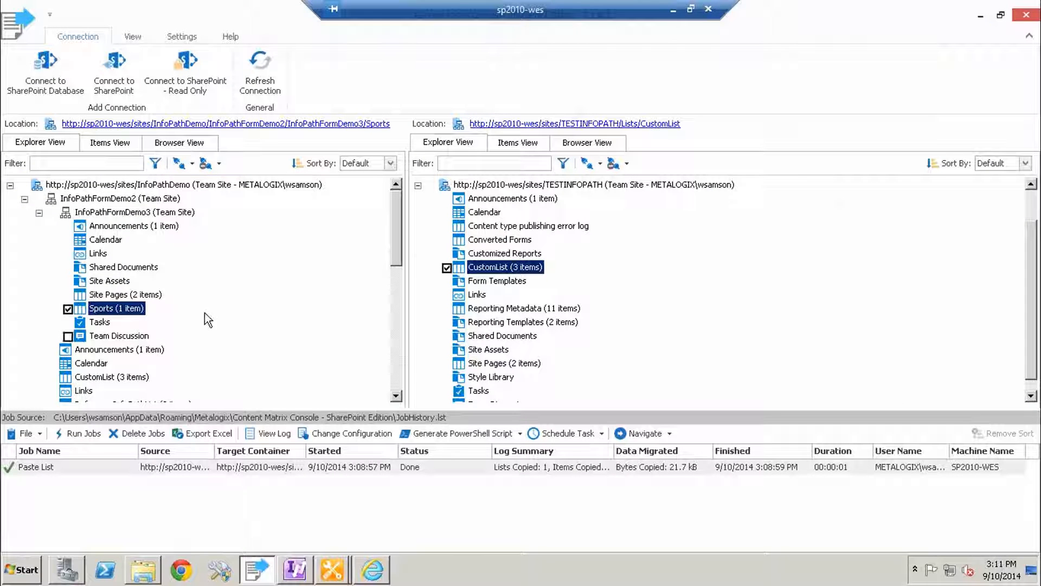
left_click(140, 213)
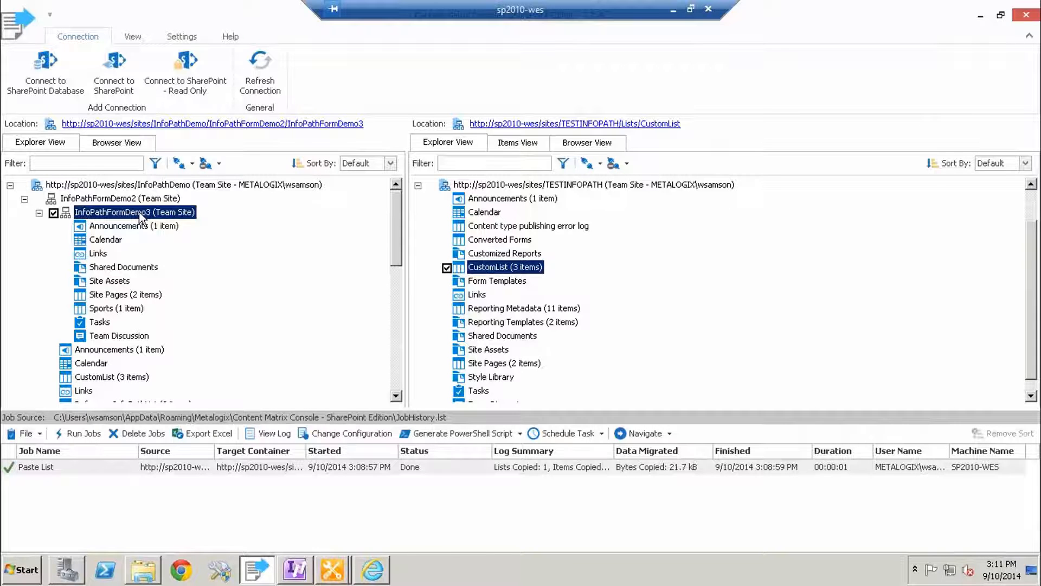
right_click(141, 217)
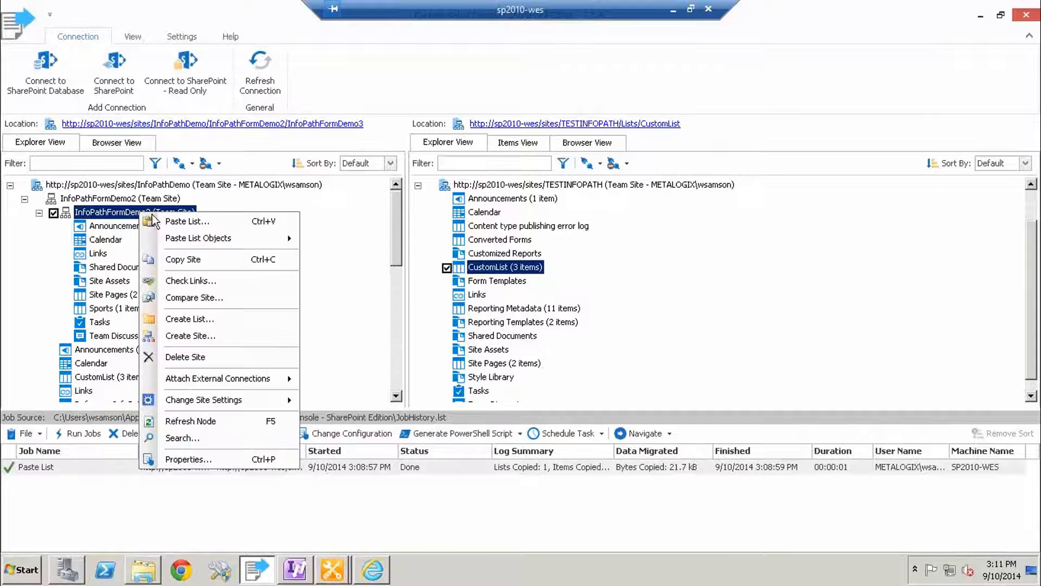
left_click(186, 259)
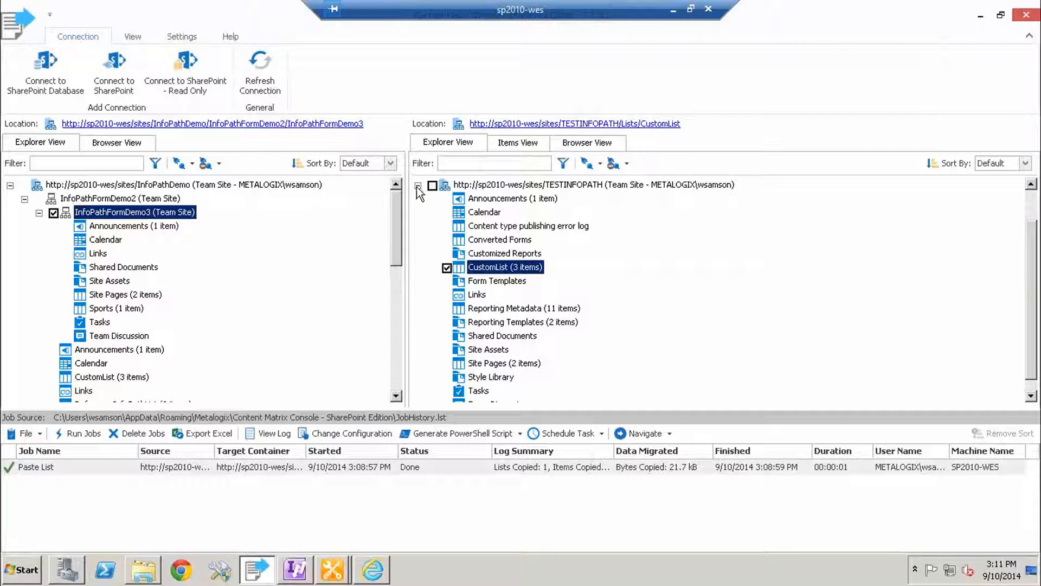
- Start pasting all site content of the copied site into the target site TESTINFOPATH
left_click(479, 183)
right_click(479, 184)
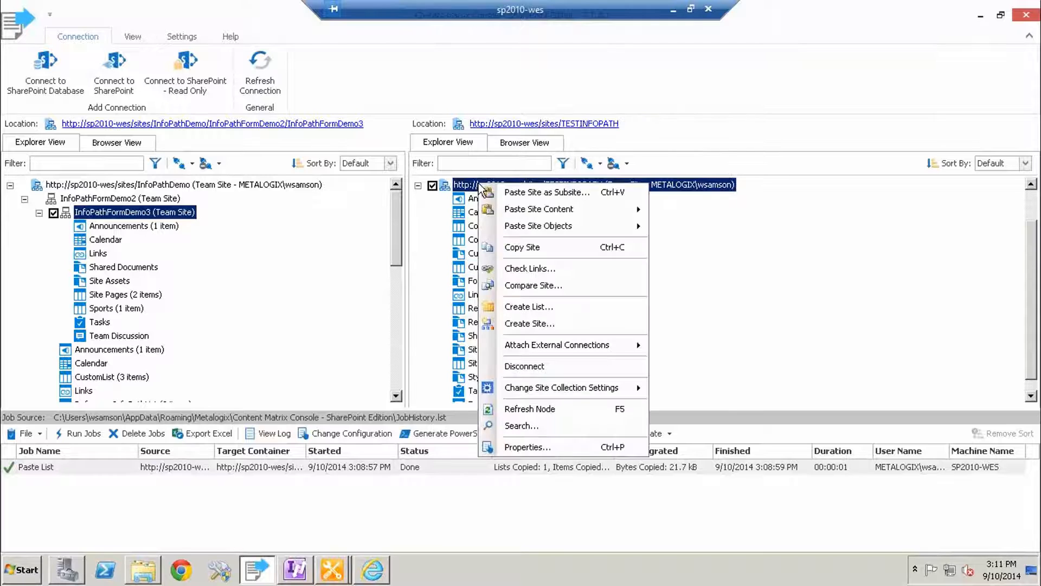
mouse_move(537, 211)
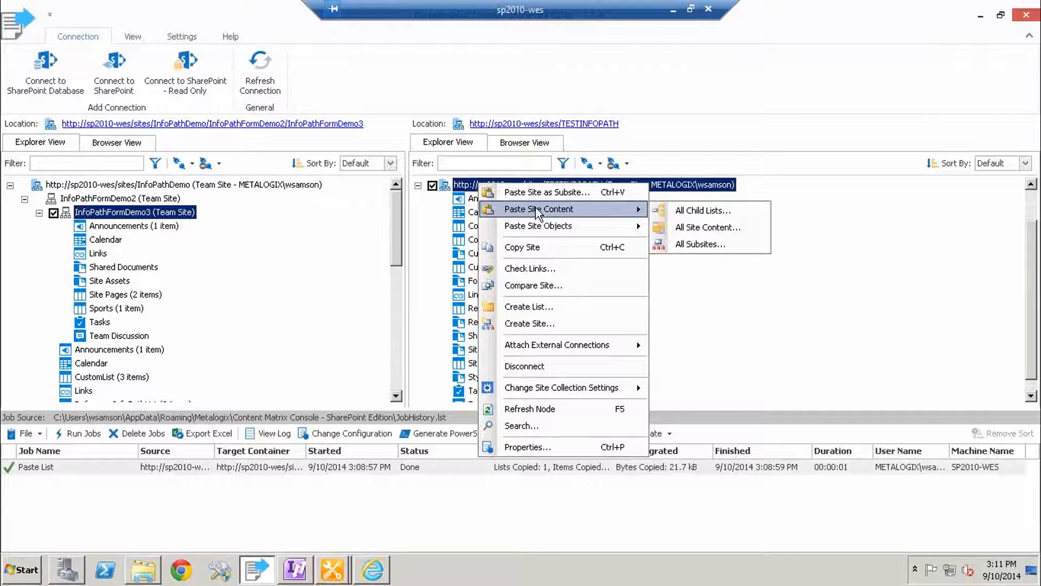
left_click(710, 228)
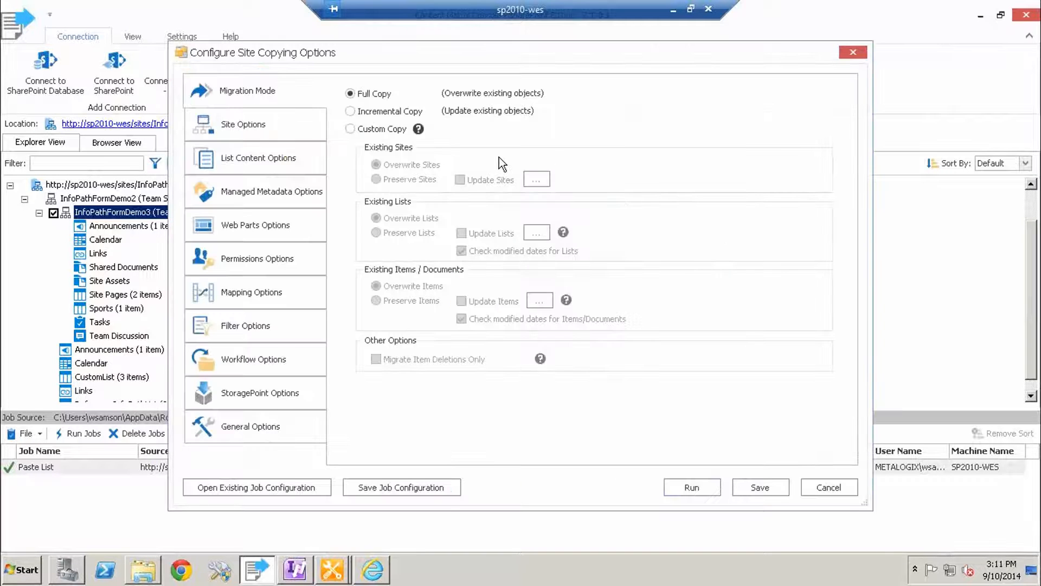
- Review the site and list content options of the site copy, keeping Copy Customized Form Pages enabled
left_click(239, 126)
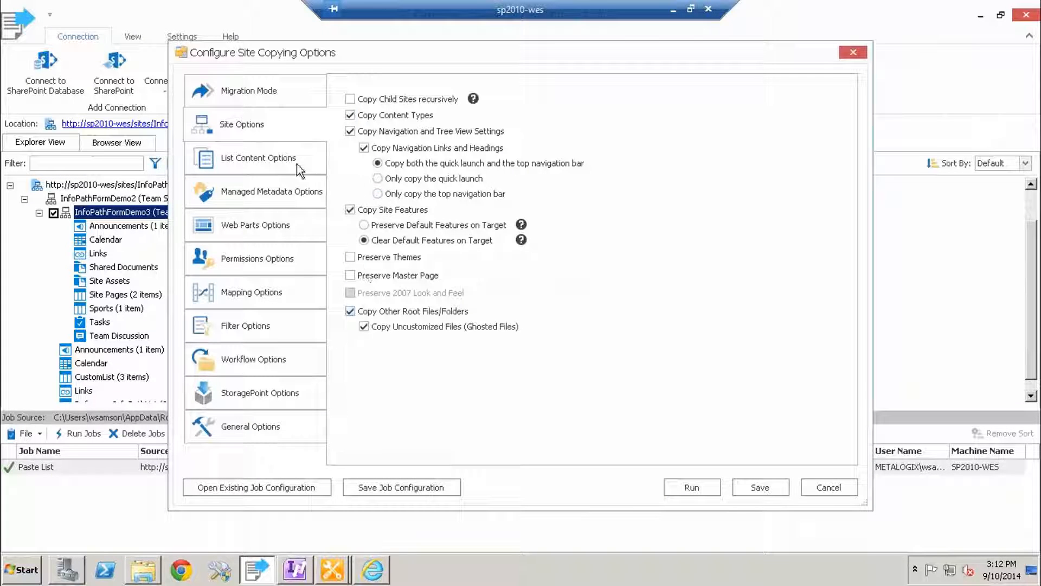
left_click(248, 159)
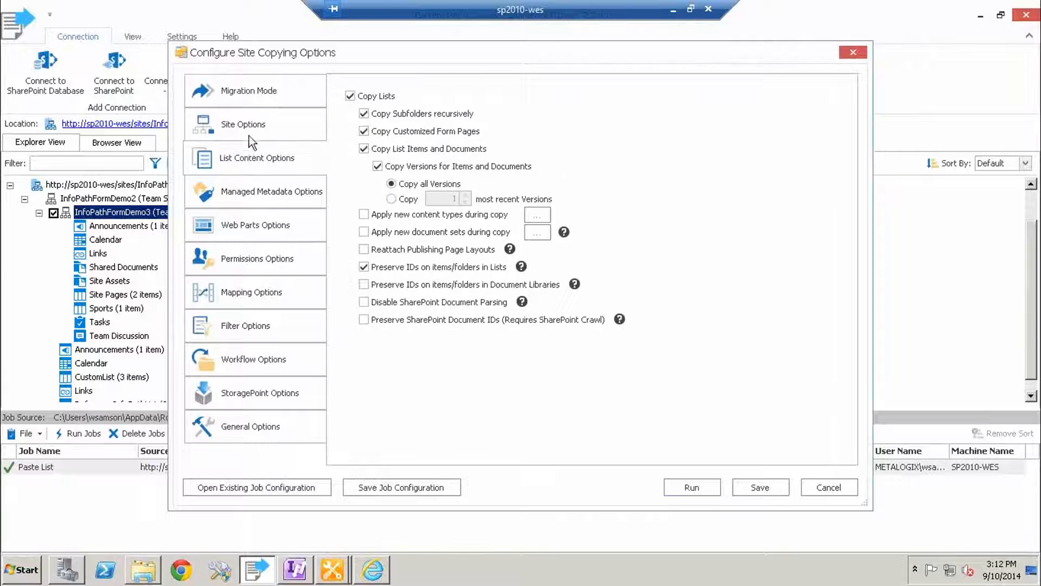
left_click(364, 132)
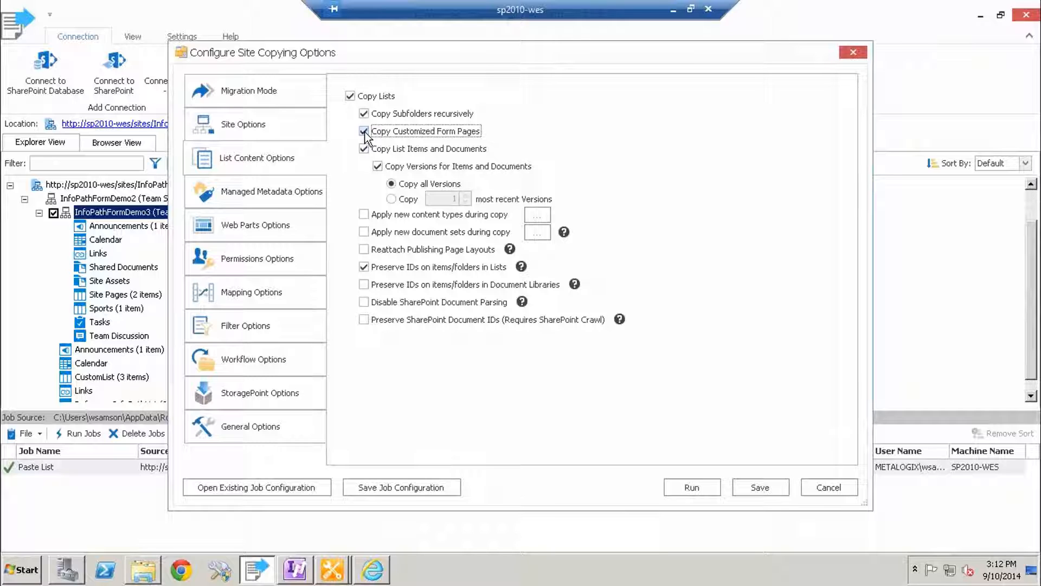
- Review the managed metadata, web parts, permissions, mapping, filter, workflow, StoragePoint and general options of the site copy
left_click(275, 190)
left_click(252, 221)
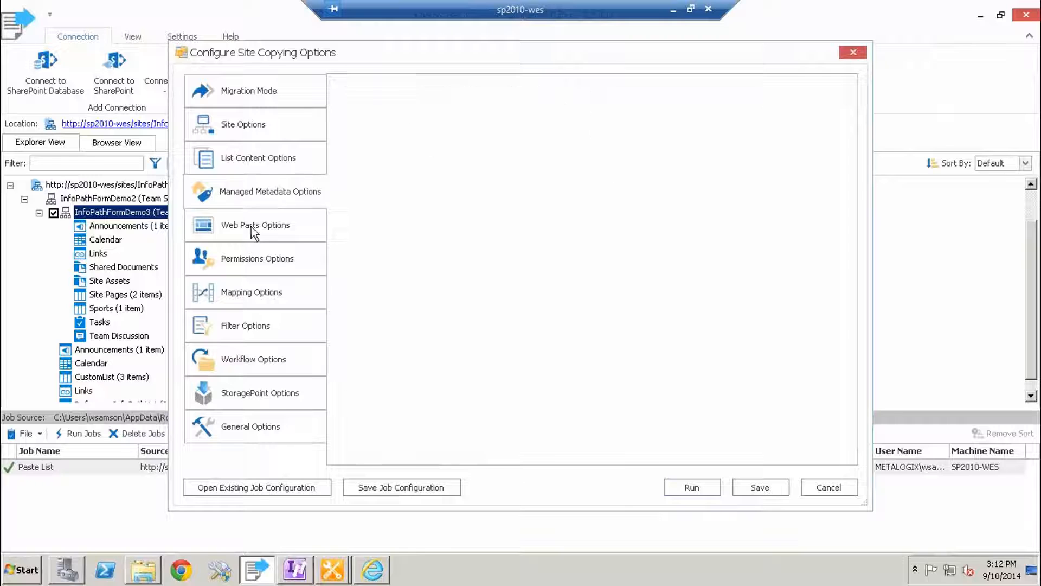
left_click(246, 274)
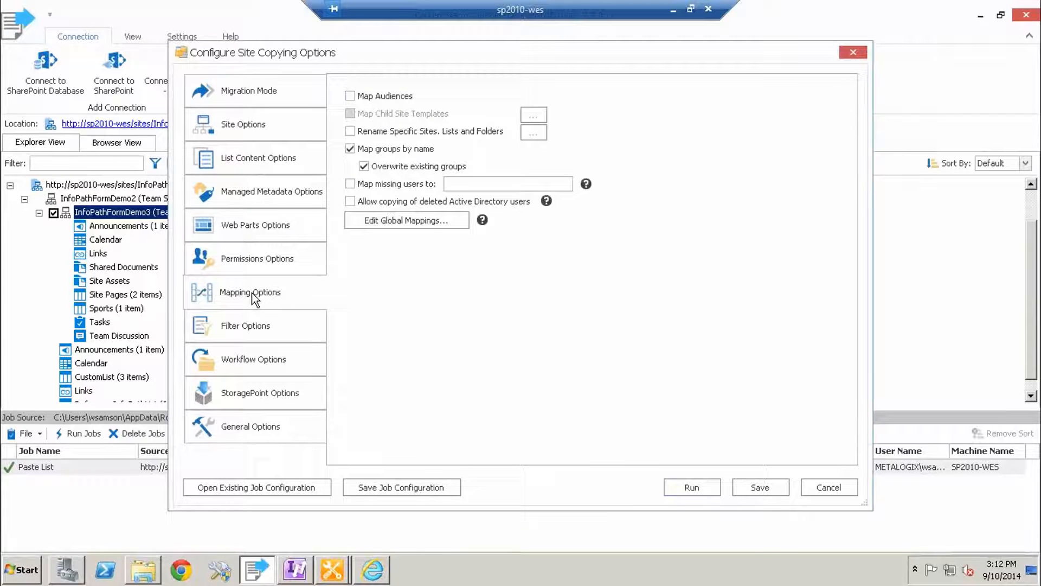
left_click(252, 327)
left_click(252, 351)
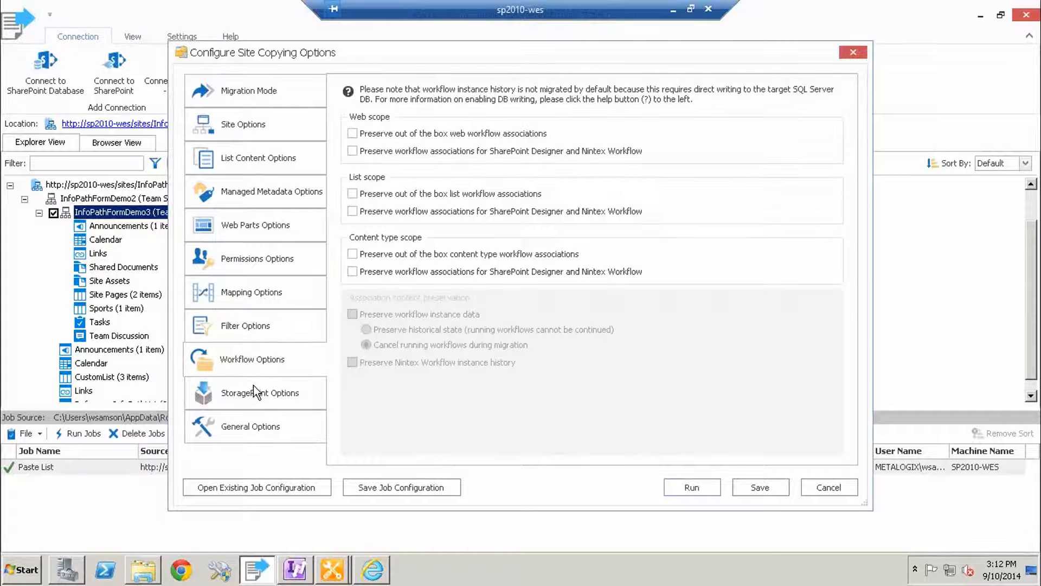
left_click(252, 385)
left_click(252, 423)
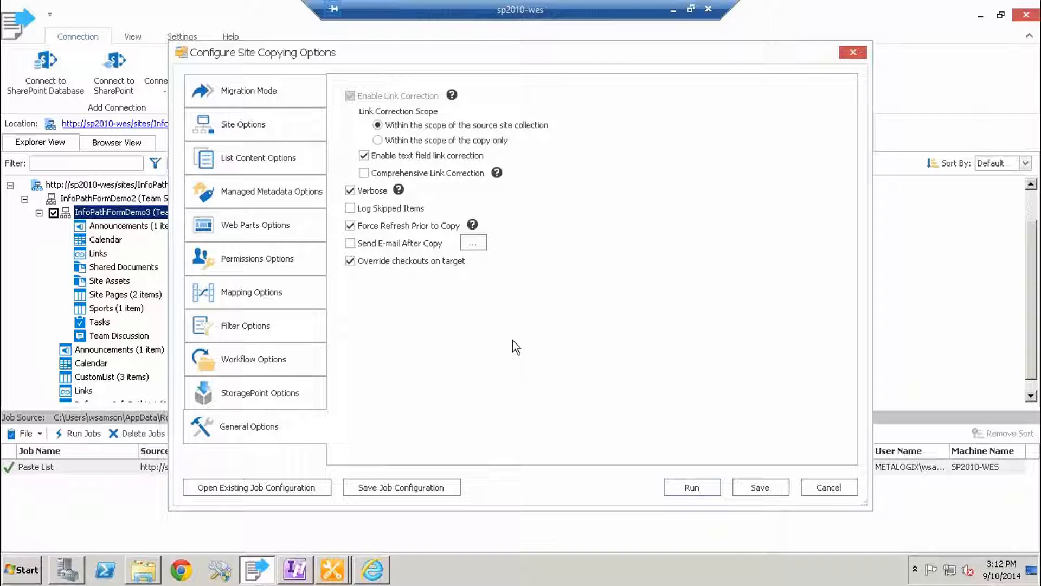
- Run the site copy with its job details shown and widen the Operation column of the job event log
left_click(687, 490)
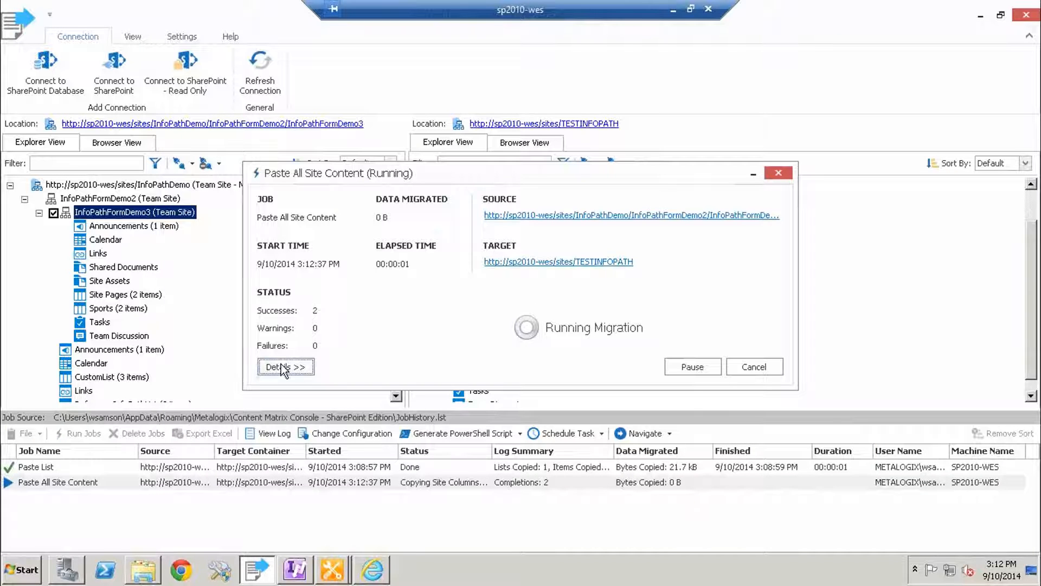
left_click(283, 367)
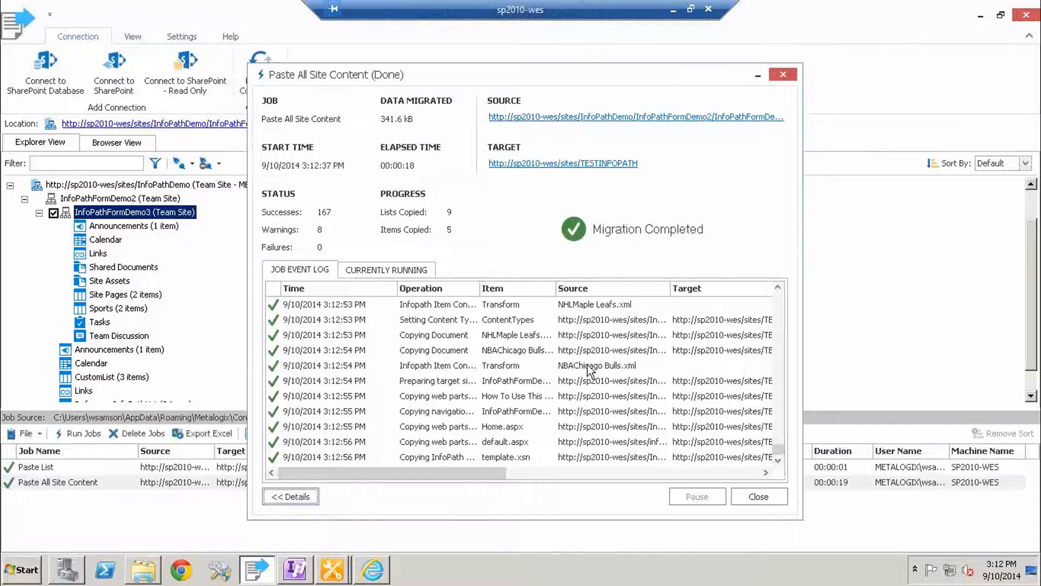
left_click(578, 352)
left_click(512, 366)
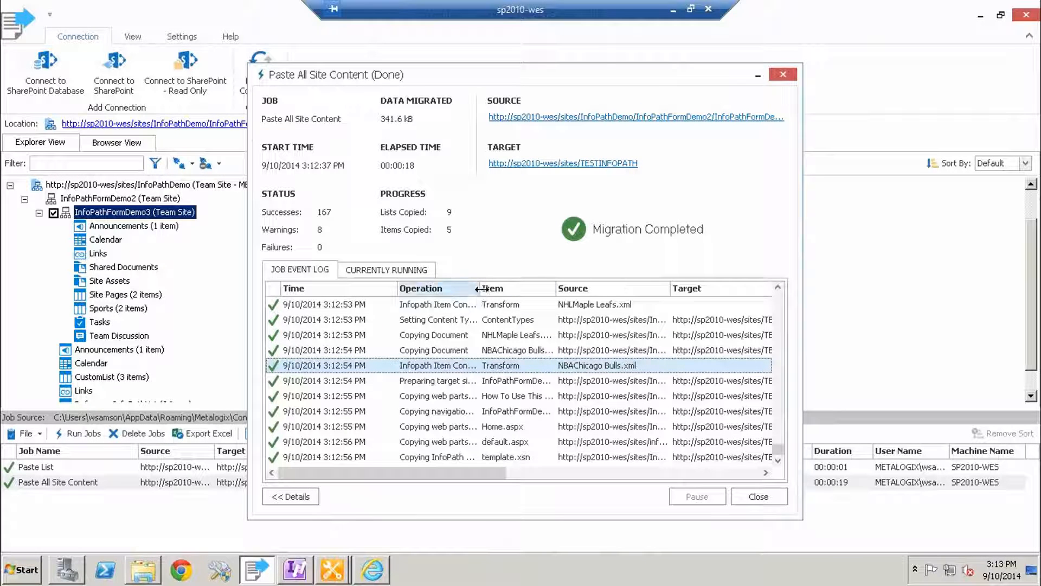
left_click_drag(480, 288, 609, 288)
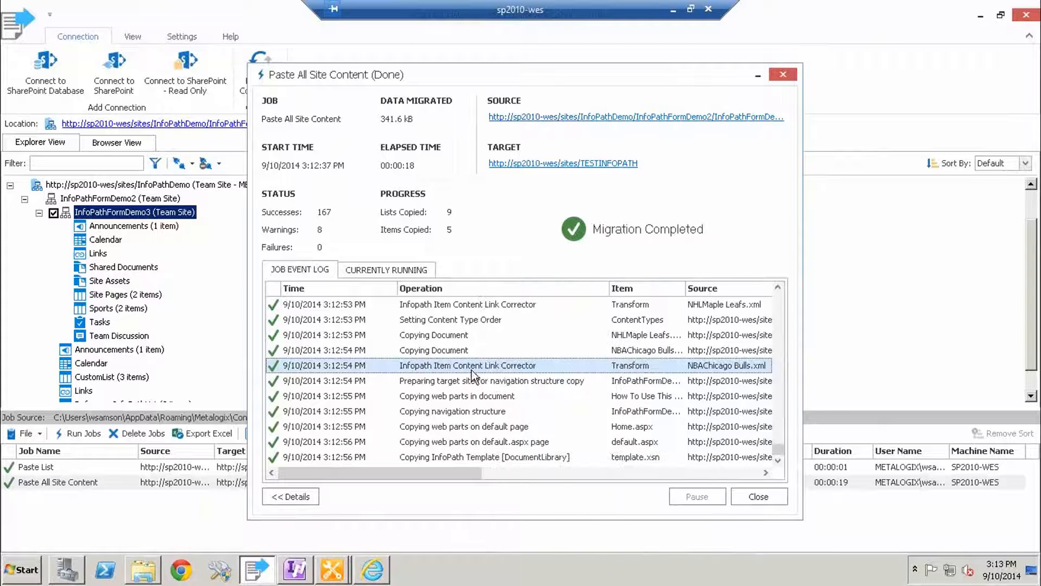
- Look through the job event log and read the warning details for the Office Data Connection File content type
scroll(501, 380, "up", 6)
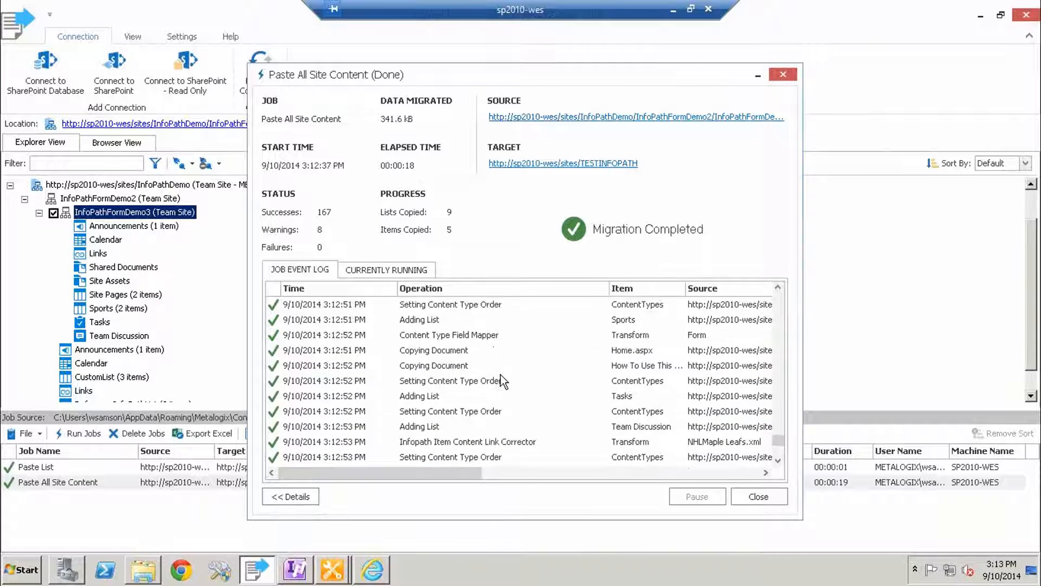
scroll(500, 375, "up", 10)
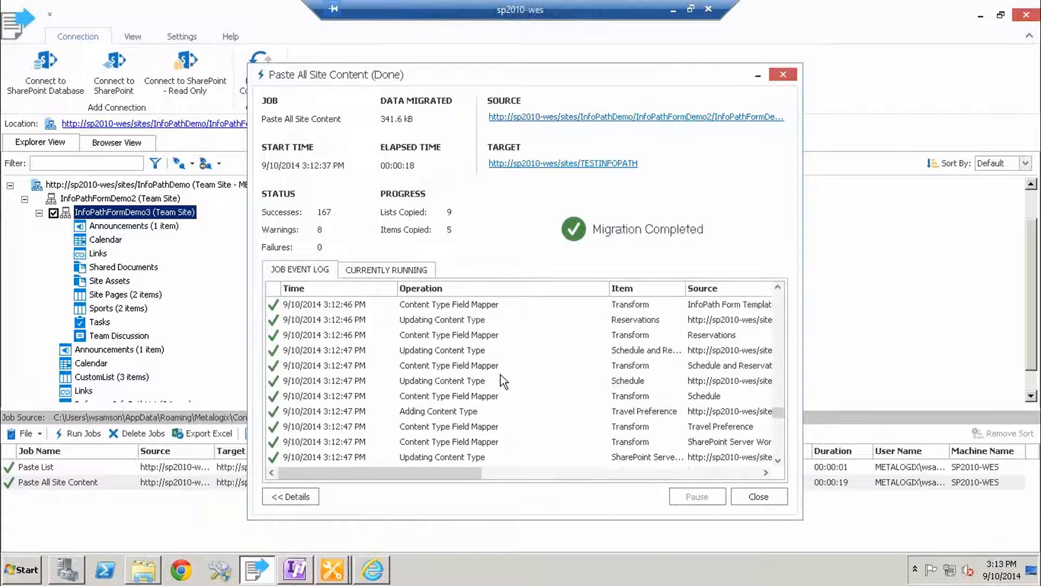
scroll(500, 376, "up", 1)
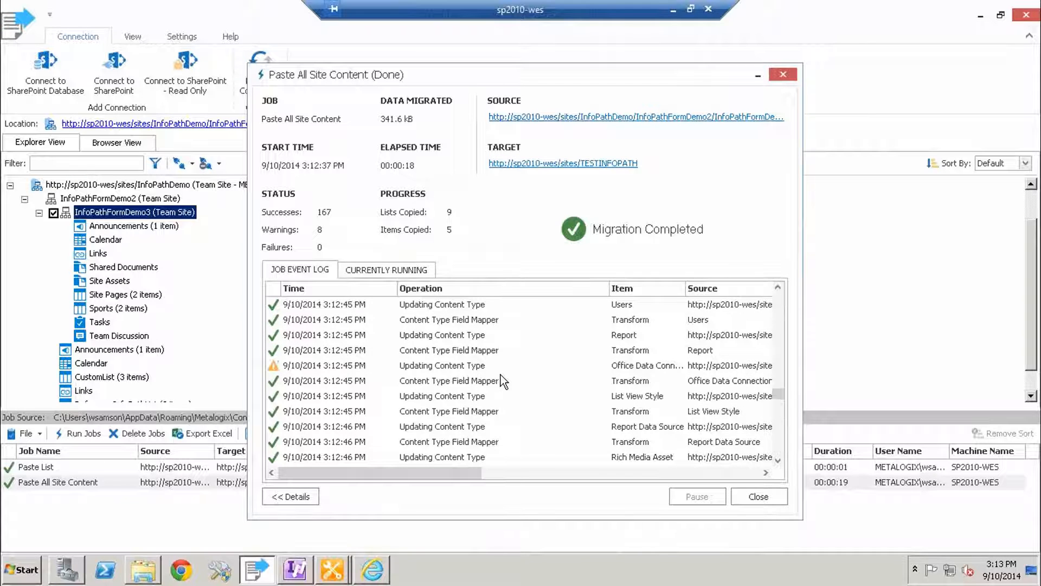
scroll(500, 375, "down", 1)
double_click(430, 321)
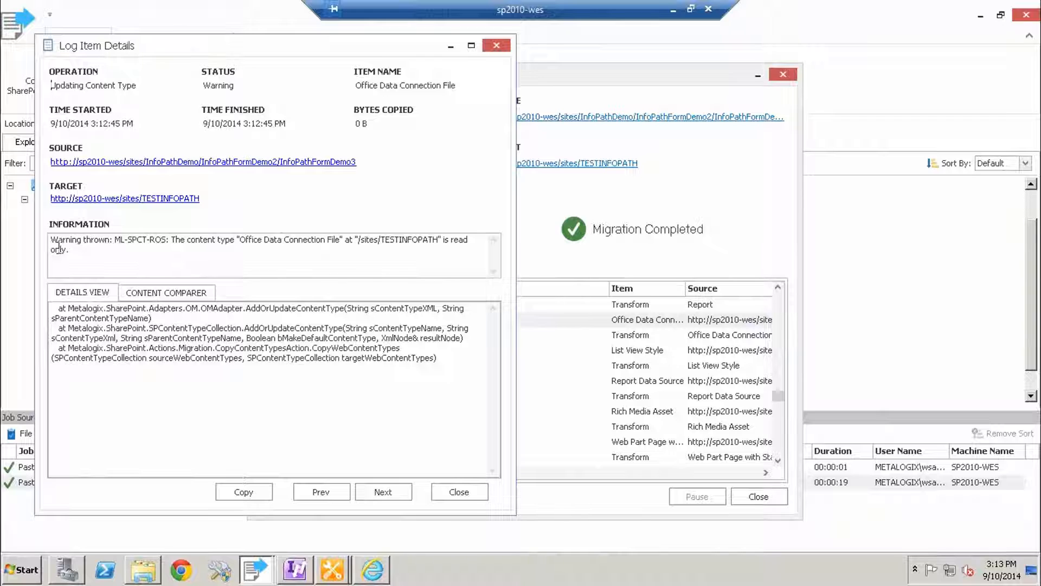
left_click_drag(94, 254, 27, 237)
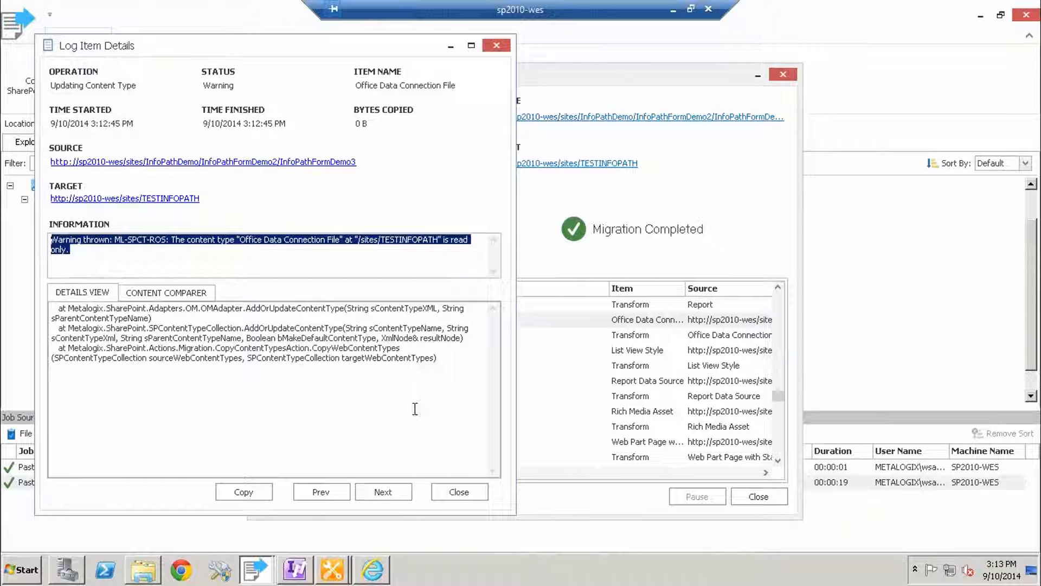
left_click(459, 492)
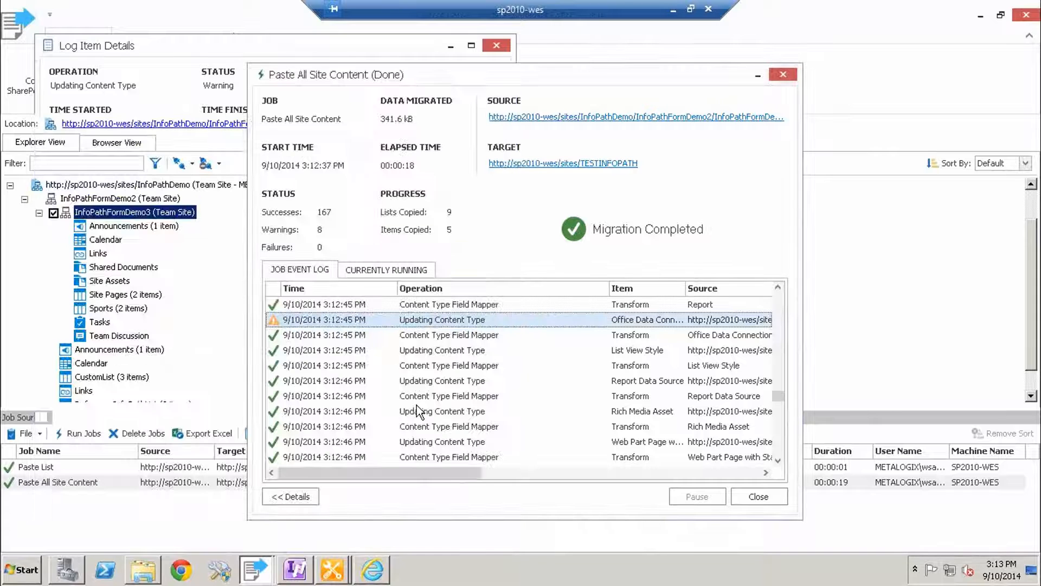
- Read the warning details for the Rule content type, and close the Paste All Site Content job window
scroll(446, 407, "up", 1)
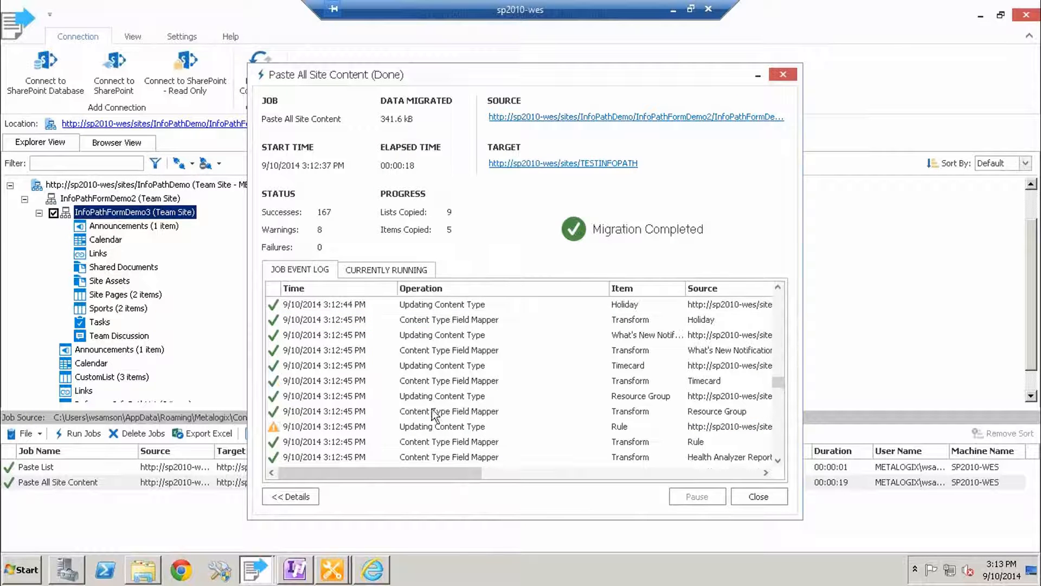
double_click(419, 427)
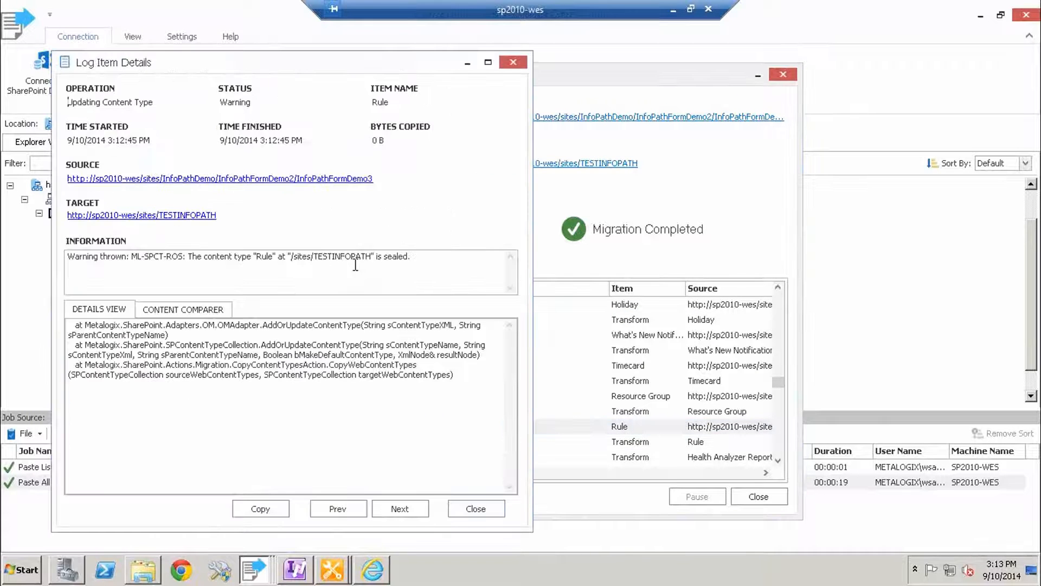
left_click(514, 63)
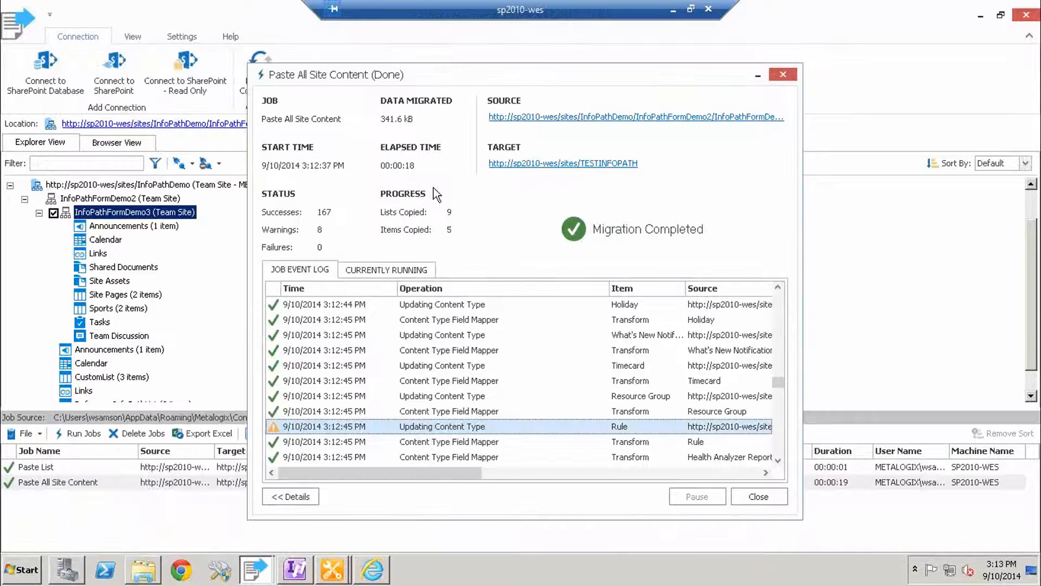
left_click(747, 495)
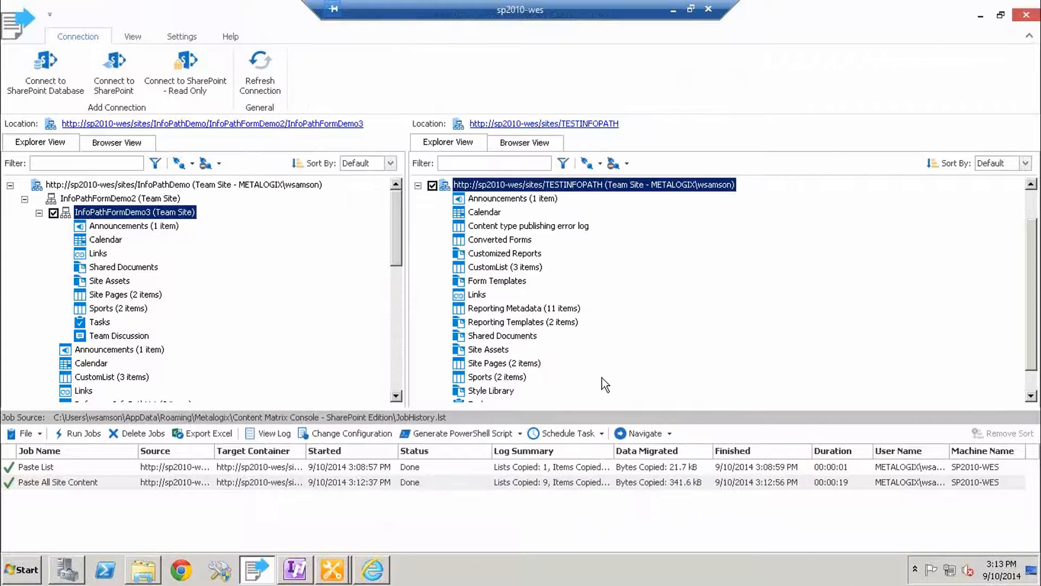
- Browse to the Sports library of the TESTINFOPATH site and check the migrated NBAChicago Bulls form in the browser
left_click(571, 122)
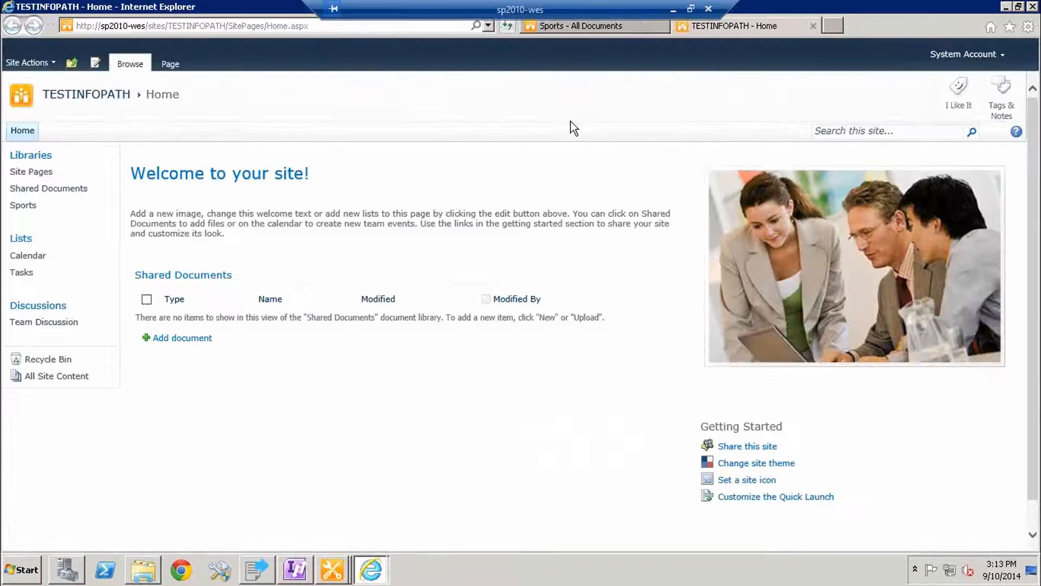
left_click(52, 377)
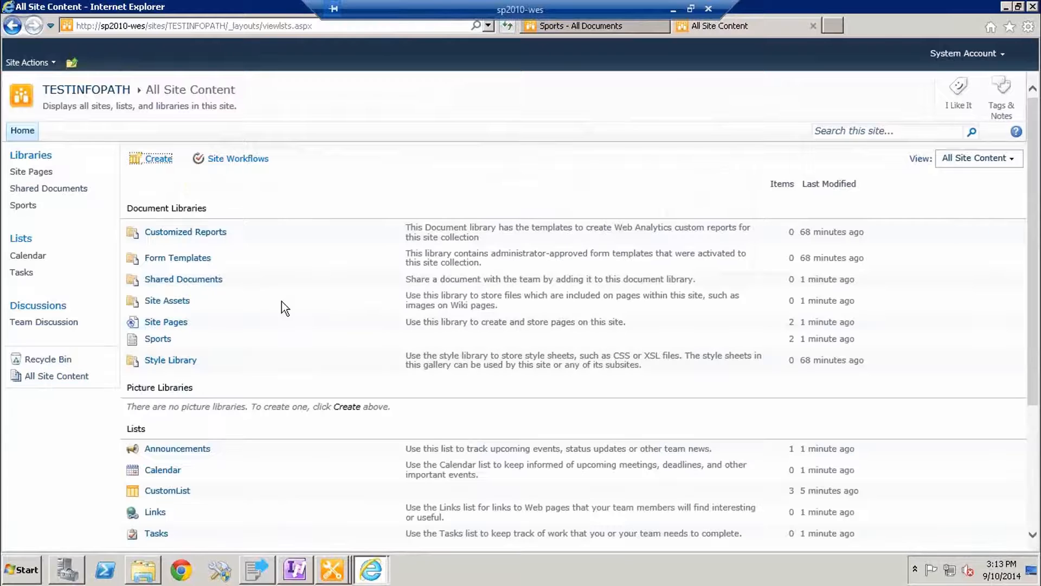
left_click(155, 340)
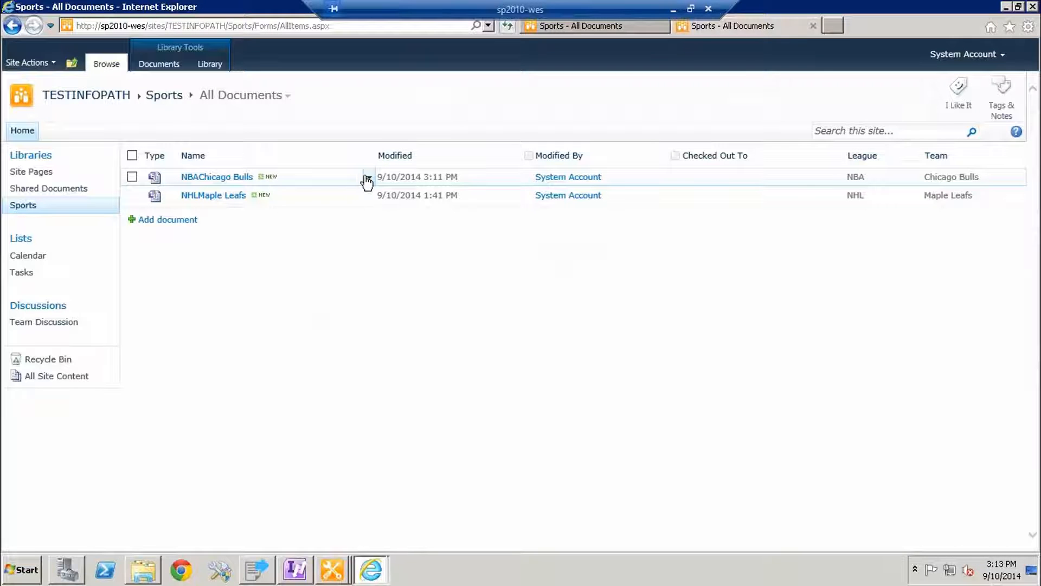
left_click(369, 178)
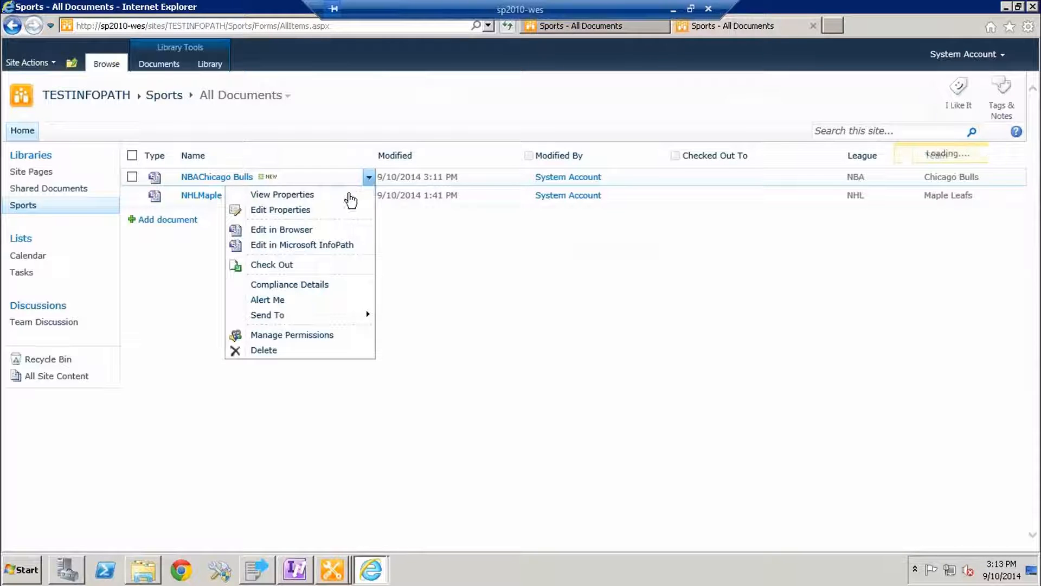
left_click(290, 233)
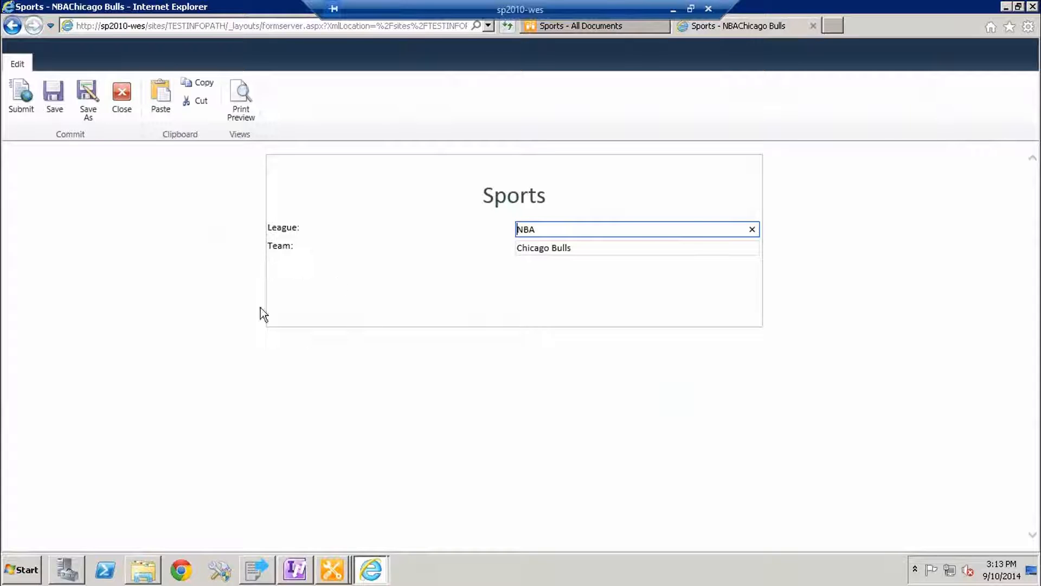
left_click(11, 25)
- Submit a new Sports form with League Nascar and Team Joe Gibbs Racing
left_click(174, 219)
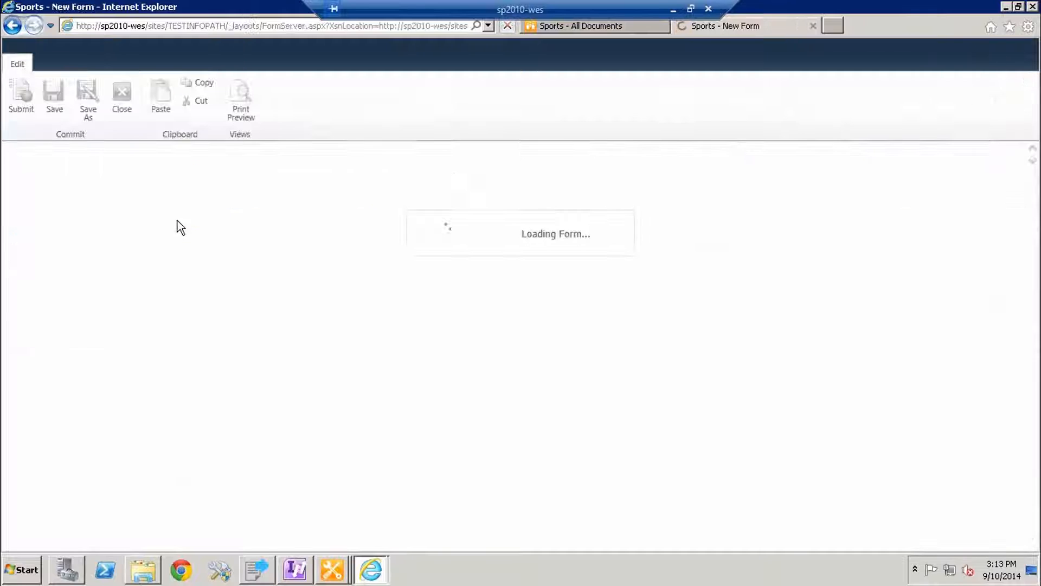
type("Nascar")
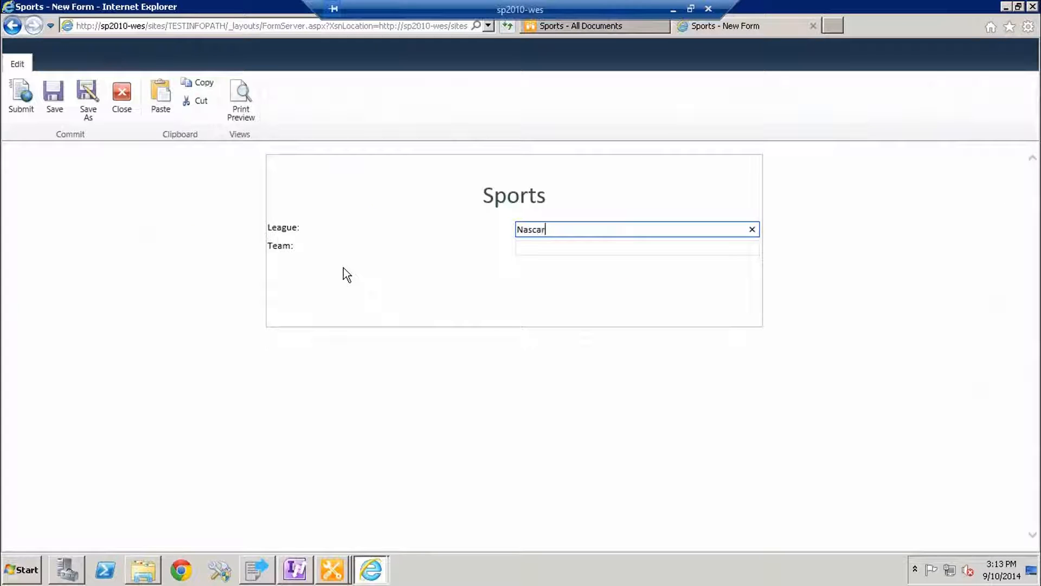
key("Tab")
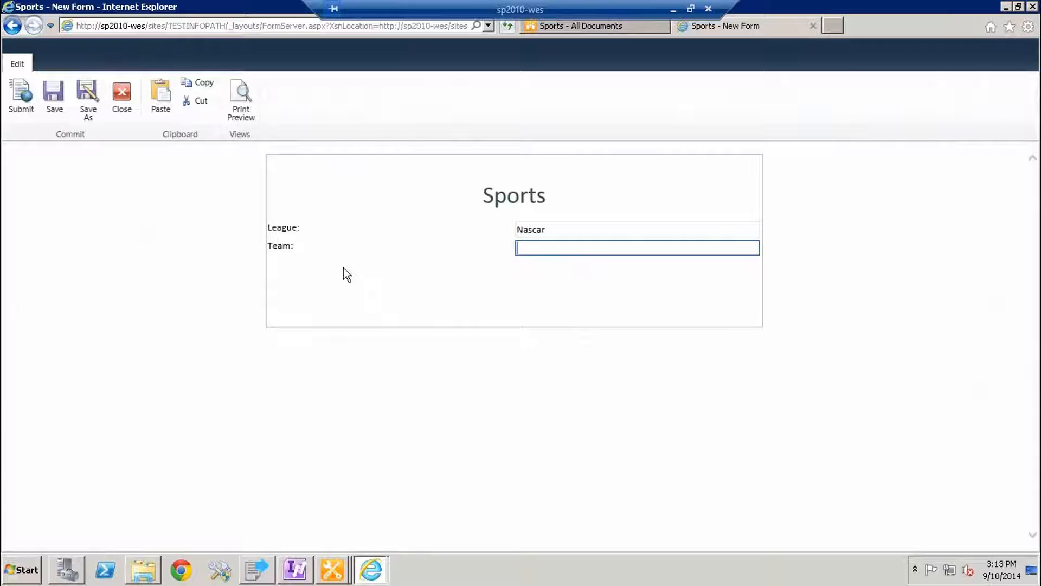
type("Joe Gibbs Racing")
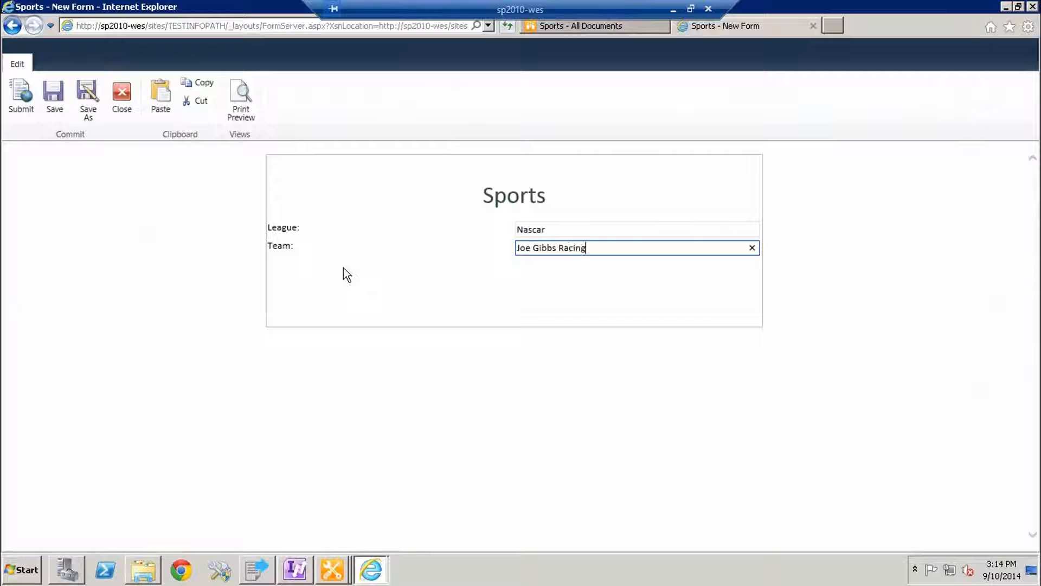
left_click(22, 96)
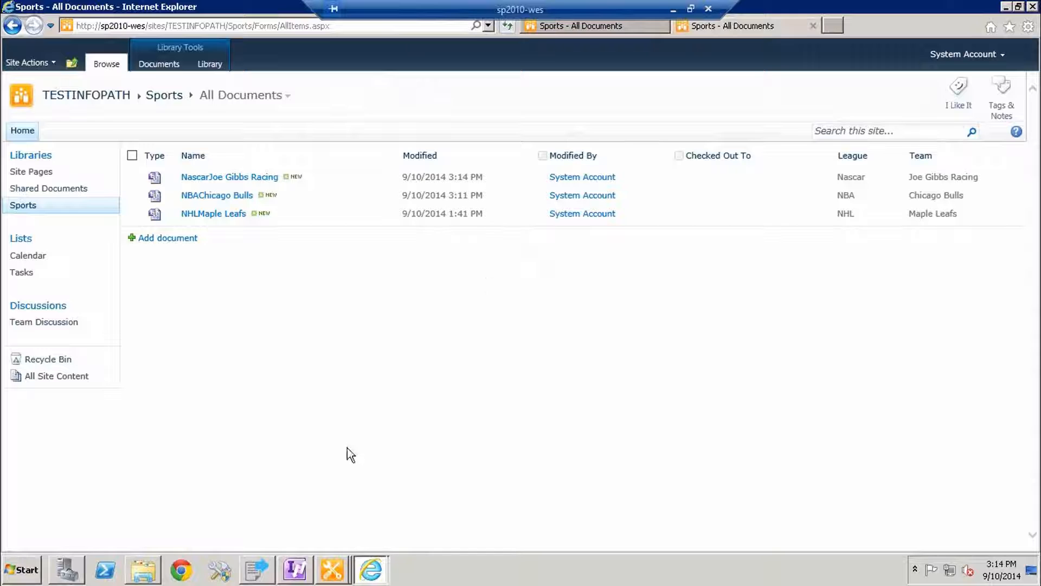
- Switch to Content Matrix and look at the actions available for the source CustomList under InfoPathFormDemo2
left_click(263, 574)
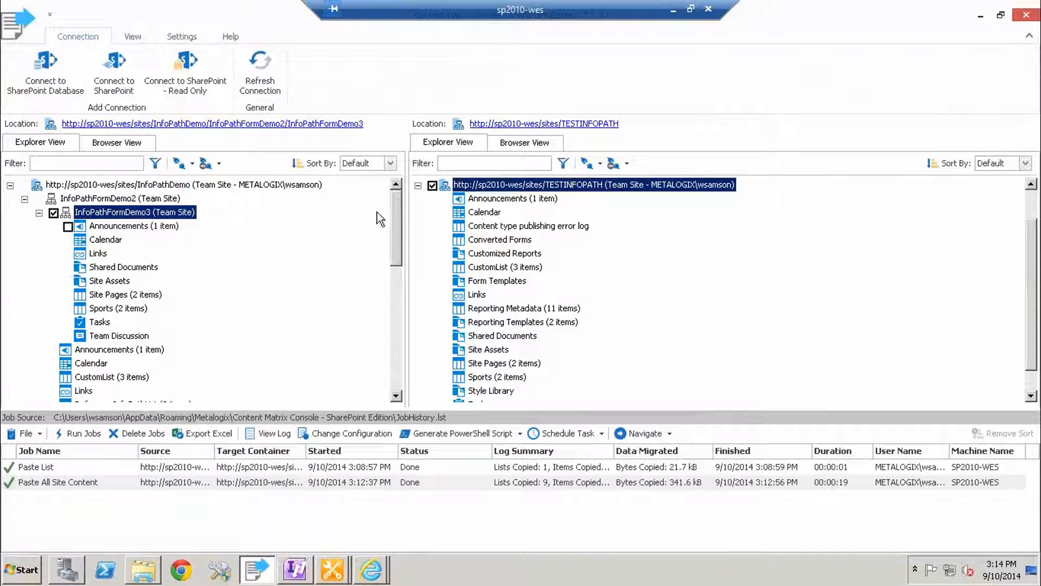
left_click_drag(395, 215, 395, 242)
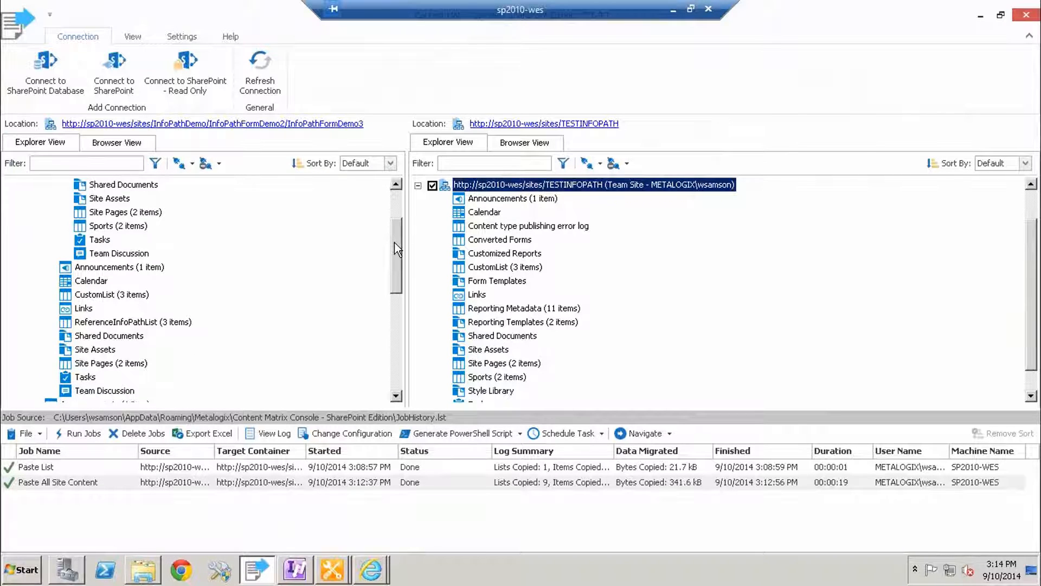
right_click(107, 297)
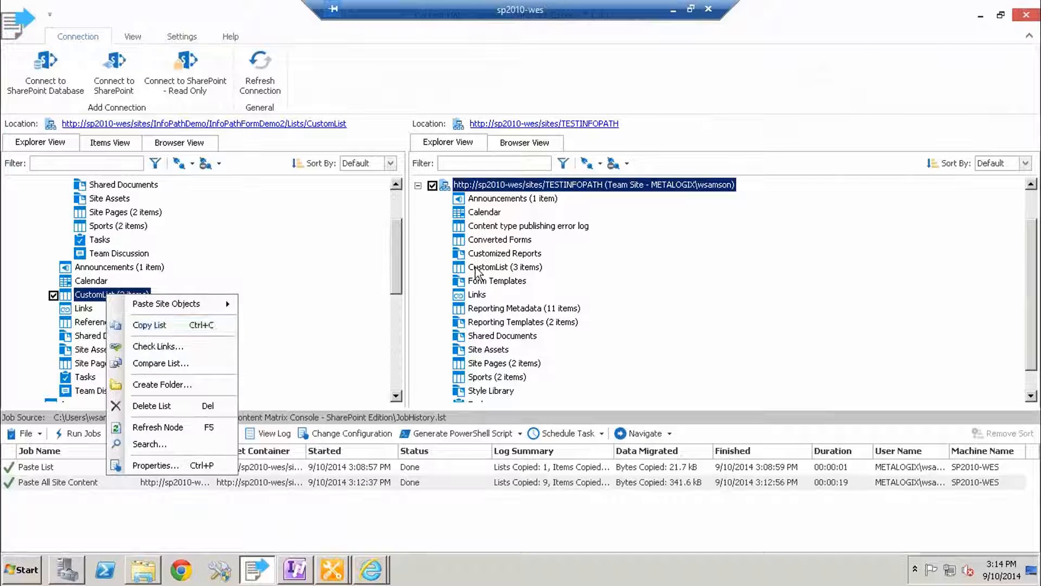
left_click_drag(394, 238, 393, 193)
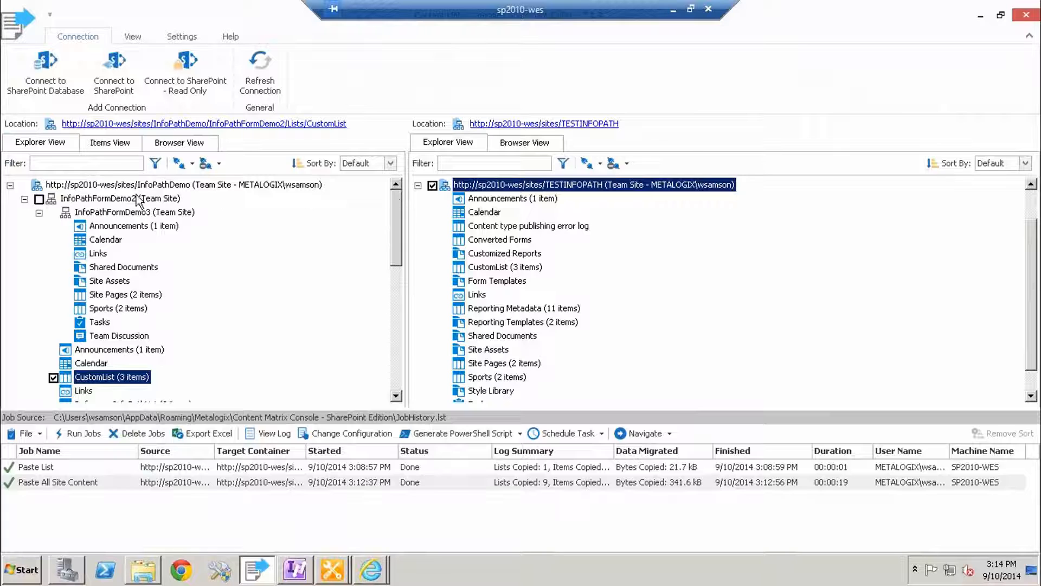
- Collapse InfoPathFormDemo2 and view the items of My Forms Library in the InfoPathDemo source site
left_click(25, 199)
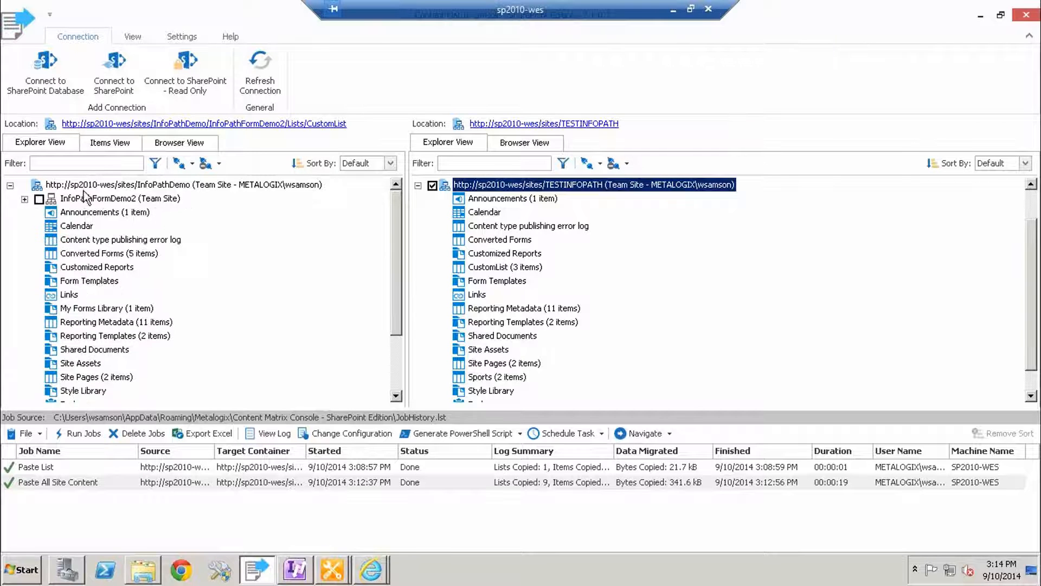
left_click(107, 185)
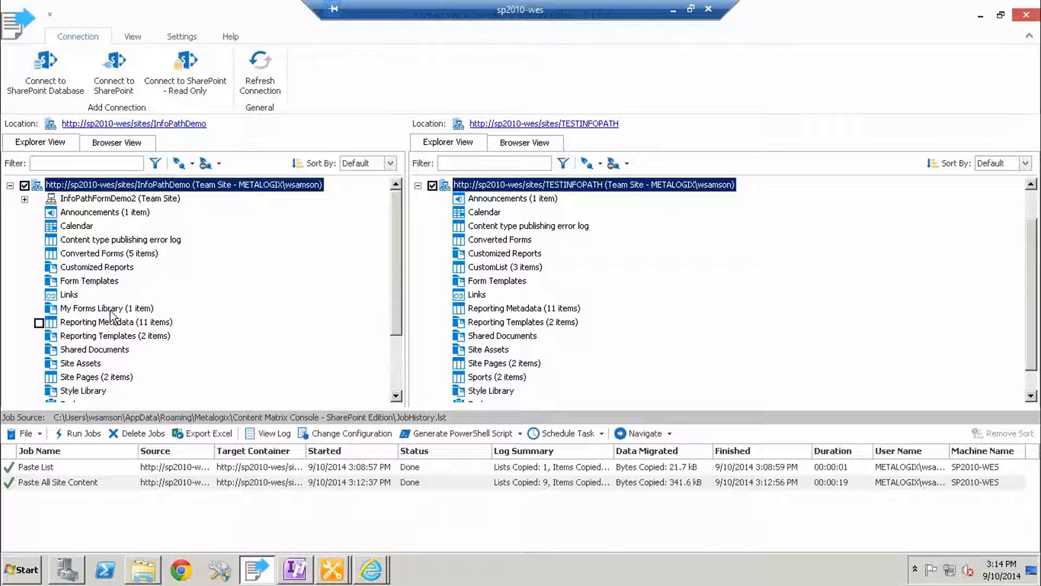
scroll(110, 316, "down", 1)
left_click(110, 266)
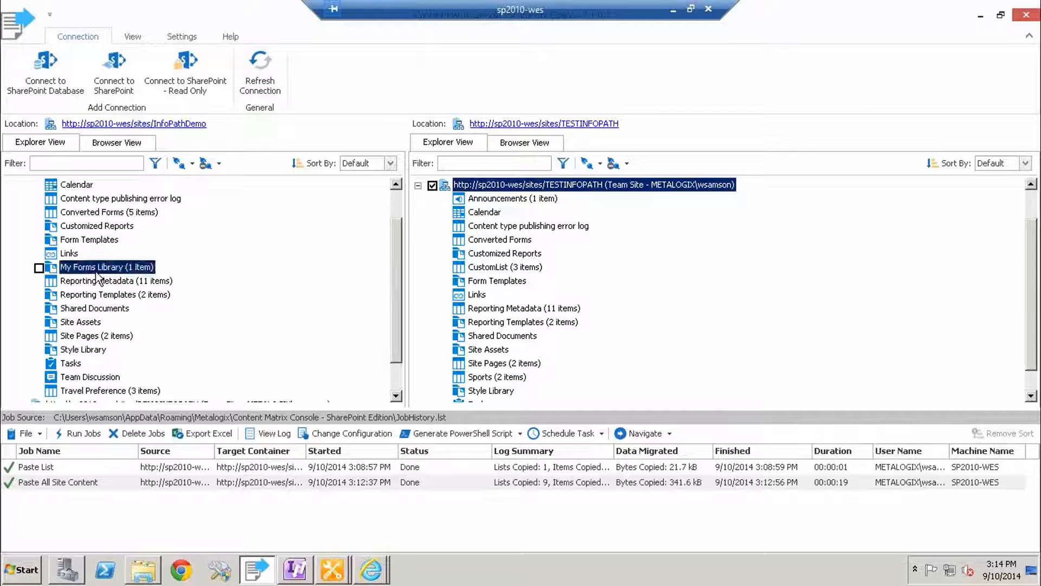
left_click(113, 142)
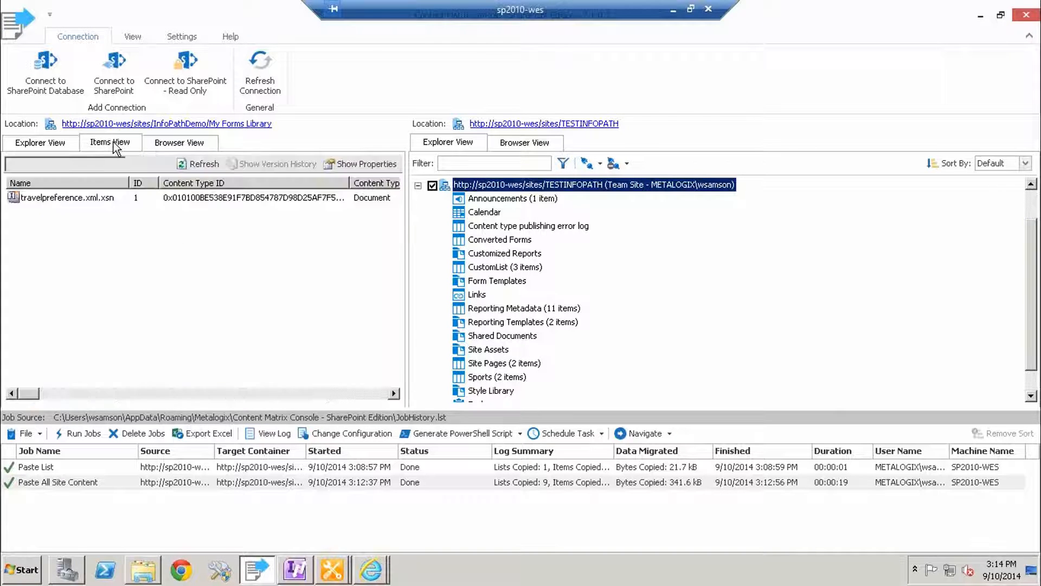
left_click(34, 143)
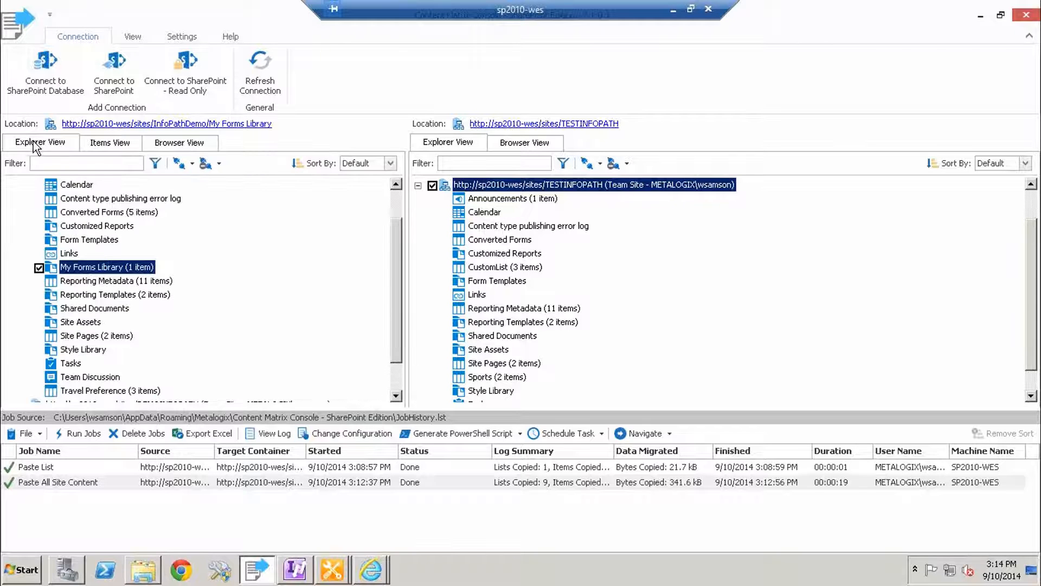
- View the items of the Travel Preference library and return to the source site tree
left_click(112, 391)
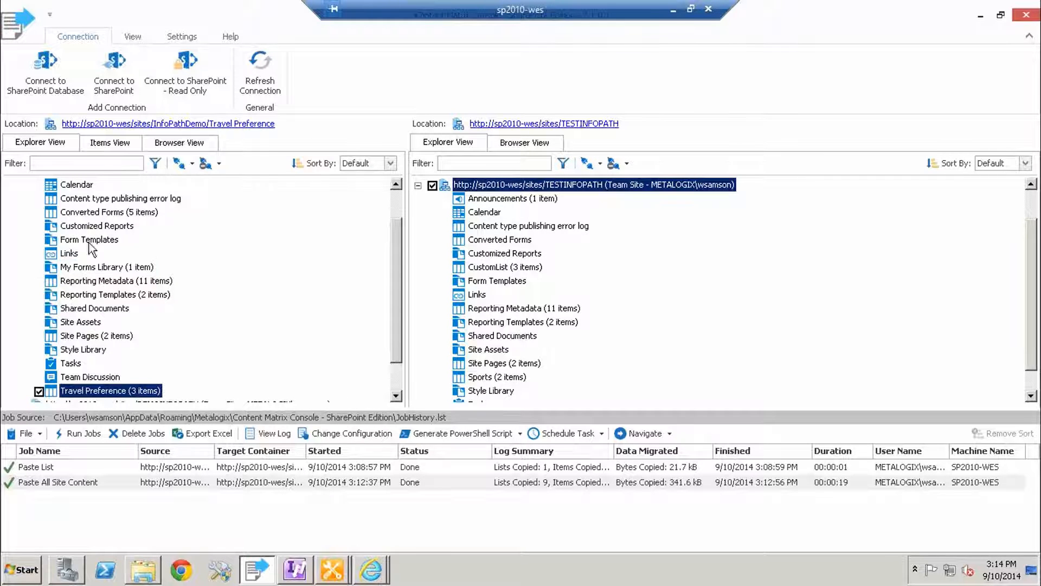
left_click(112, 144)
left_click(57, 144)
left_click_drag(393, 251, 394, 214)
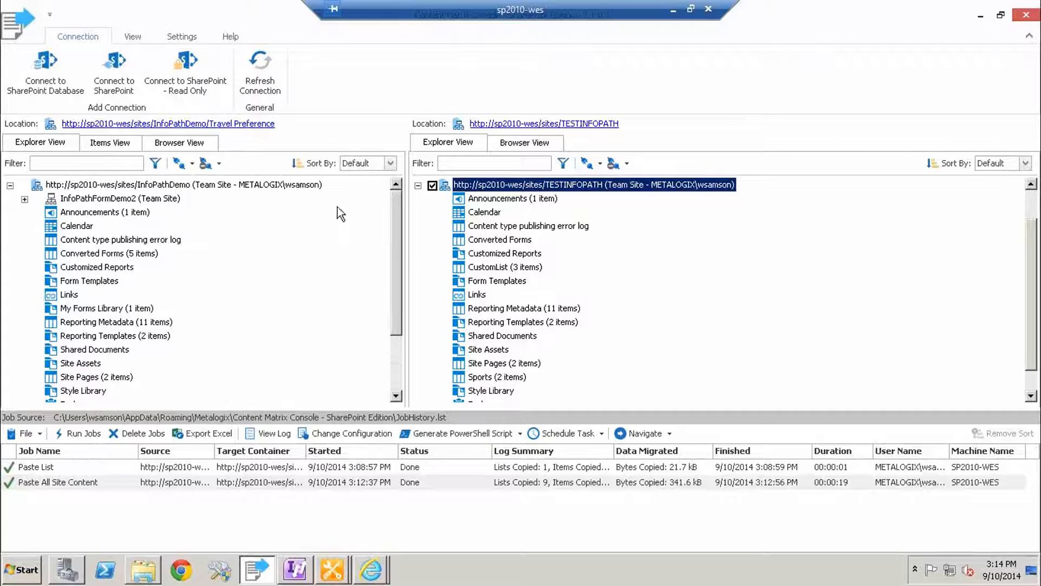
- Switch to SharePoint Designer's InfoPathDemo window, look at the files in My Forms Library, and return to Content Matrix
mouse_move(337, 576)
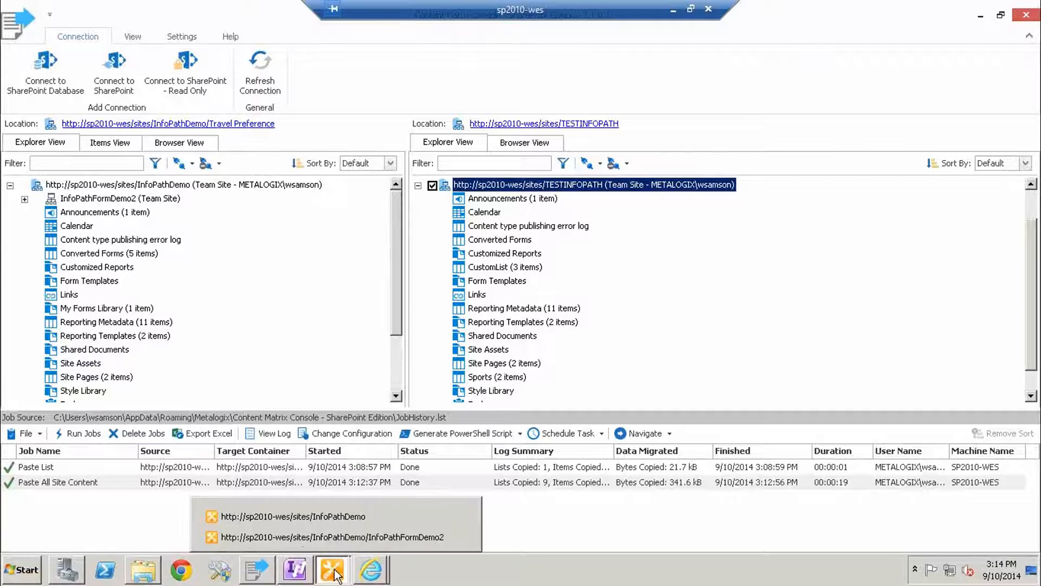
left_click(274, 519)
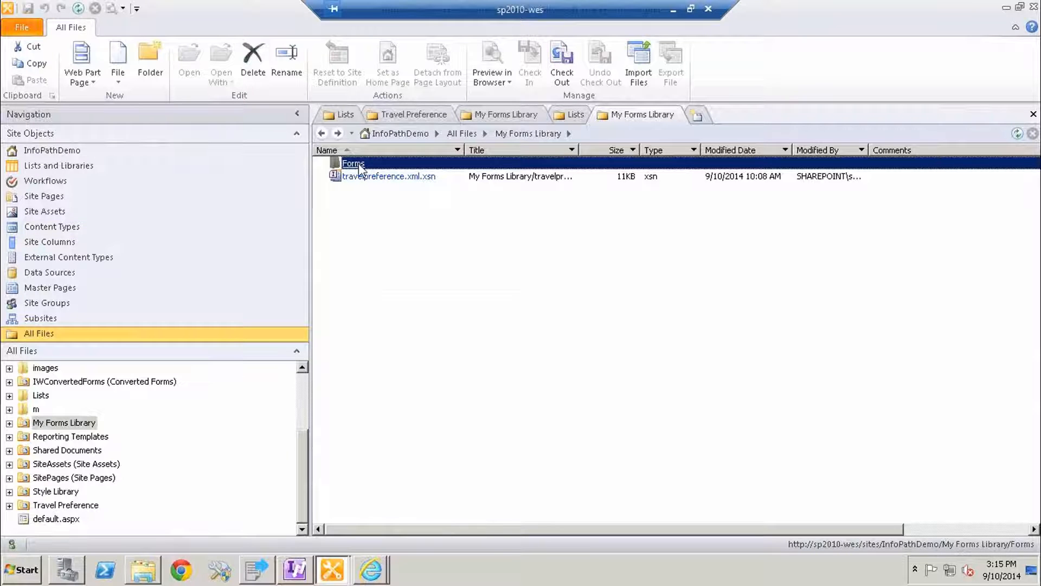
left_click(582, 306)
left_click(258, 568)
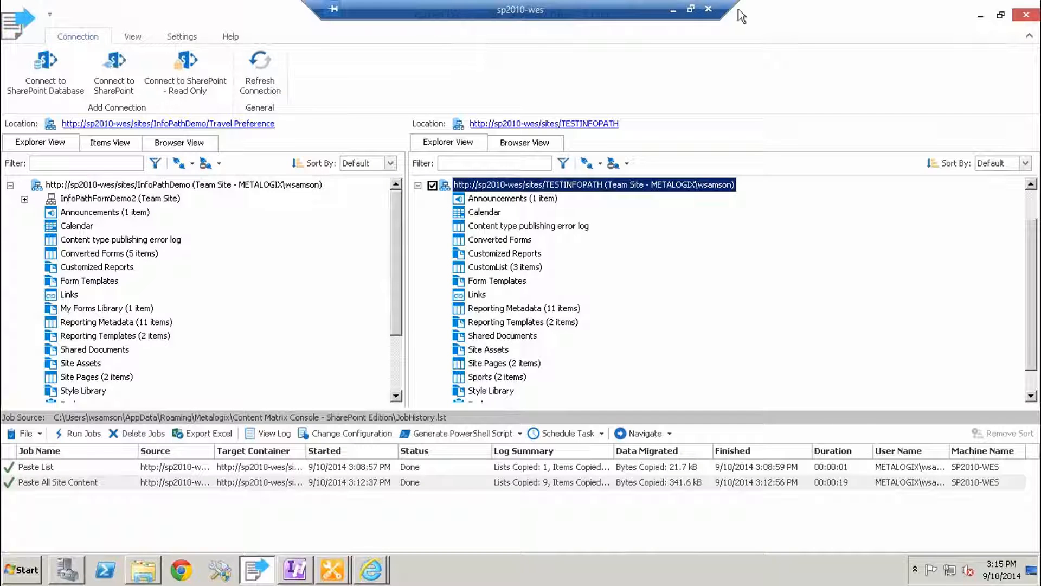
- Connect to the WSS_Content SharePoint database on SQL Server SP2010-WES\SP2010 as the current Windows user, skipping the host name
left_click_drag(734, 5, 522, 3)
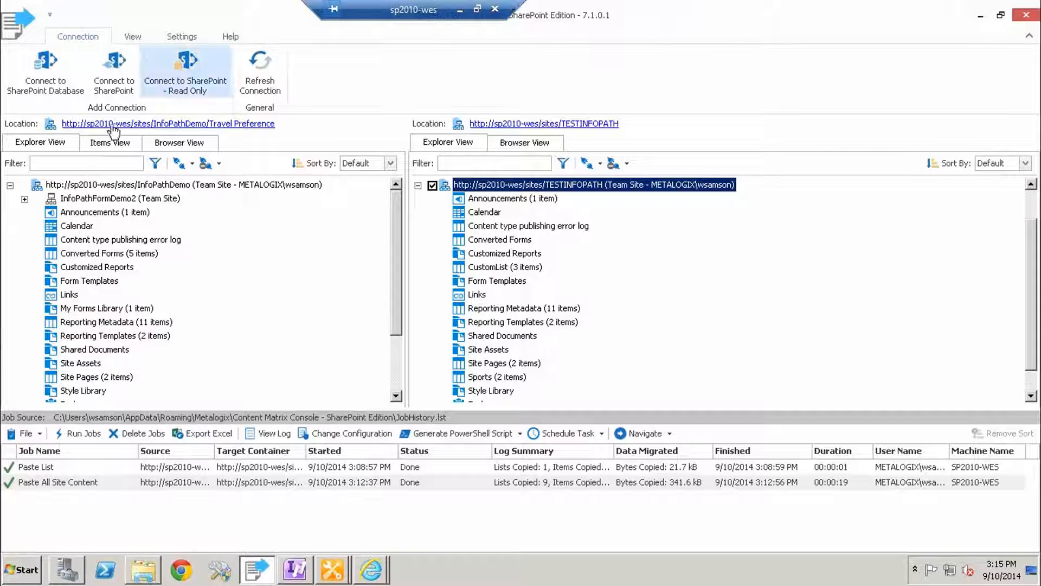
left_click(44, 71)
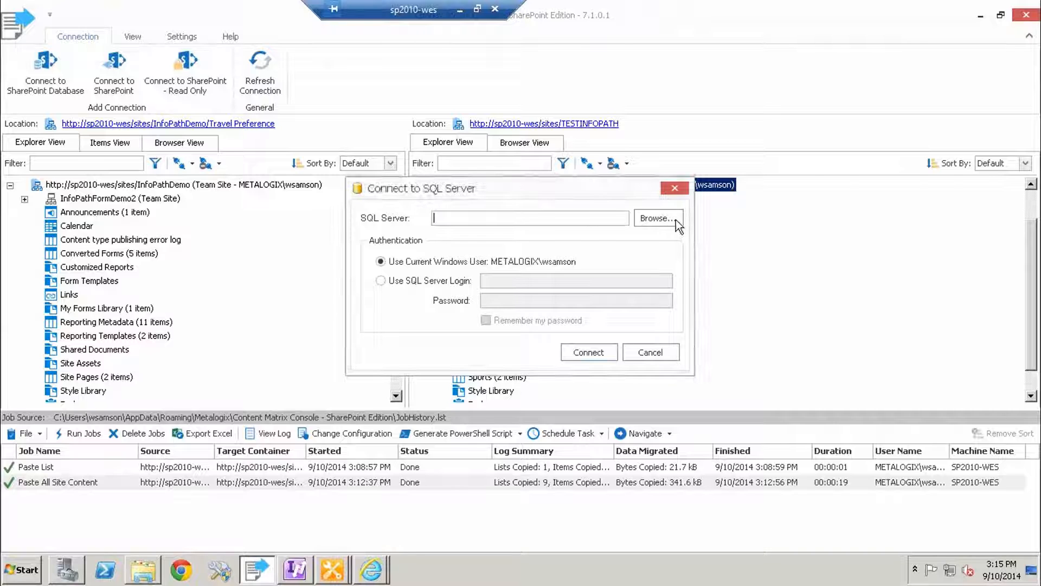
left_click(672, 219)
left_click(407, 162)
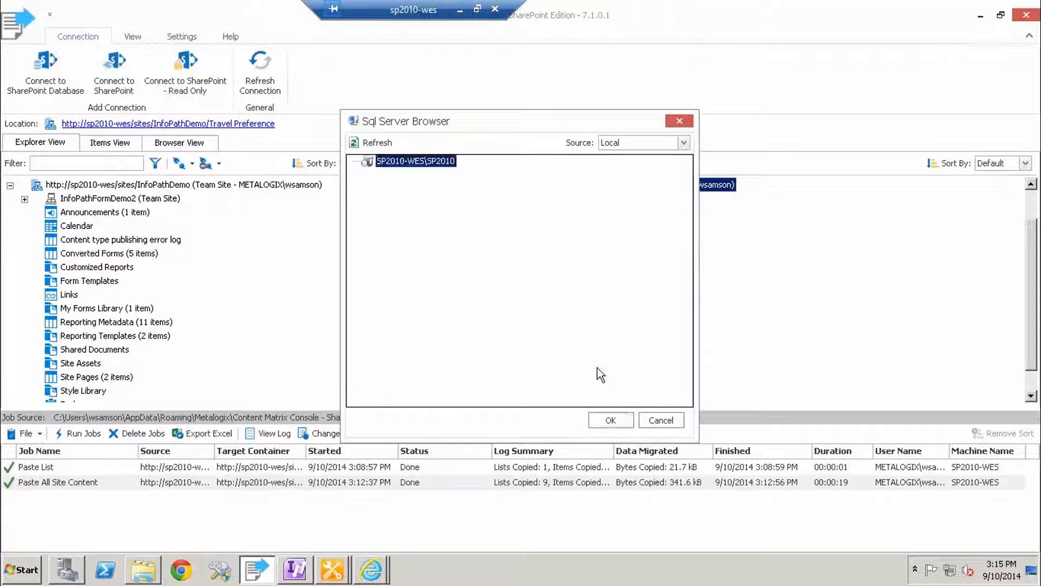
left_click(610, 419)
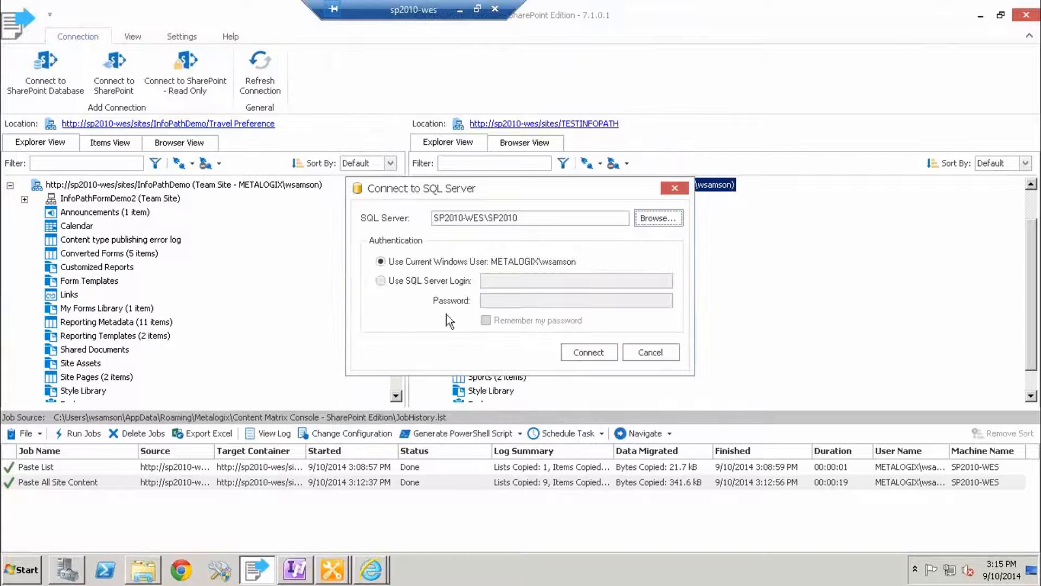
left_click(600, 354)
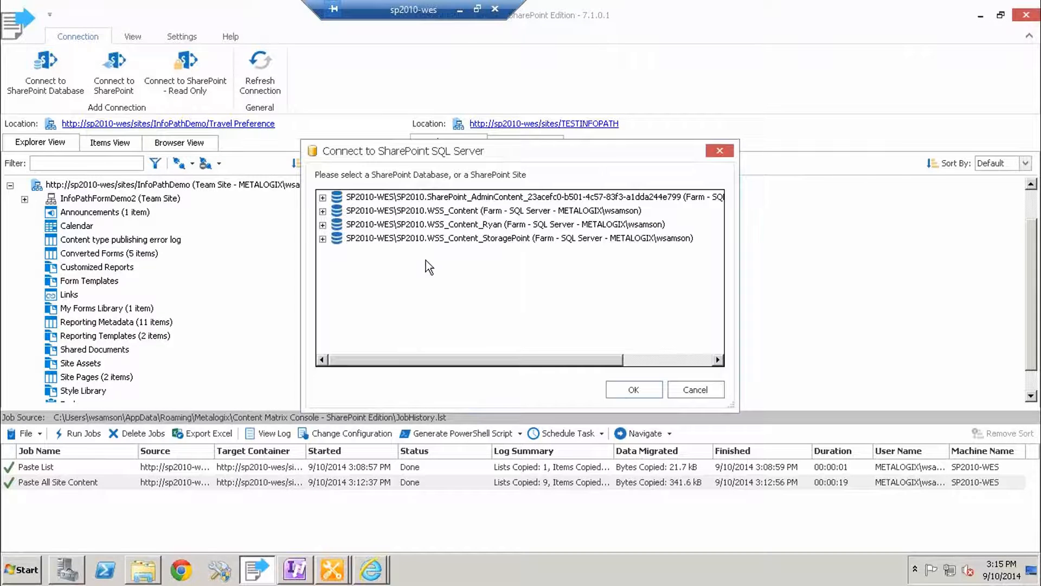
left_click(639, 386)
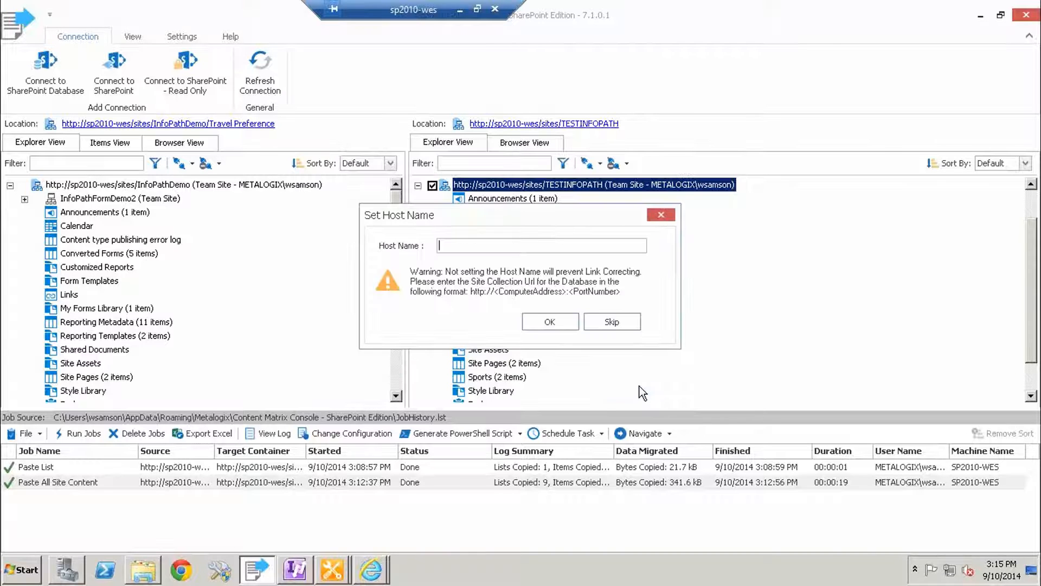
left_click(612, 322)
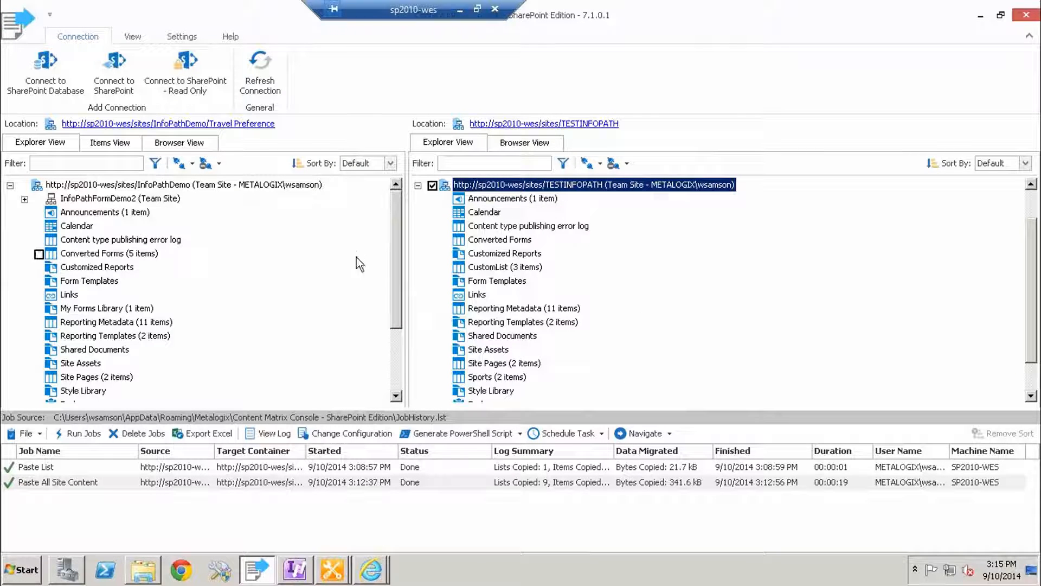
- View the sites inside the WSS_Content source connection, including DEMOINFOPATH, and collapse the source and target trees
left_click(10, 185)
left_click(9, 212)
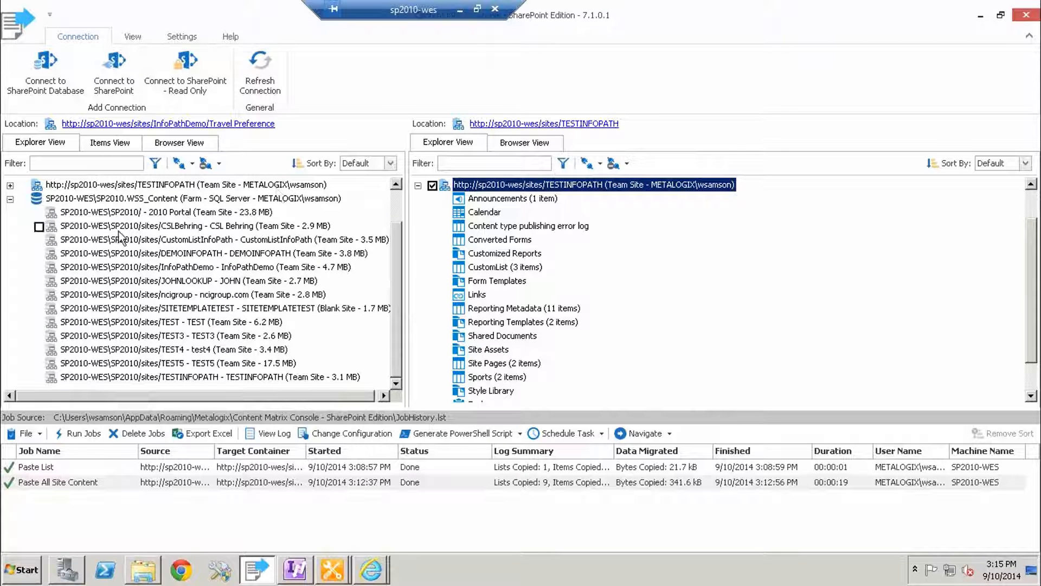
left_click(194, 254)
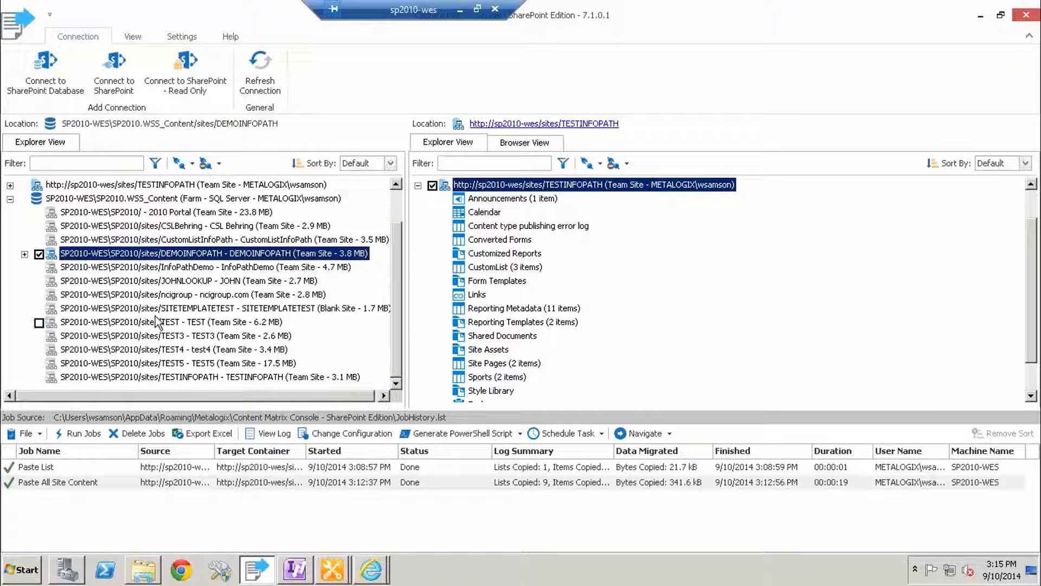
left_click(10, 199)
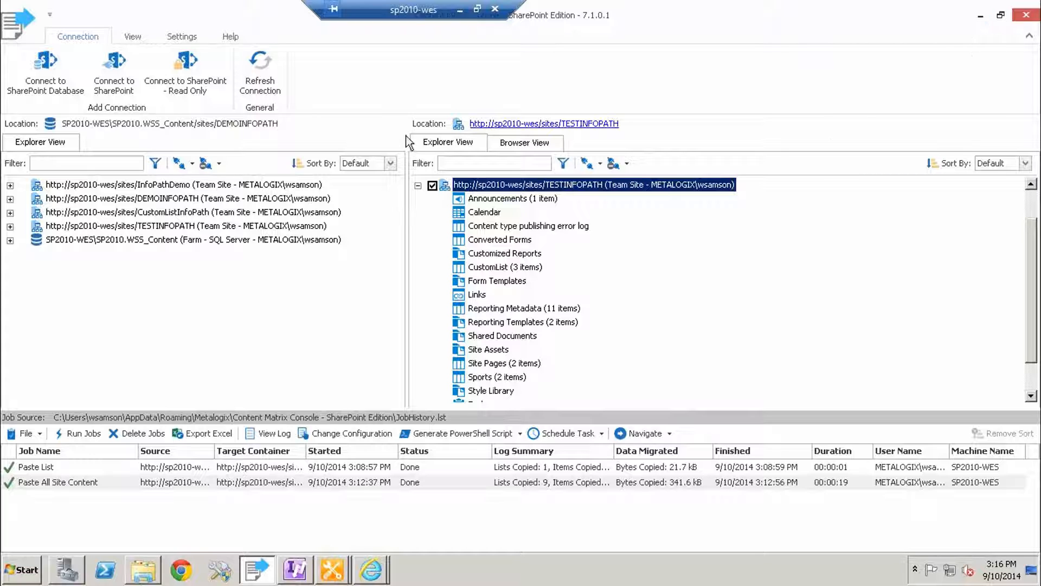
left_click(419, 186)
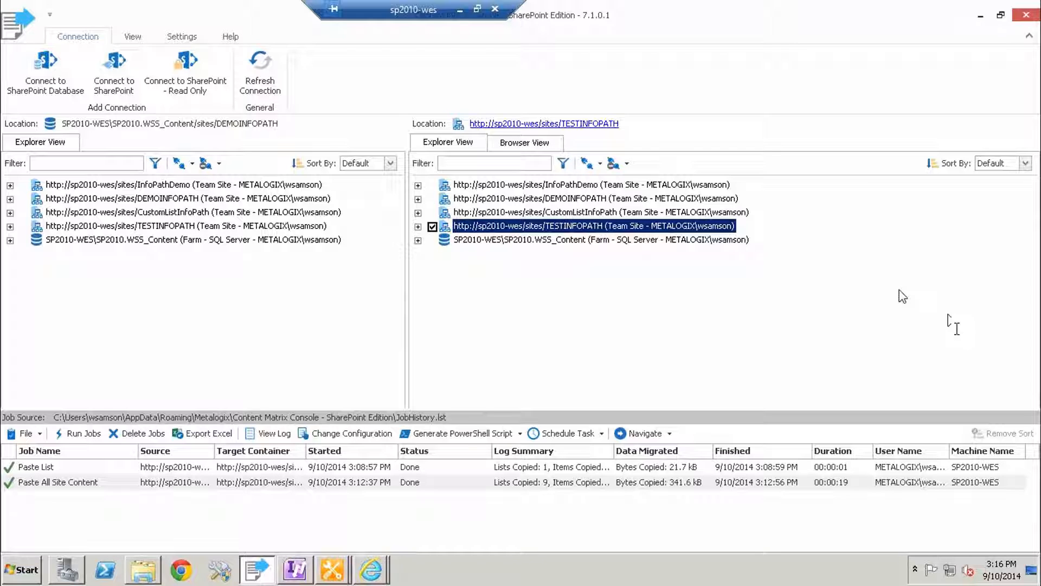
- Expand the InfoPathDemo source site and look at its Shared Documents library and InfoPathFormDemo2 subsite
left_click(10, 186)
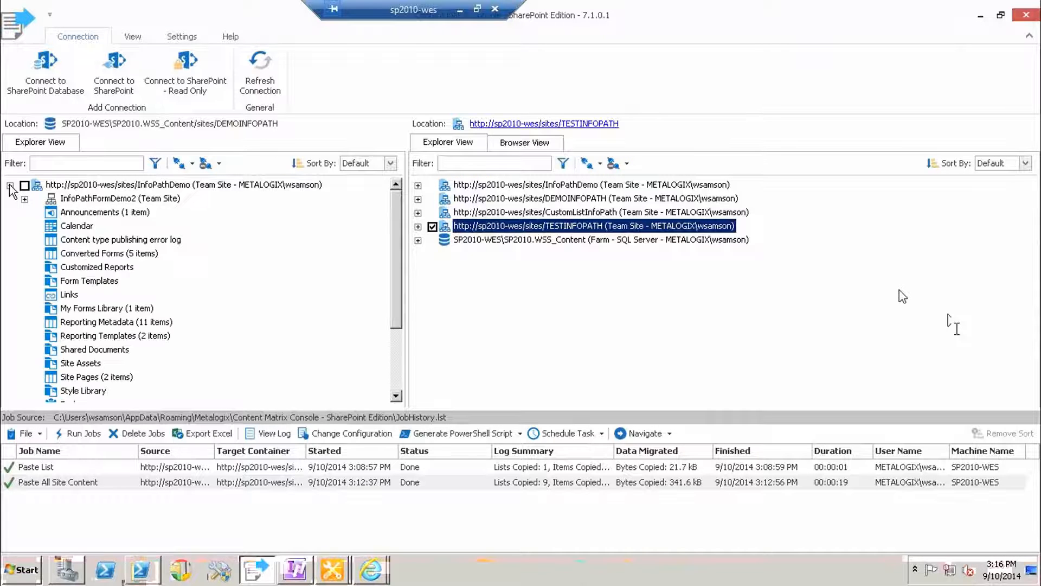
left_click(111, 202)
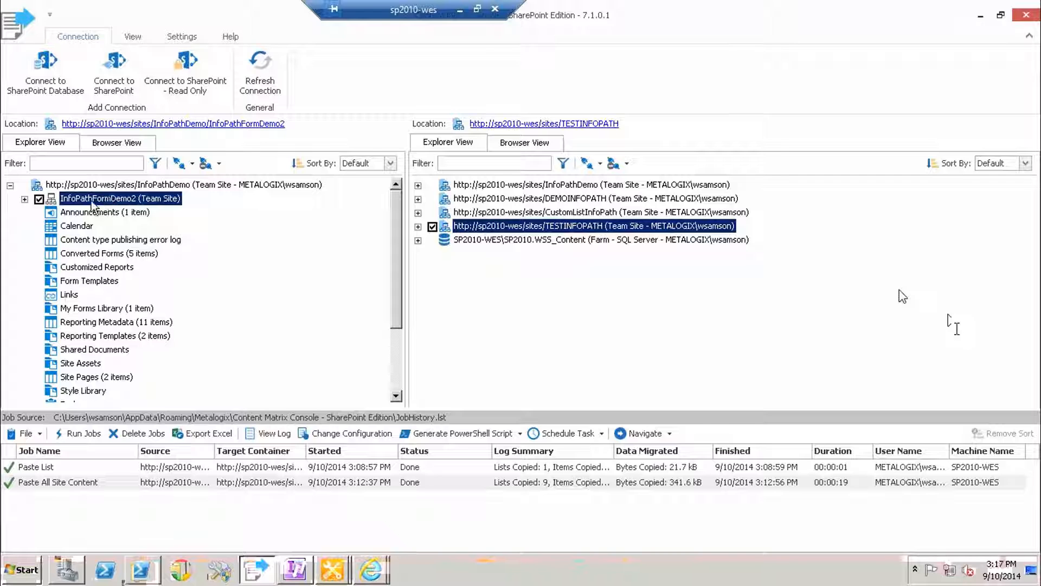
left_click(84, 186)
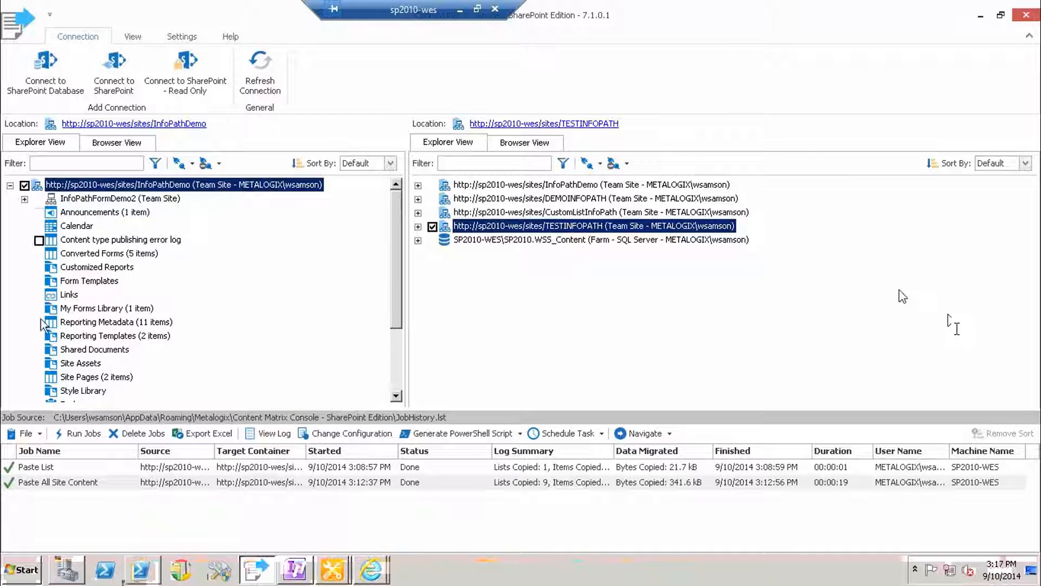
left_click(94, 350)
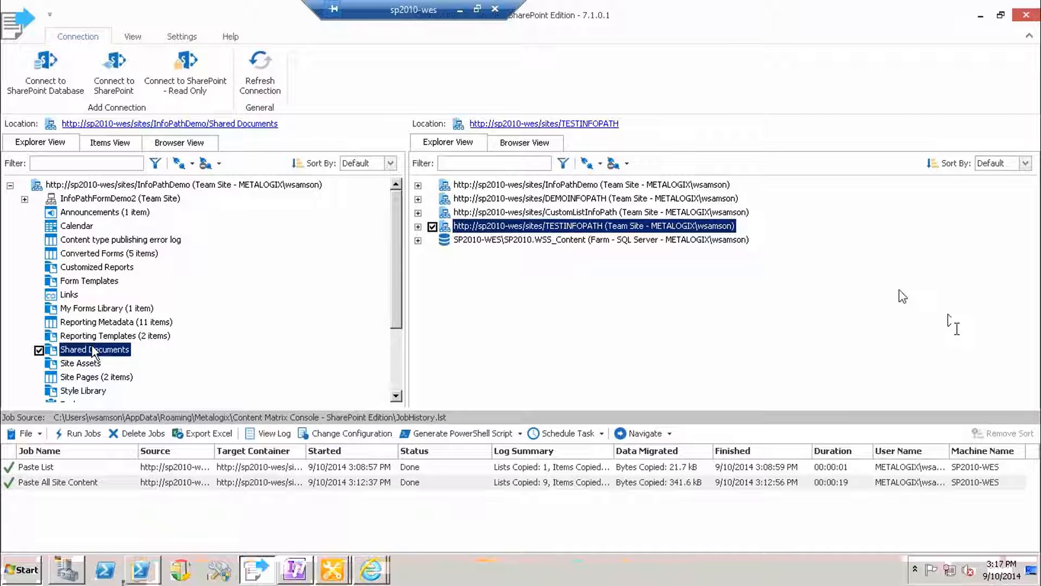
left_click(94, 200)
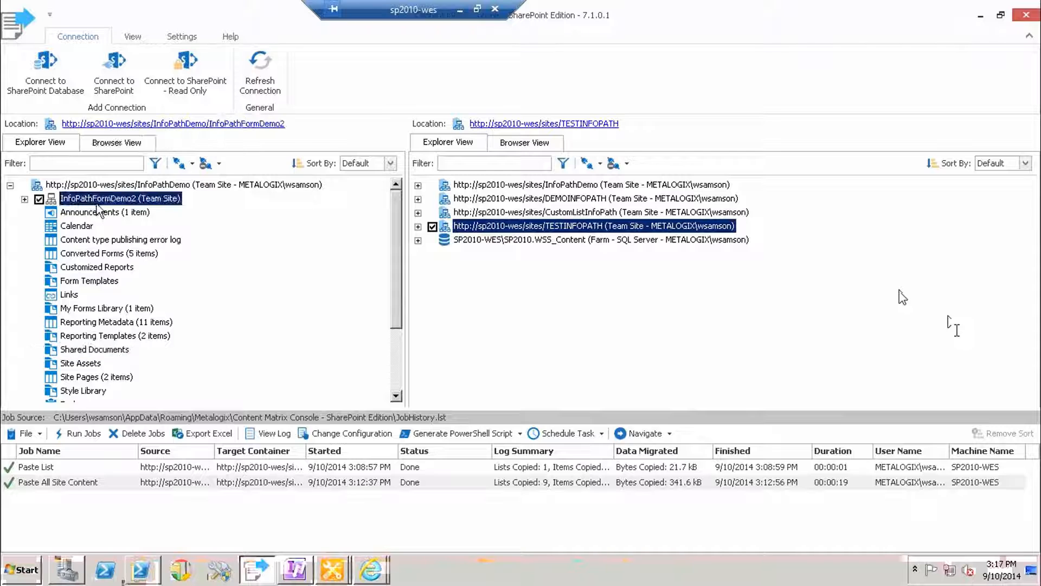
- Expand InfoPathFormDemo2, look at the actions available for it, and select its InfoPathFormDemo3 subsite
left_click(25, 199)
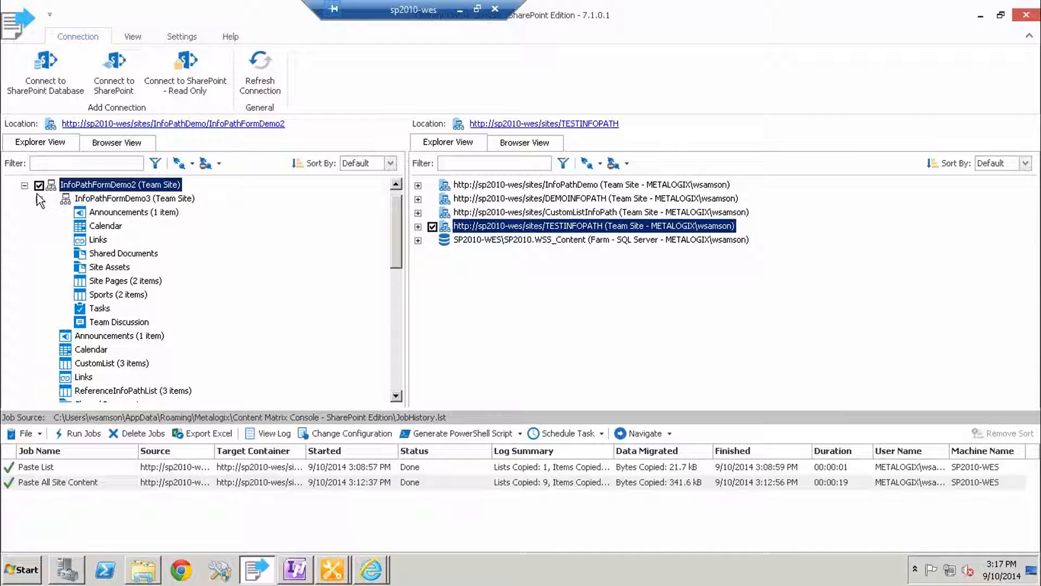
left_click(107, 200)
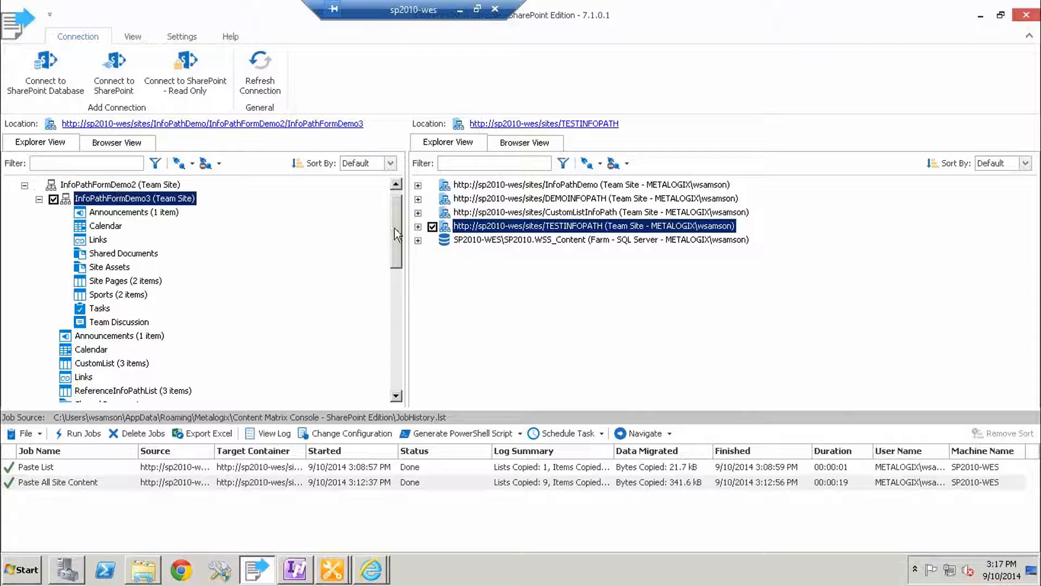
scroll(394, 228, "up", 1)
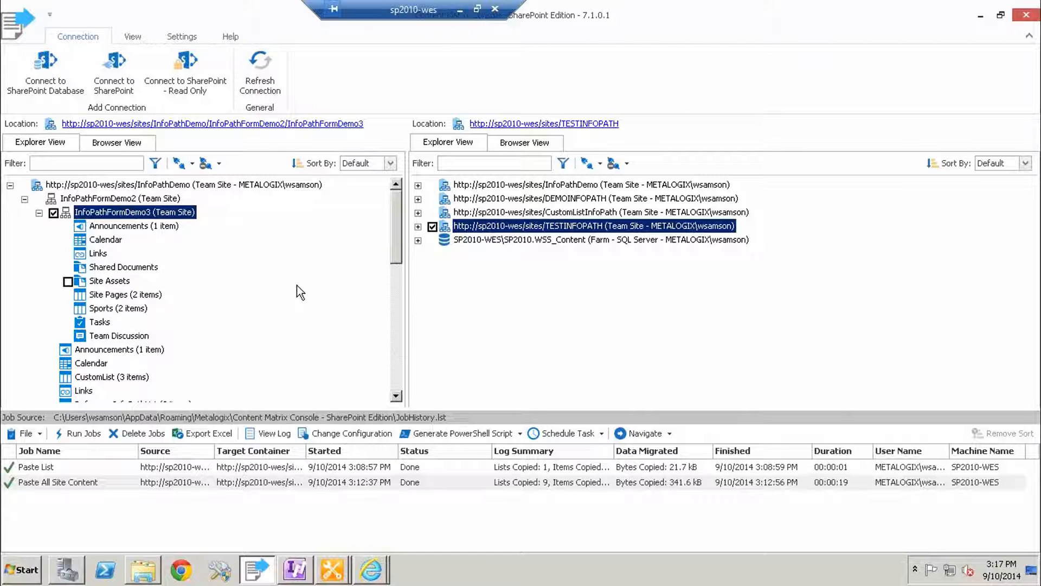
left_click(109, 199)
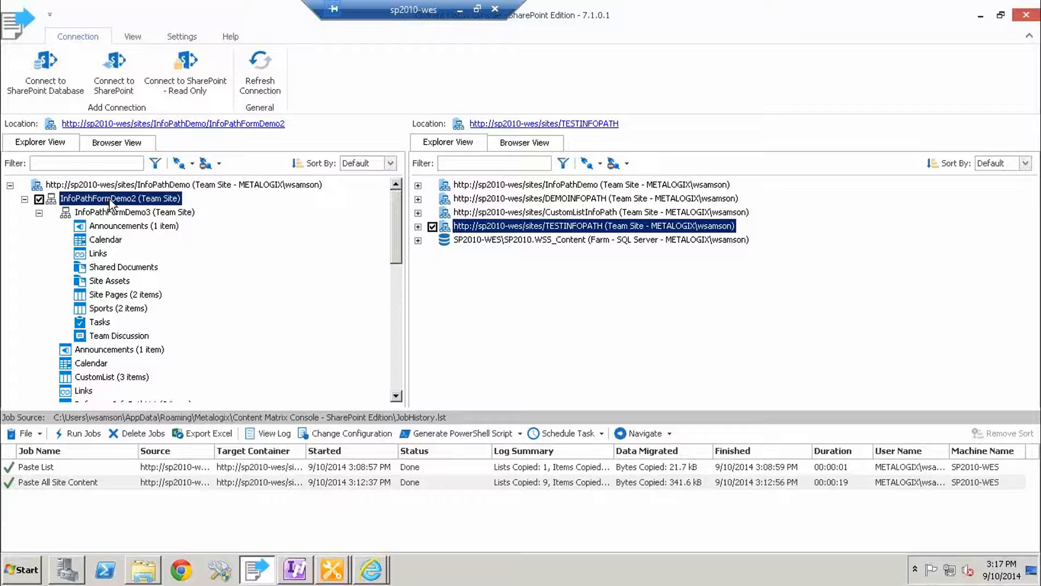
right_click(103, 198)
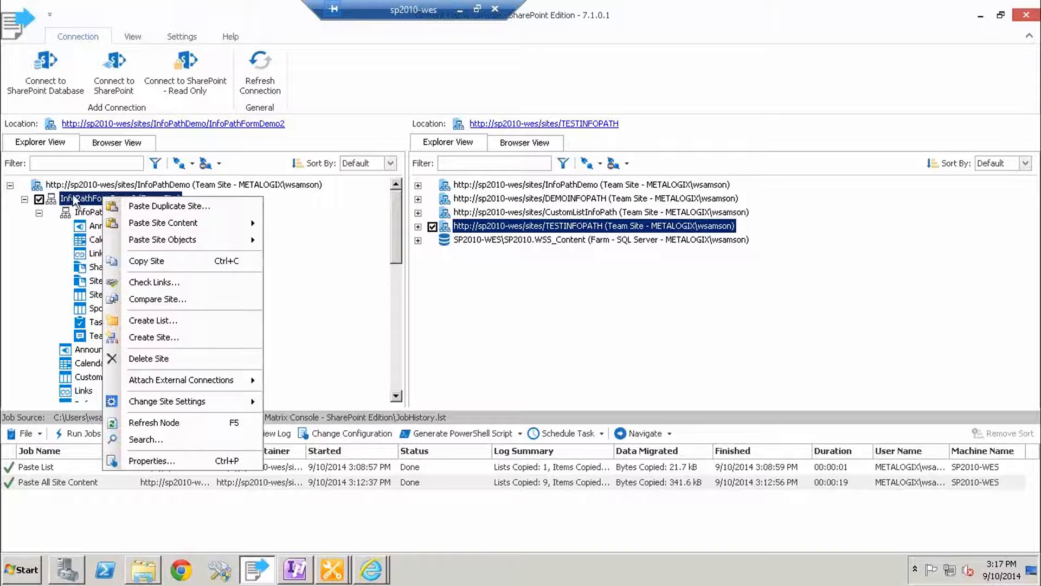
left_click(78, 210)
left_click(108, 212)
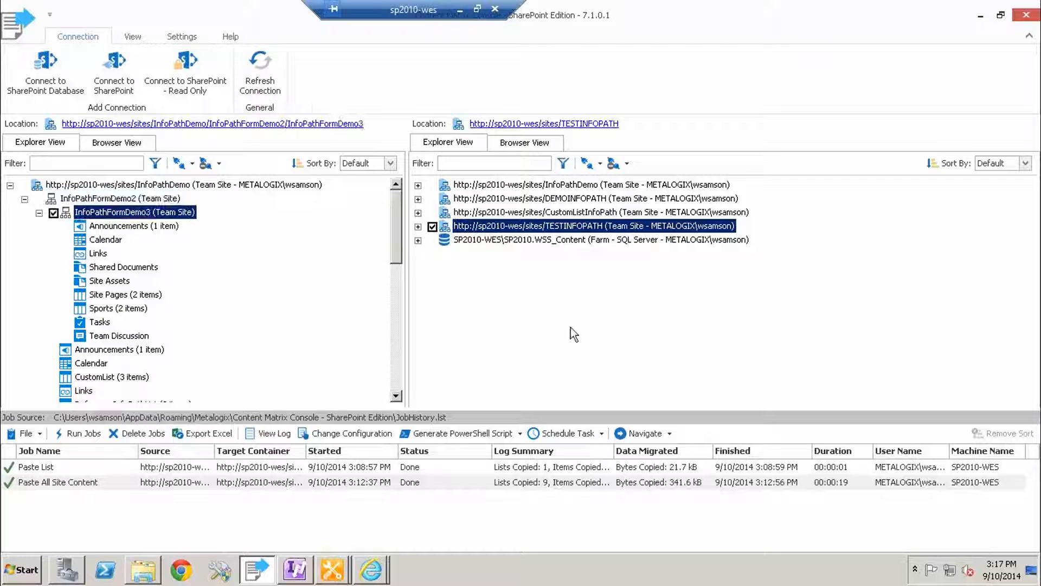
- Review the General Options in the Paste All Site Content job's configuration and close it without saving
left_click(1030, 281)
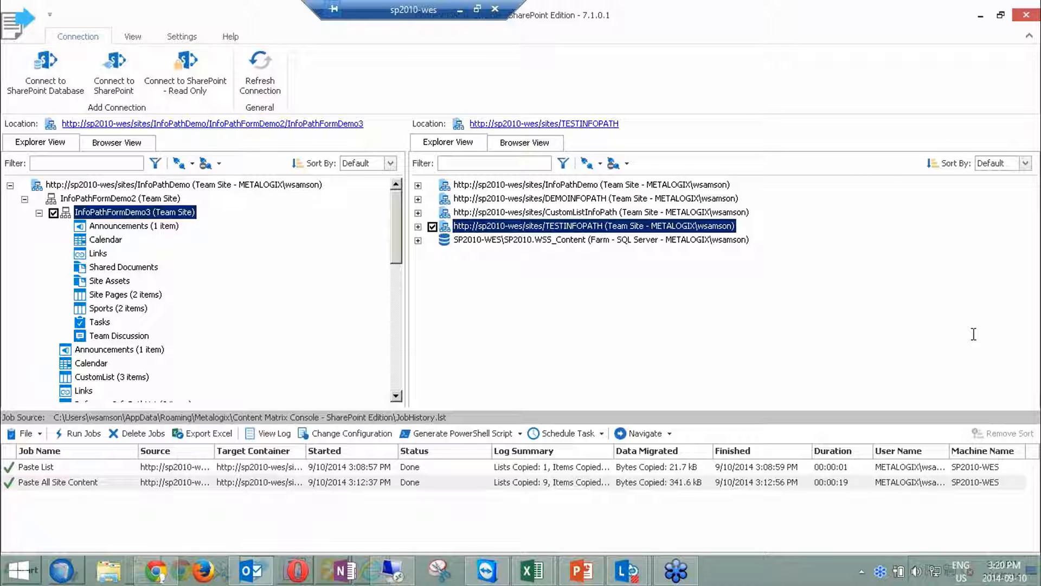
right_click(265, 487)
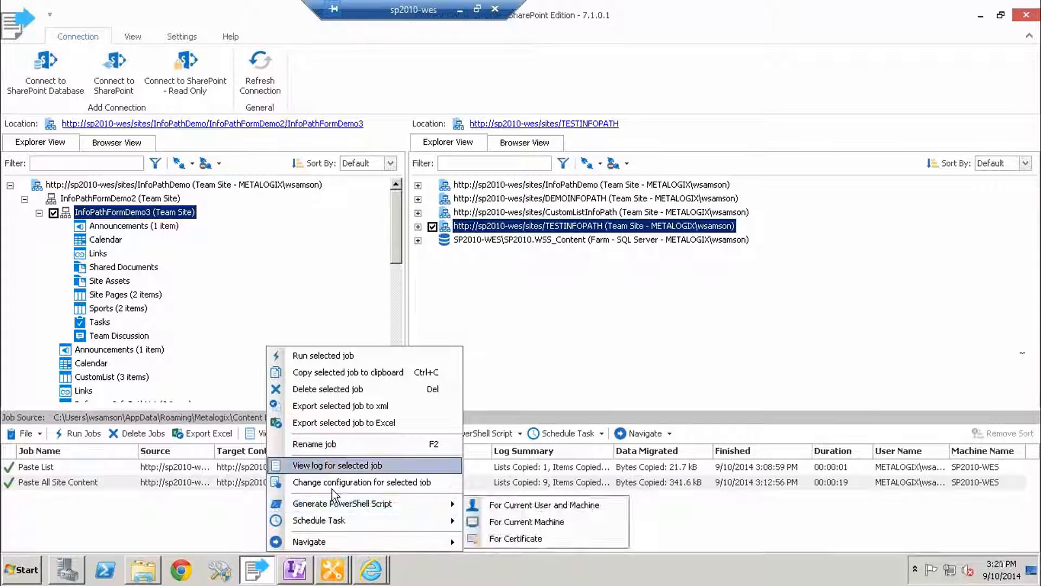
left_click(334, 483)
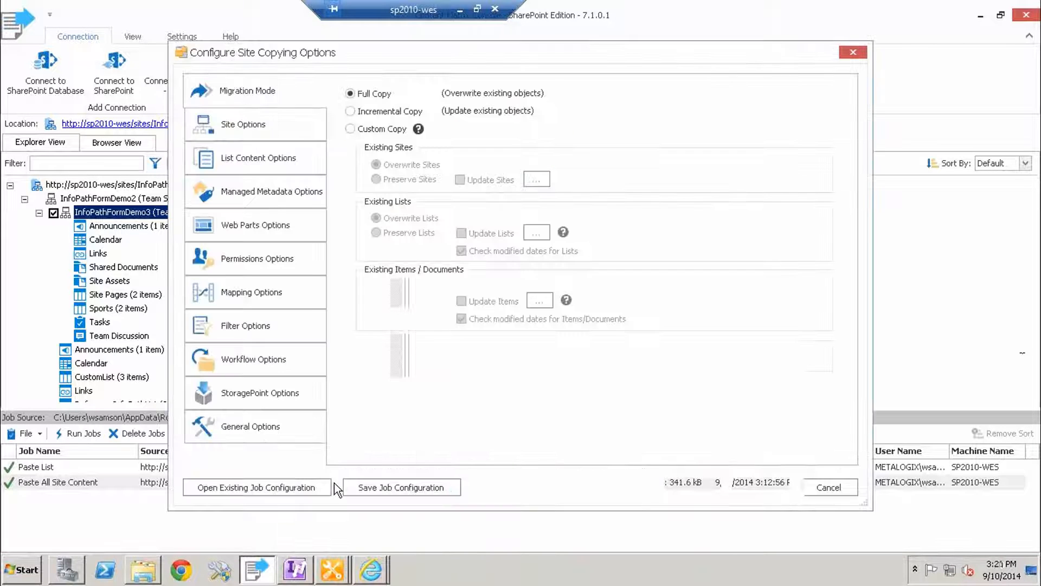
left_click(245, 431)
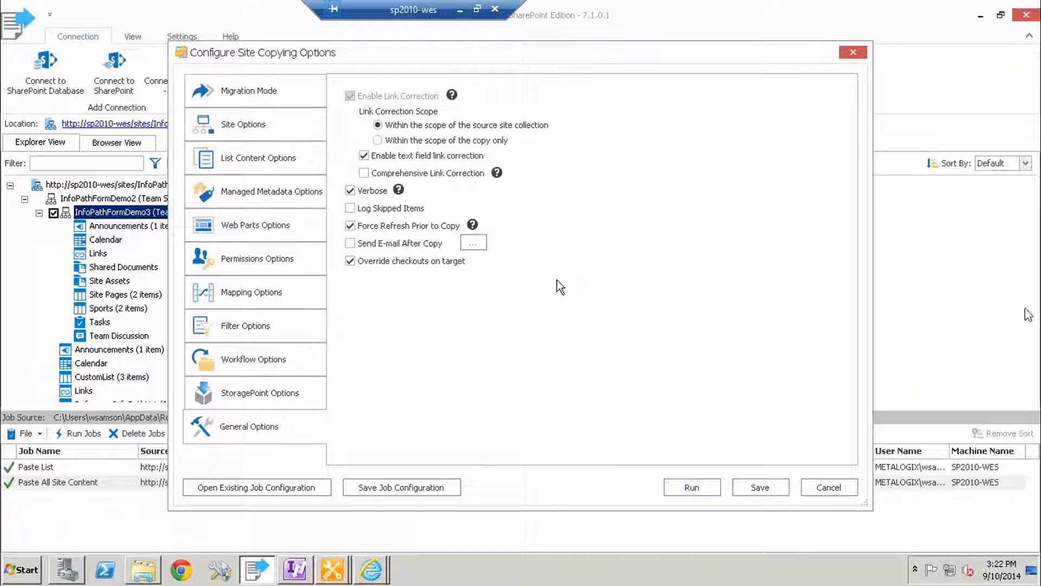
left_click(929, 344)
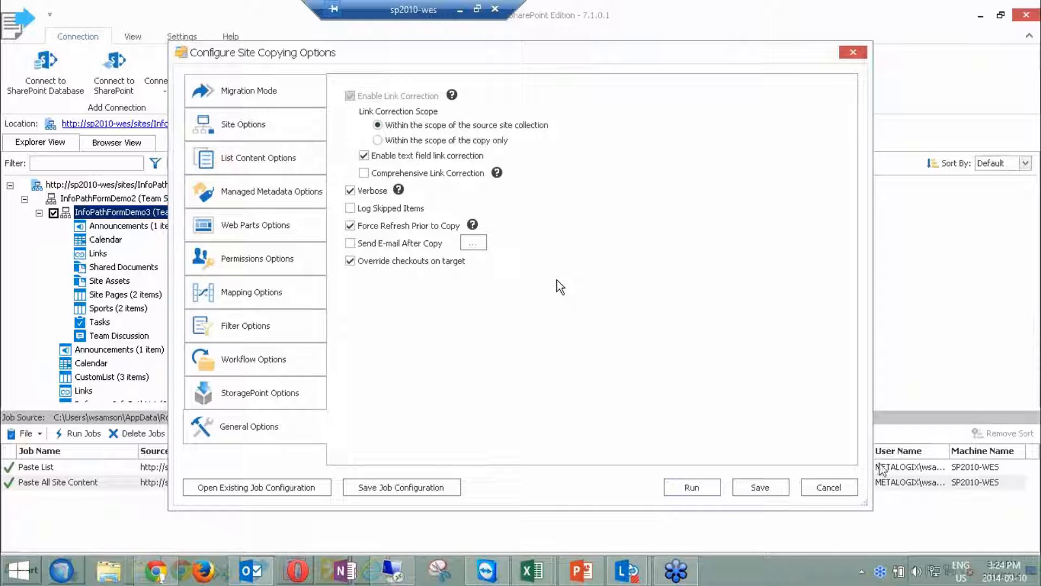
left_click(825, 487)
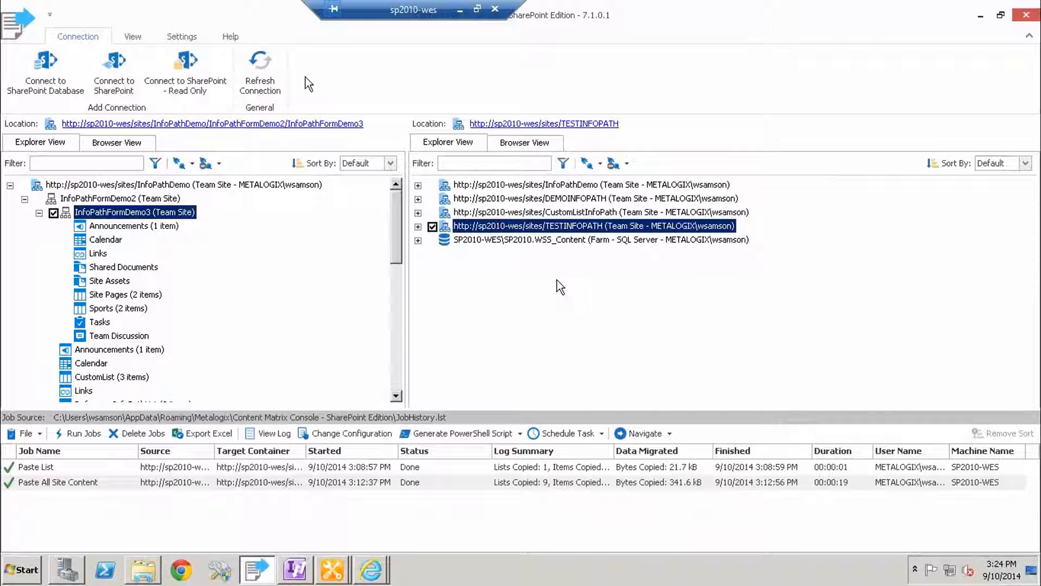
- Open the Content Matrix help documentation and search it for "copy dialog"
left_click(230, 37)
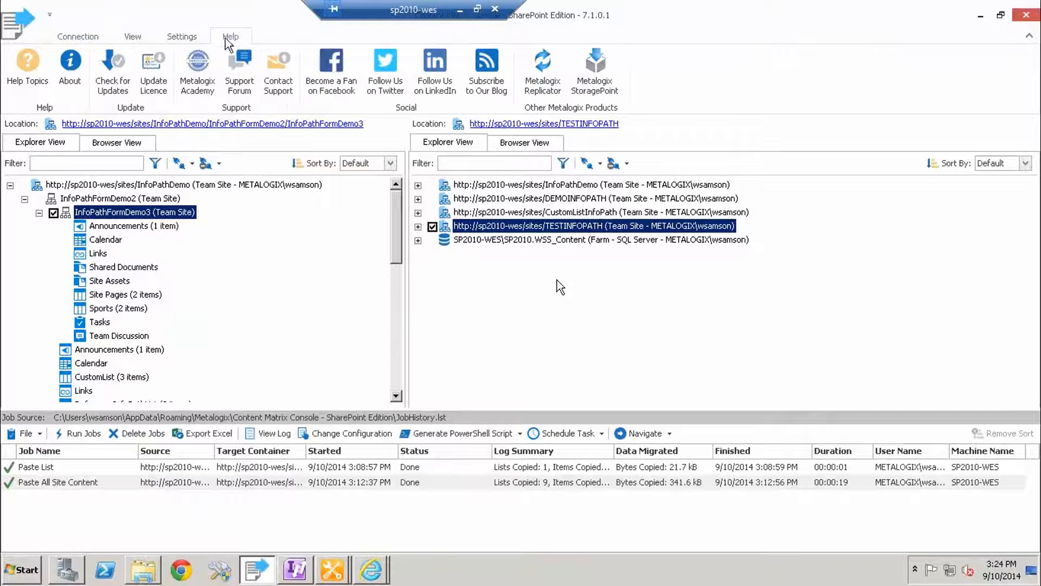
left_click(29, 68)
left_click_drag(672, 21, 267, 38)
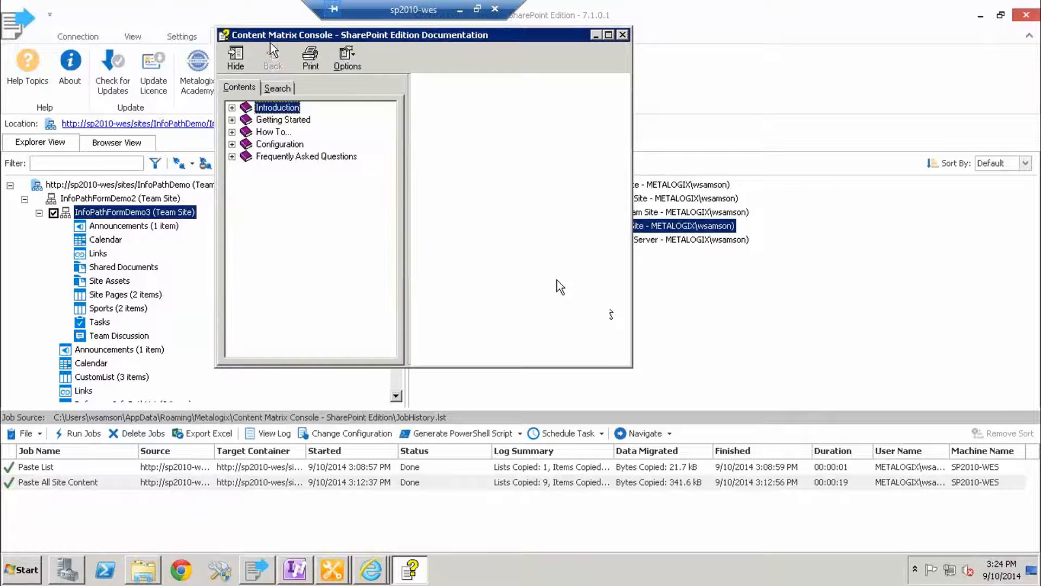
left_click(273, 90)
type("copy dia")
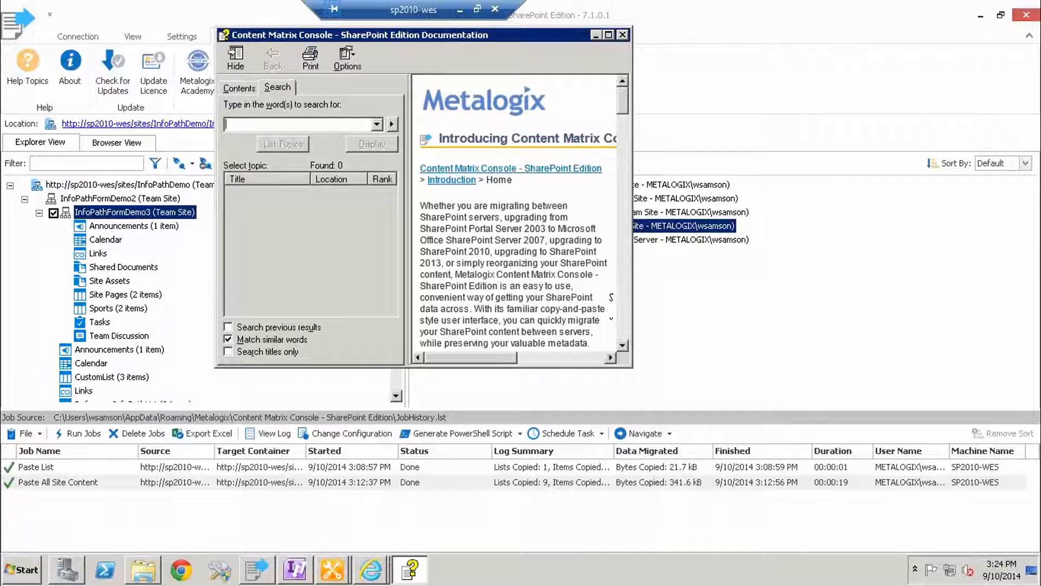
type("log")
key("Return")
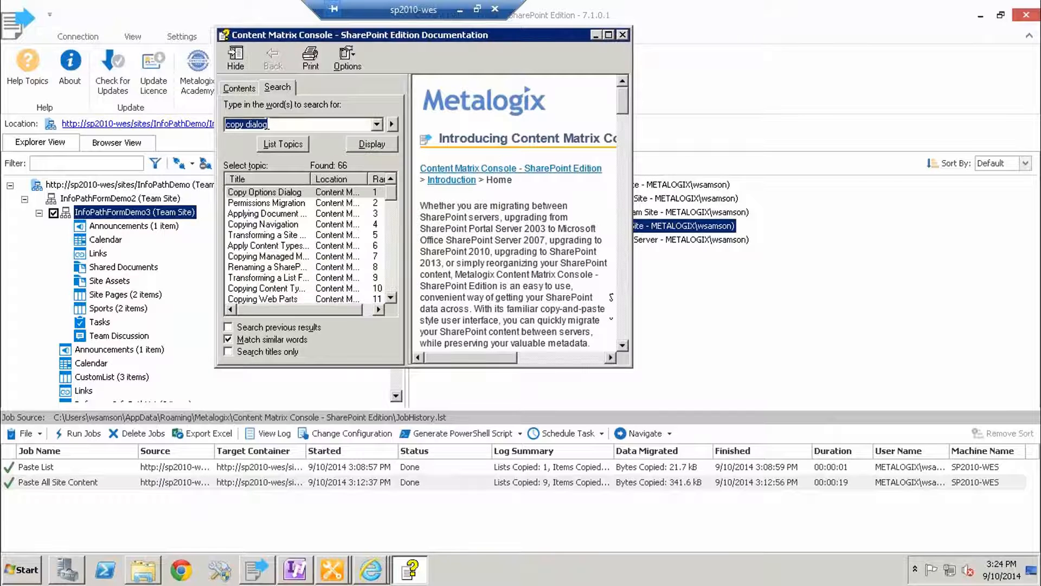
- Open the Copy Options Dialog help topic in a maximized window and review its Migration Mode and Site Collection Options sections
double_click(269, 193)
left_click(610, 35)
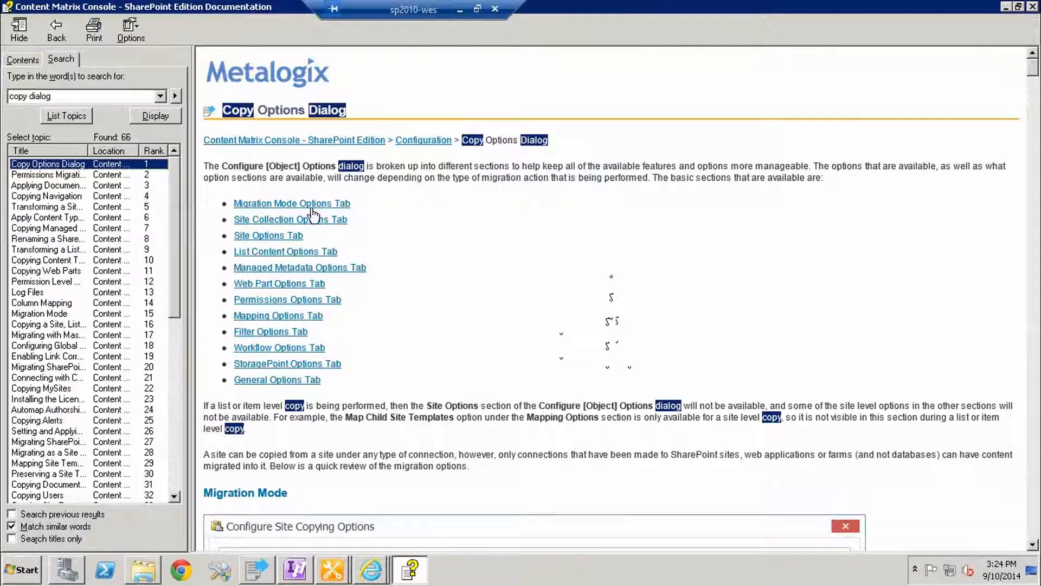
scroll(304, 179, "down", 15)
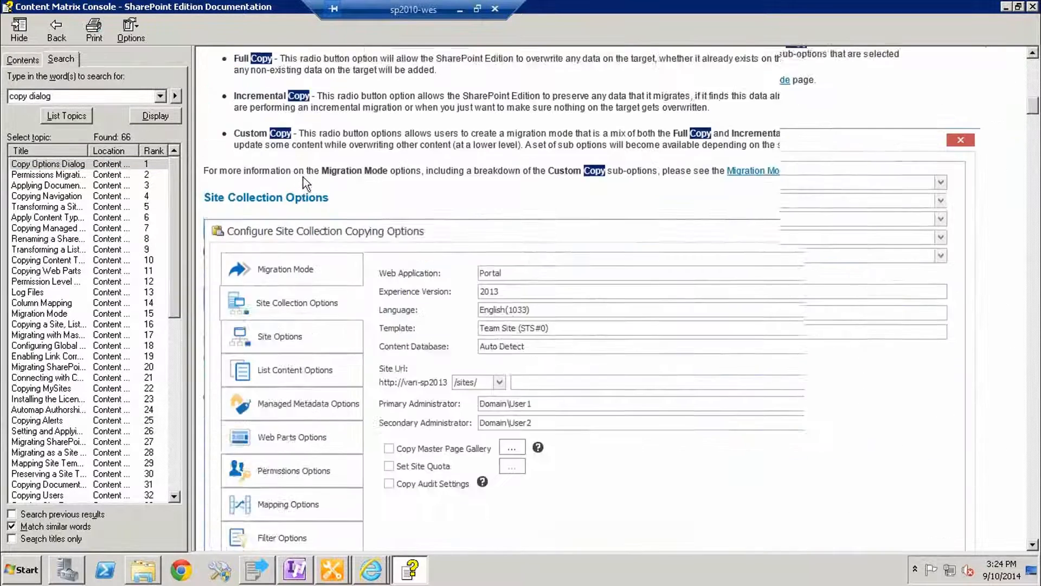
scroll(303, 179, "up", 5)
scroll(304, 177, "down", 8)
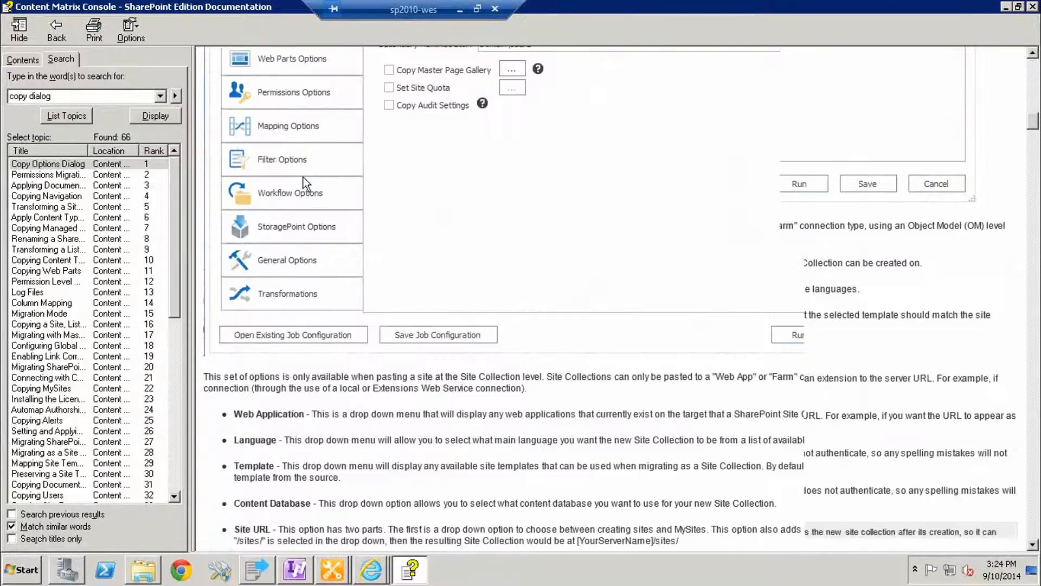
scroll(304, 177, "up", 13)
scroll(303, 179, "up", 15)
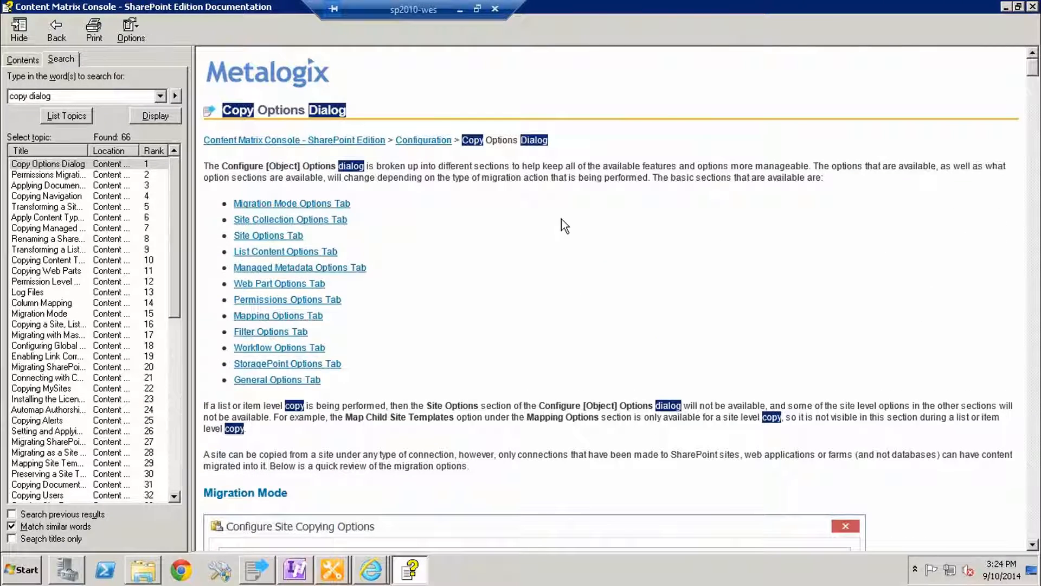
- Restore the help documentation window to its smaller size and close it to return to the Content Matrix console
left_click_drag(609, 8, 511, 140)
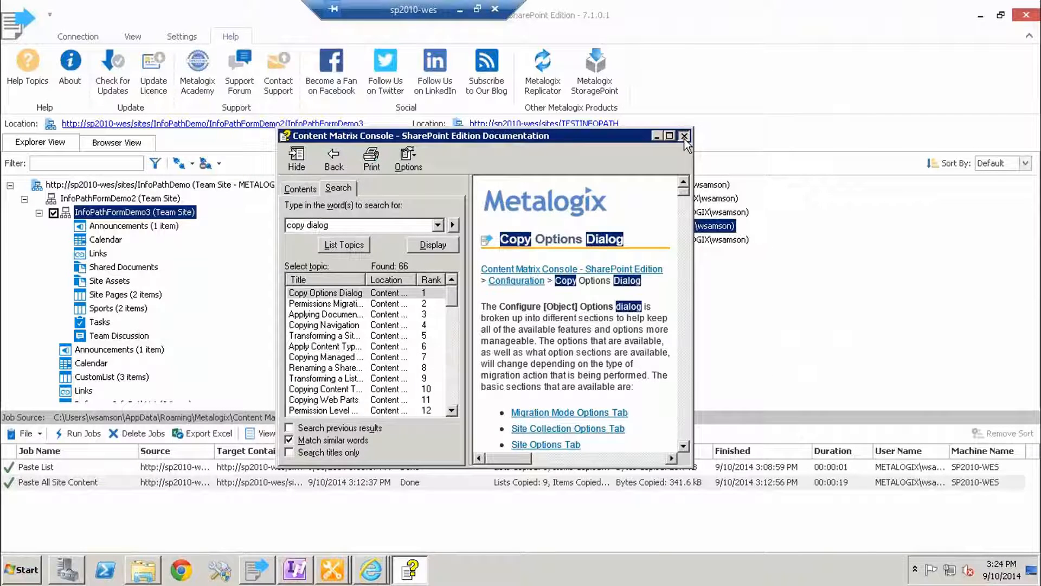
left_click(683, 137)
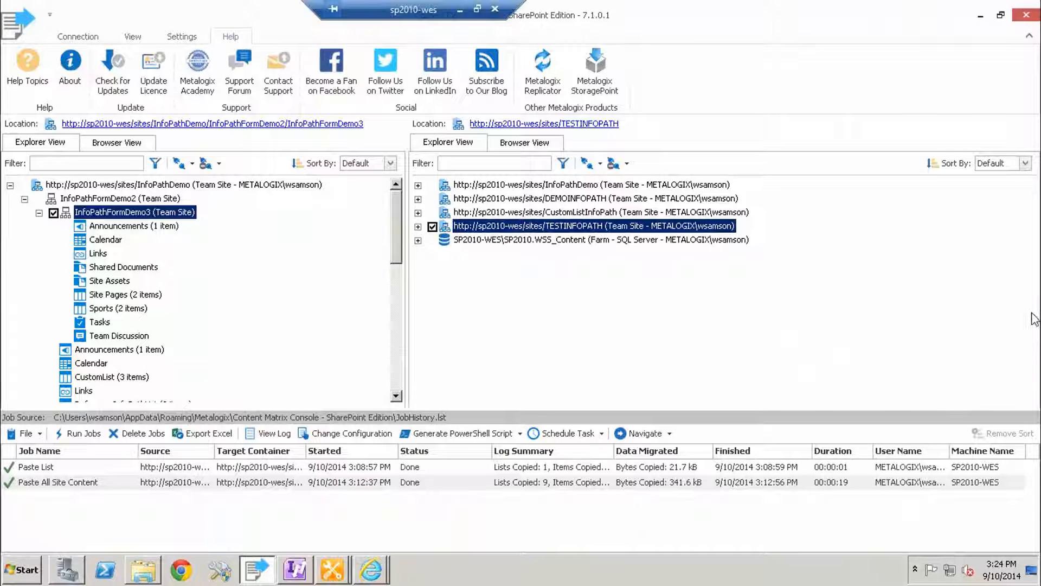
left_click(978, 313)
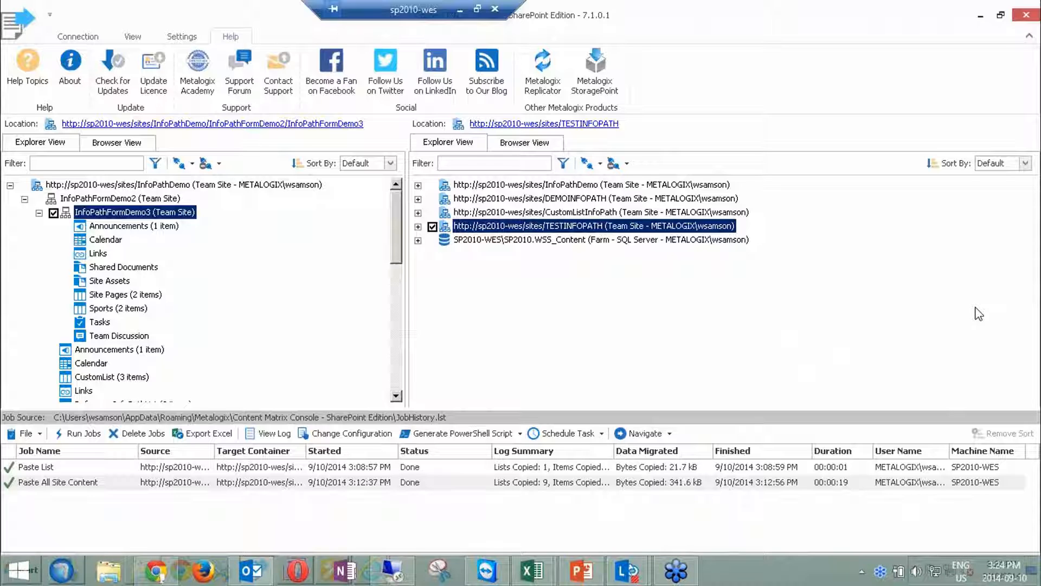